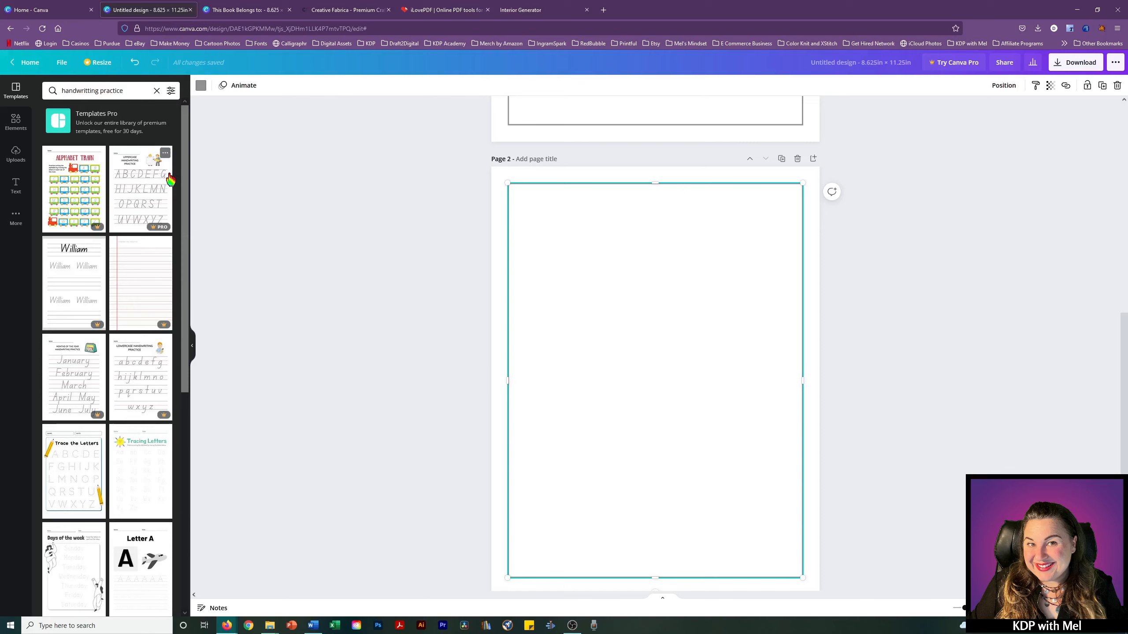
Step: Browse the handwriting practice templates and apply the free "I can write my name" template to page 2
{"action": "scroll", "coordinate": [124, 306], "scroll_direction": "down", "scroll_amount": 3}
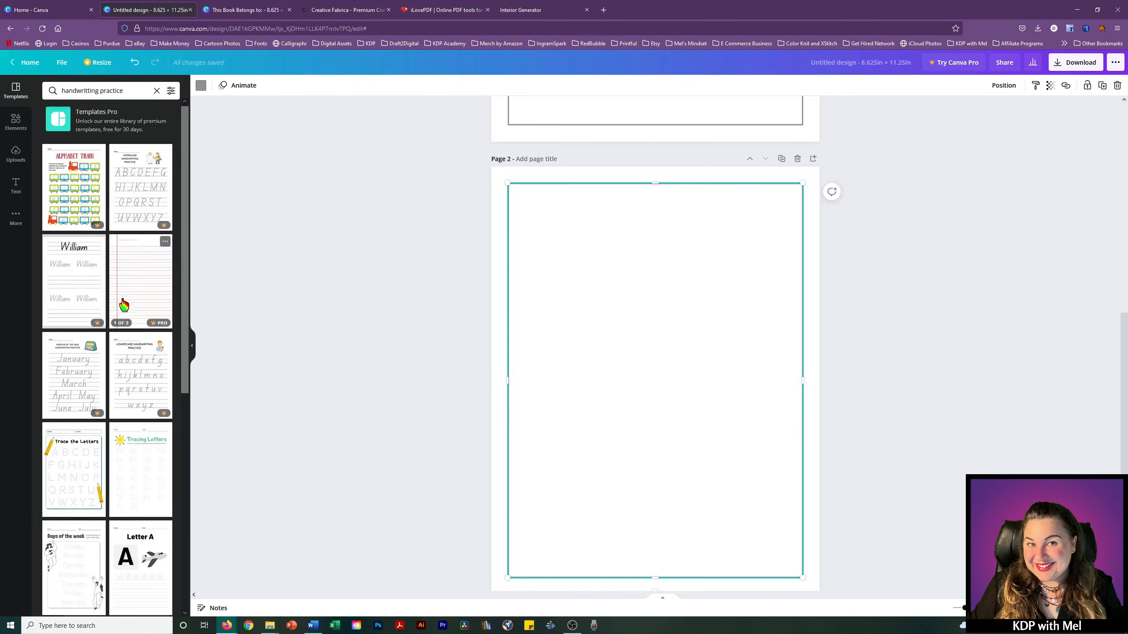
{"action": "scroll", "coordinate": [124, 306], "scroll_direction": "down", "scroll_amount": 7}
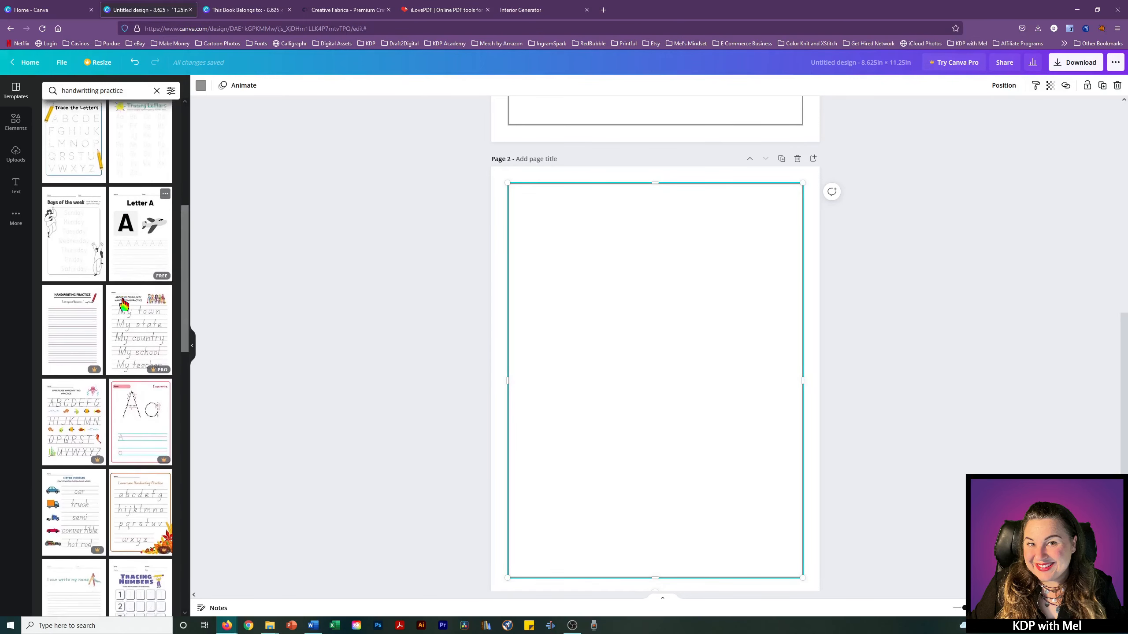
{"action": "scroll", "coordinate": [124, 305], "scroll_direction": "down", "scroll_amount": 5}
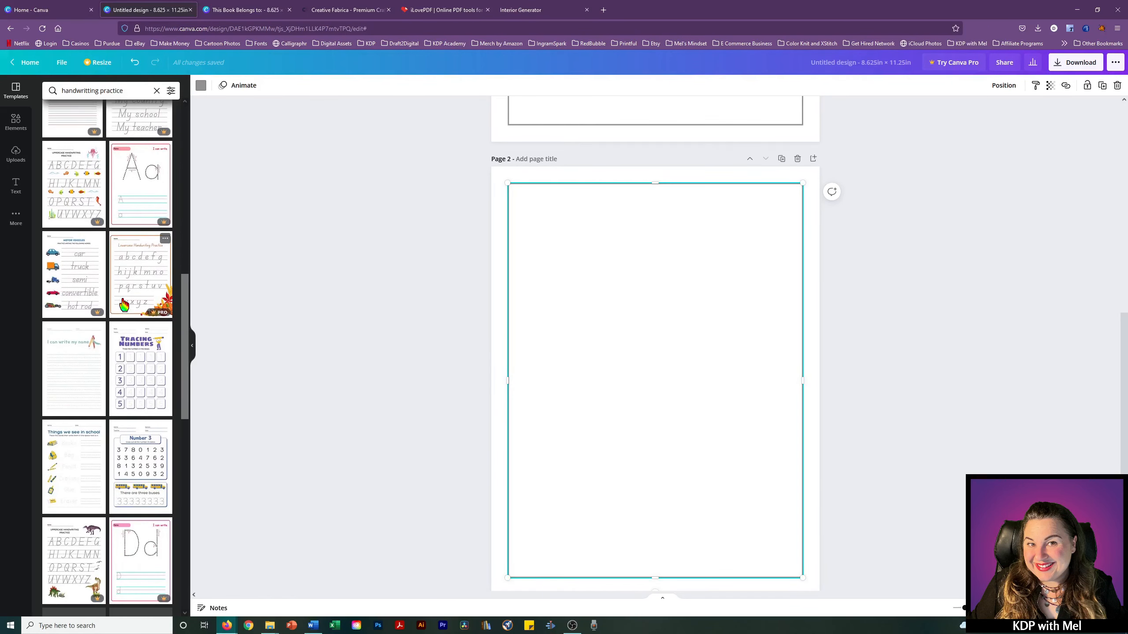
{"action": "scroll", "coordinate": [124, 306], "scroll_direction": "down", "scroll_amount": 1}
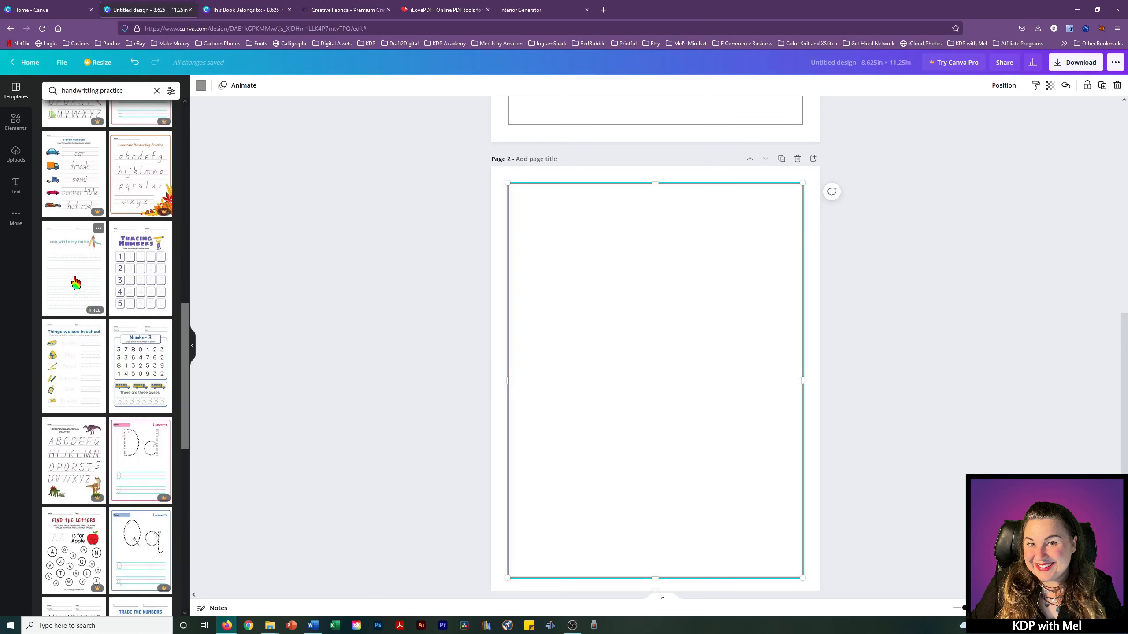
{"action": "left_click", "coordinate": [76, 282]}
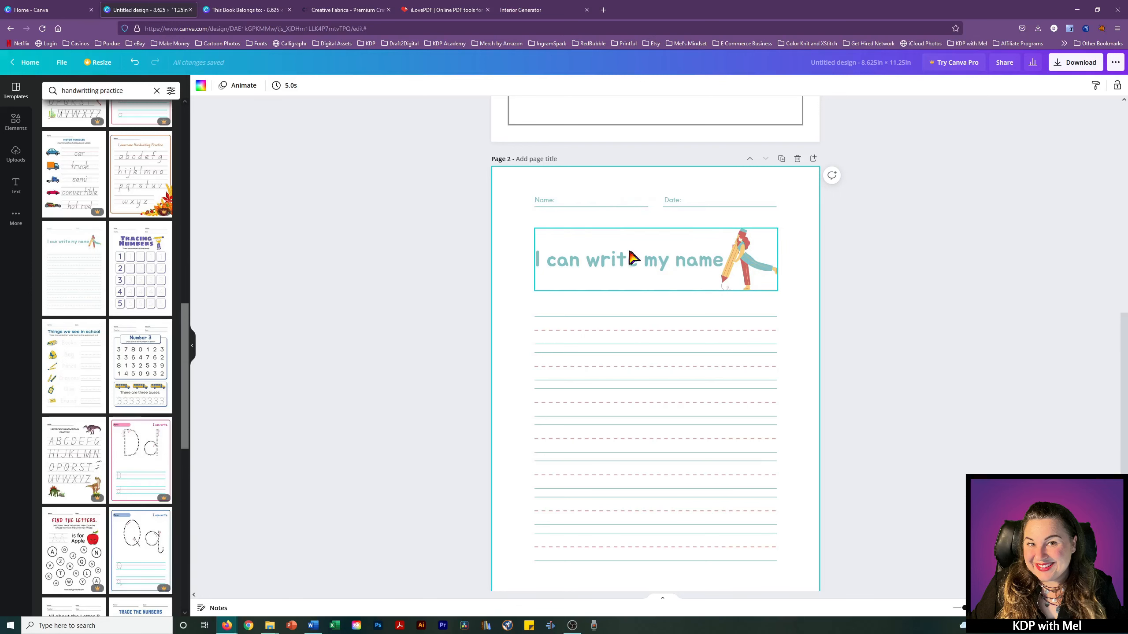
Step: Delete the name and date fields and the illustrated "I can write my name" heading from page 2, keeping only the writing lines
{"action": "left_click", "coordinate": [547, 203]}
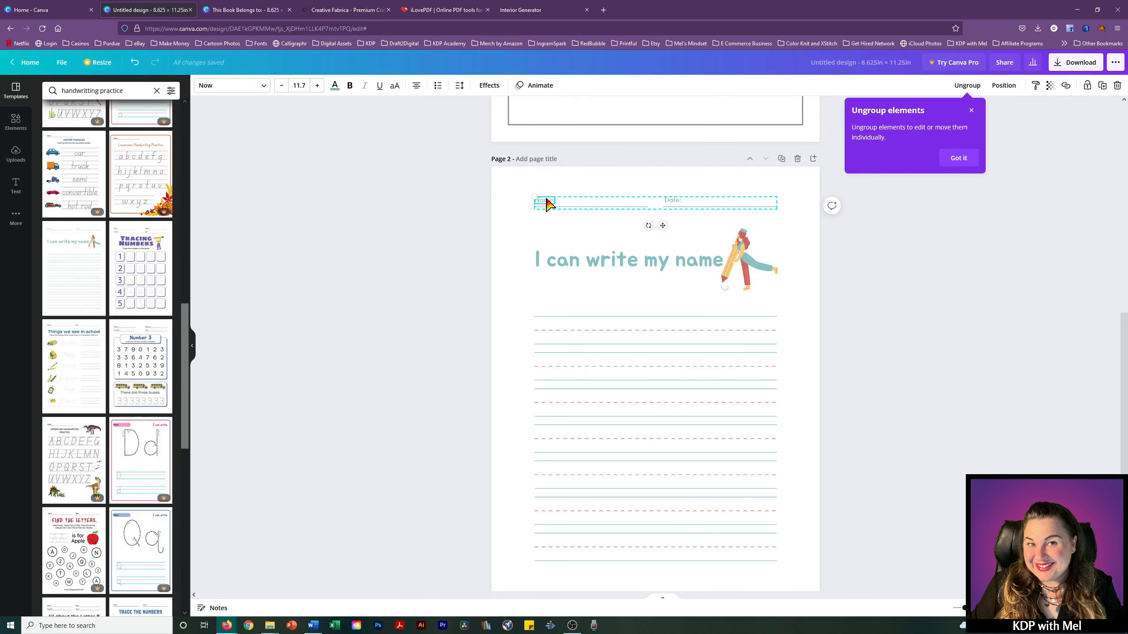
{"action": "key", "text": "Delete"}
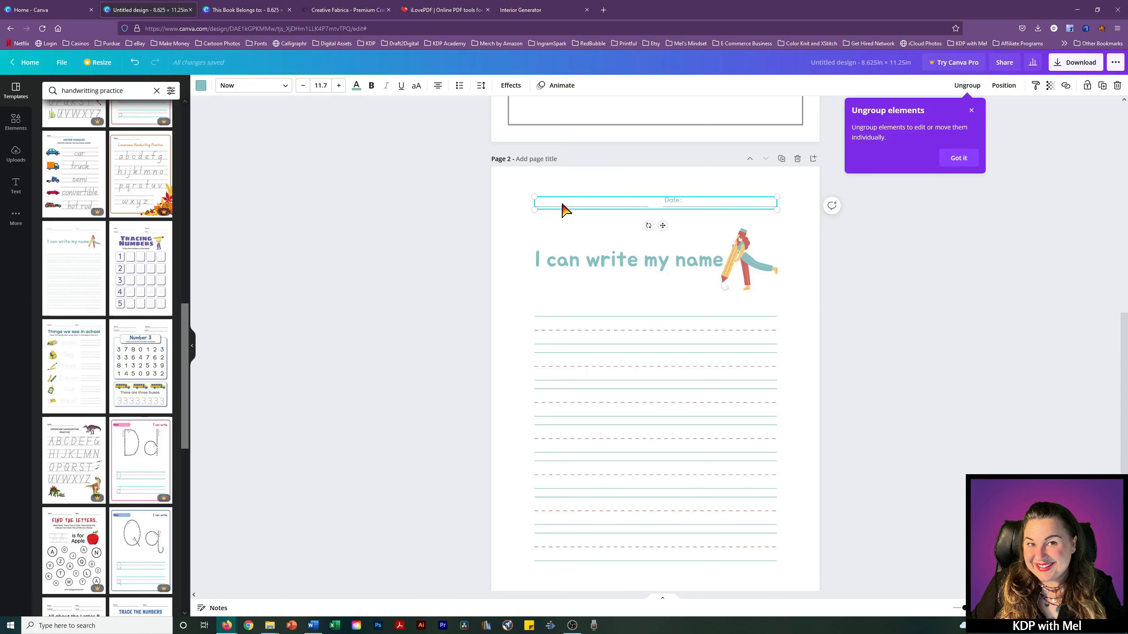
{"action": "left_click", "coordinate": [561, 206]}
{"action": "key", "text": "Delete"}
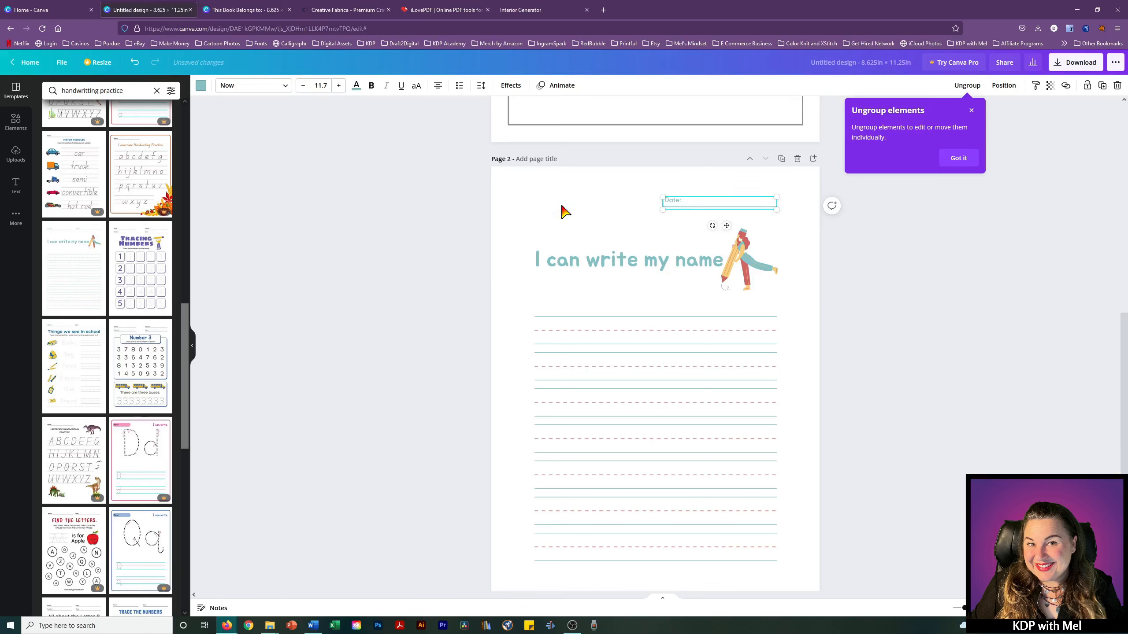
{"action": "left_click_drag", "start_coordinate": [503, 175], "coordinate": [803, 306]}
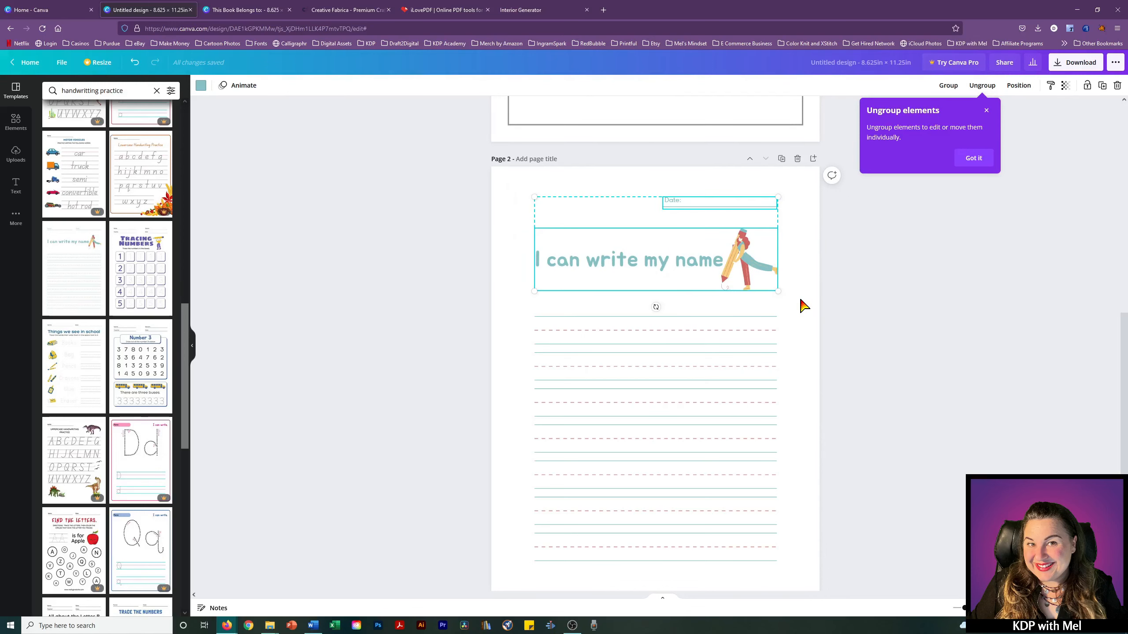
{"action": "key", "text": "Delete"}
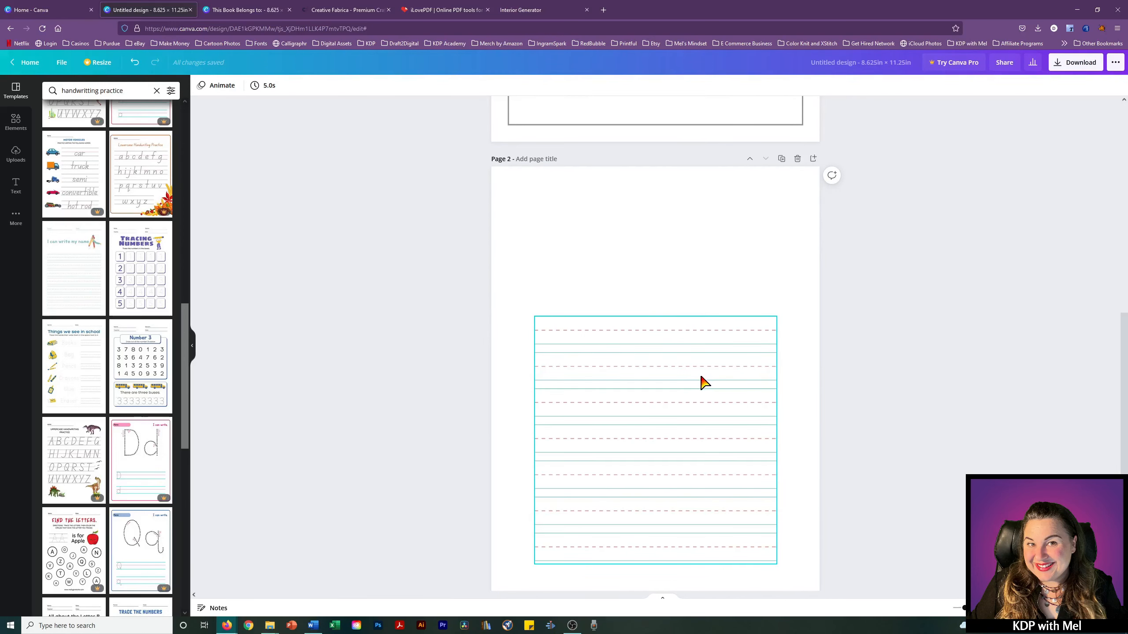
{"action": "mouse_move", "coordinate": [700, 383]}
{"action": "left_mouse_down"}
{"action": "mouse_move", "coordinate": [697, 335]}
{"action": "mouse_move", "coordinate": [670, 315]}
{"action": "mouse_move", "coordinate": [702, 310]}
{"action": "mouse_move", "coordinate": [715, 321]}
{"action": "mouse_move", "coordinate": [697, 385]}
{"action": "left_mouse_up"}
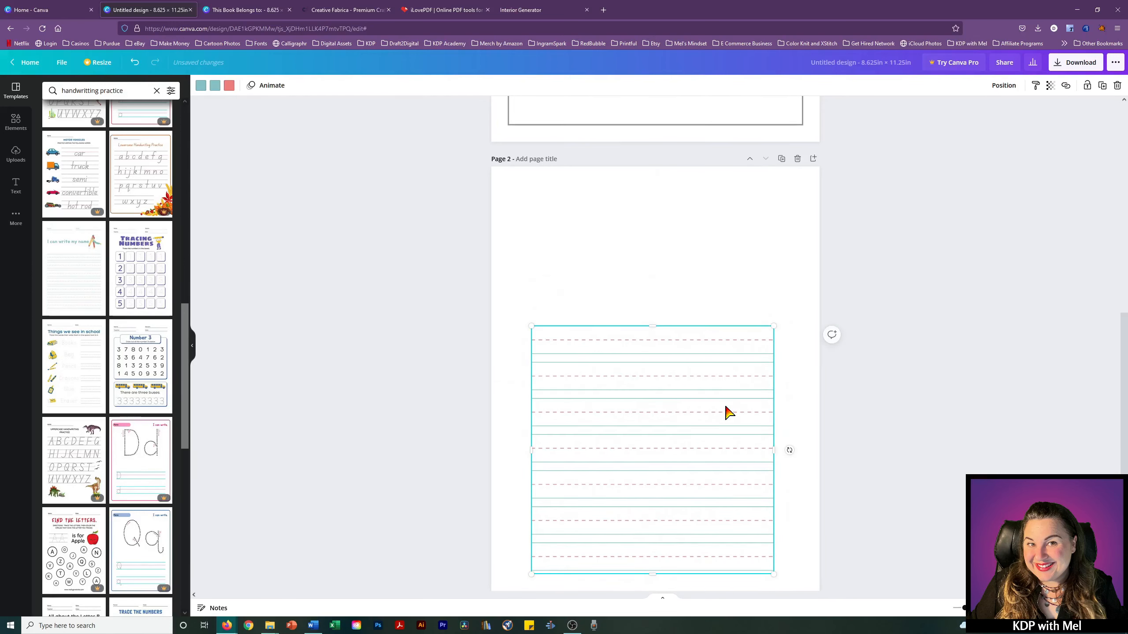
{"action": "left_click", "coordinate": [796, 194]}
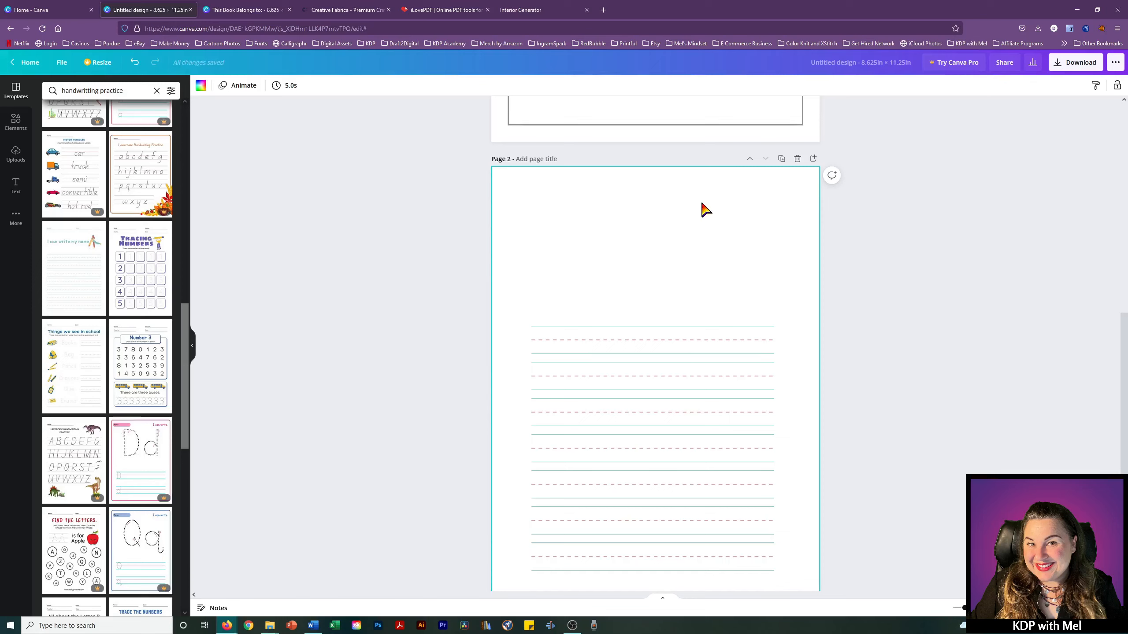
{"action": "left_click_drag", "start_coordinate": [702, 203], "coordinate": [821, 329]}
{"action": "left_click", "coordinate": [636, 229]}
{"action": "scroll", "coordinate": [705, 267], "scroll_direction": "up", "scroll_amount": 5}
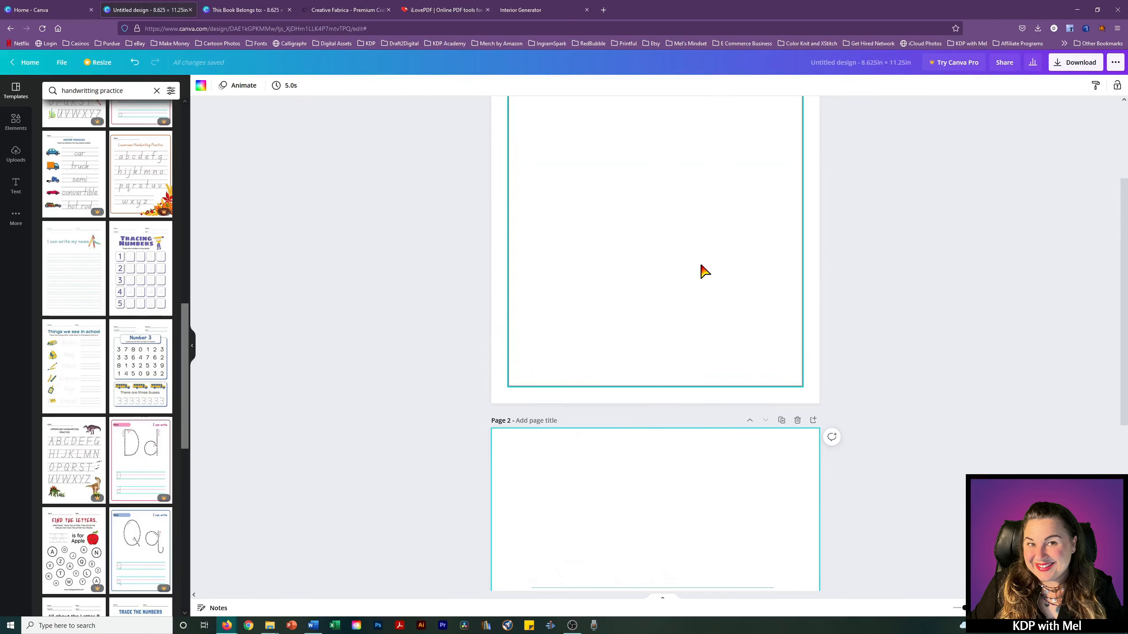
{"action": "scroll", "coordinate": [706, 271], "scroll_direction": "up", "scroll_amount": 2}
{"action": "scroll", "coordinate": [677, 286], "scroll_direction": "down", "scroll_amount": 4}
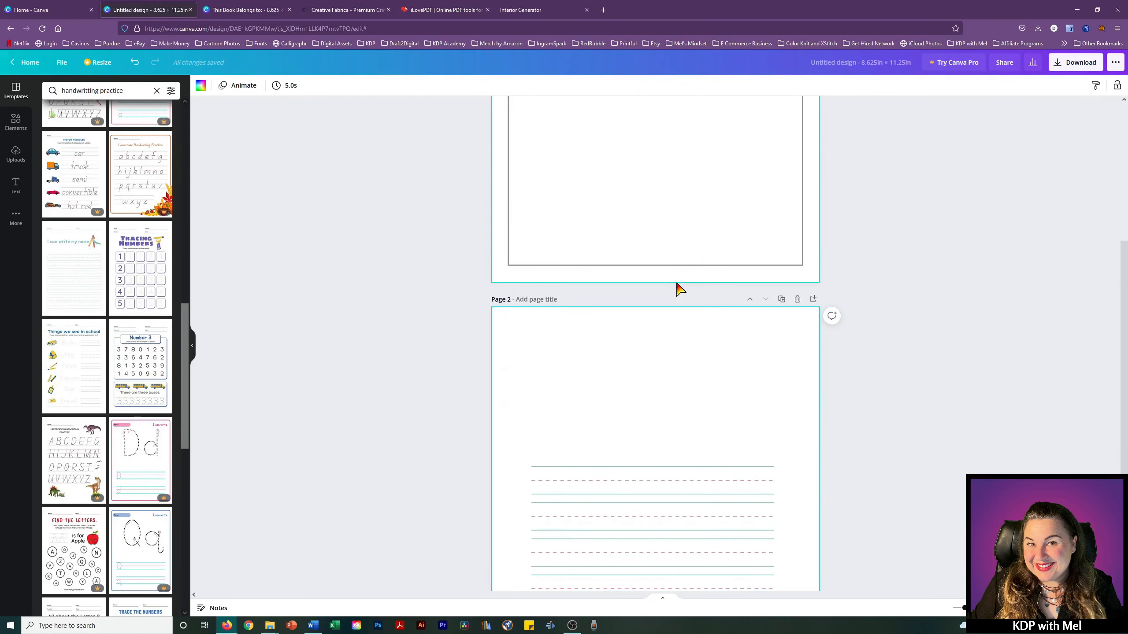
{"action": "scroll", "coordinate": [679, 288], "scroll_direction": "down", "scroll_amount": 3}
Step: Enlarge the writing lines from page 2's lower-left corner to full page width, crop them to five rows, and shift them slightly up
{"action": "left_click", "coordinate": [682, 438]}
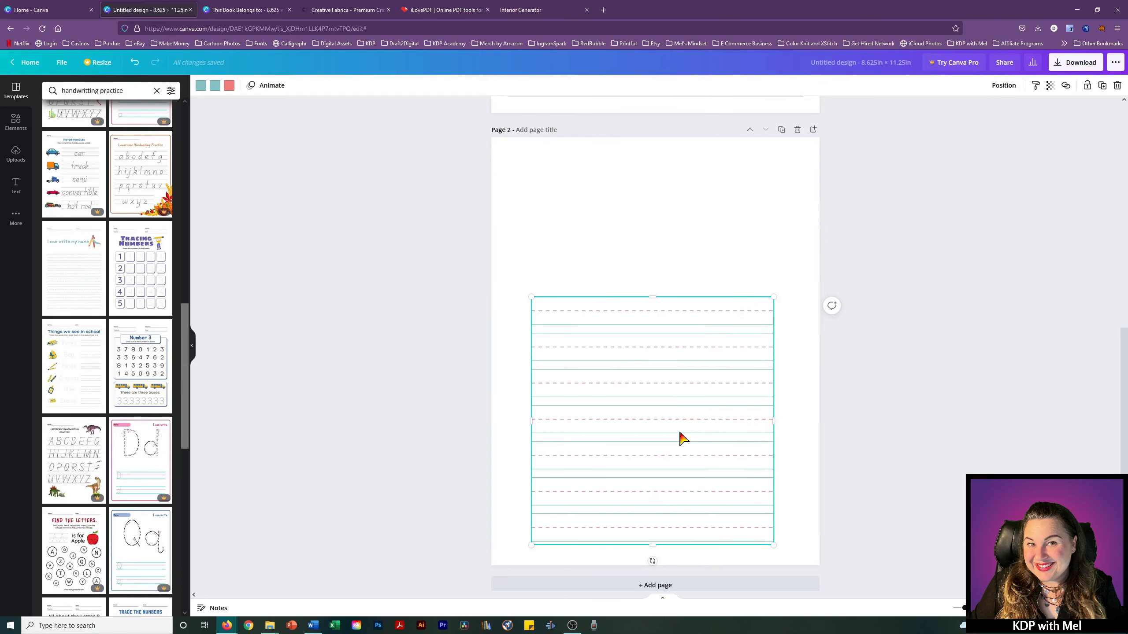
{"action": "left_click_drag", "start_coordinate": [679, 438], "coordinate": [637, 456]}
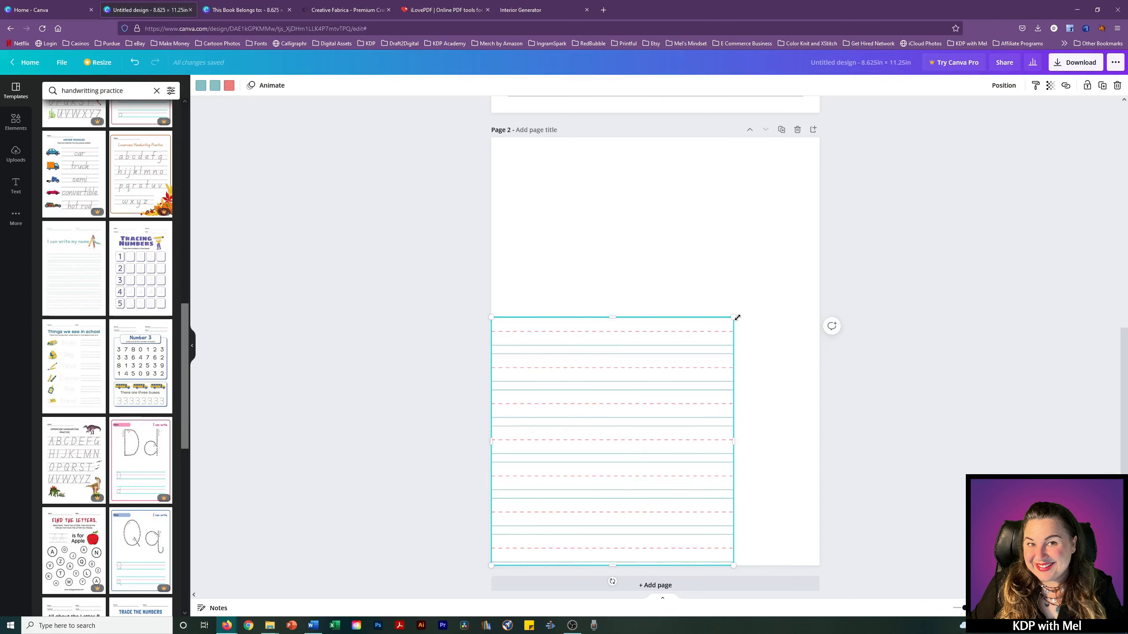
{"action": "left_click_drag", "start_coordinate": [734, 317], "coordinate": [884, 289]}
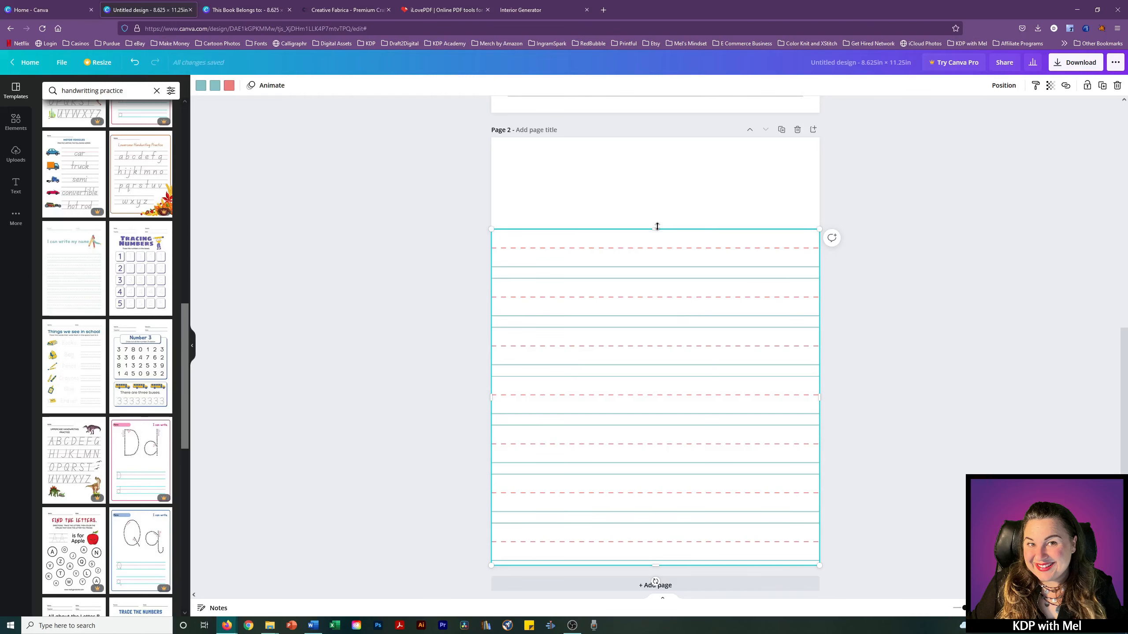
{"action": "left_click_drag", "start_coordinate": [658, 227], "coordinate": [657, 321]}
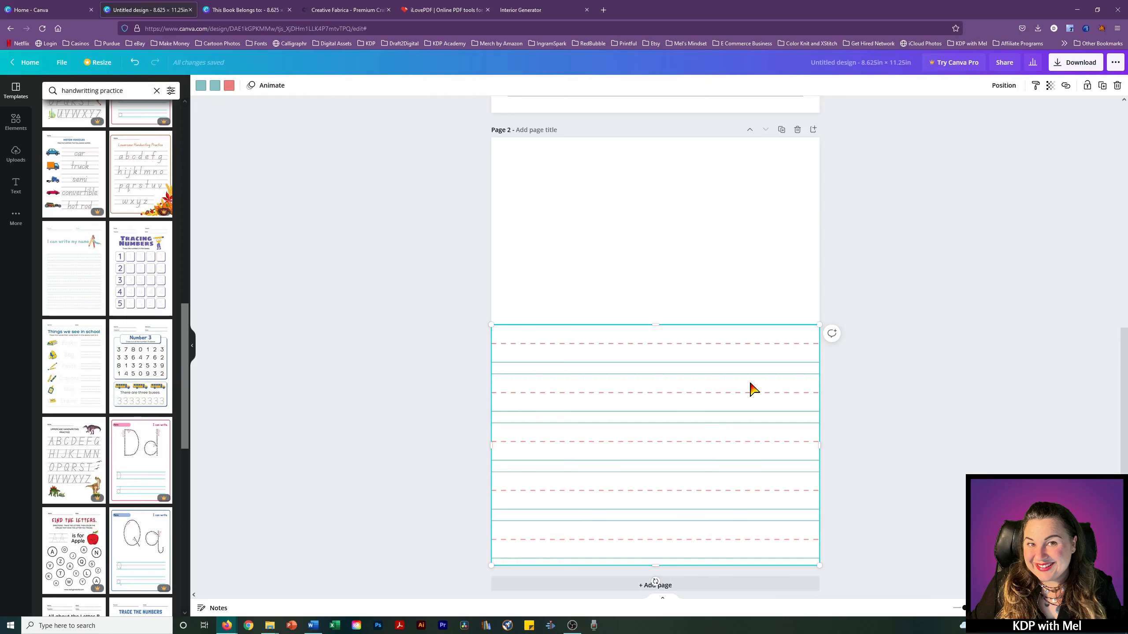
{"action": "mouse_move", "coordinate": [723, 428]}
{"action": "left_mouse_down"}
{"action": "mouse_move", "coordinate": [720, 312]}
{"action": "mouse_move", "coordinate": [723, 433]}
{"action": "mouse_move", "coordinate": [722, 412]}
{"action": "left_mouse_up"}
Step: Copy the rectangular border frame from page 1 and paste it onto page 2
{"action": "scroll", "coordinate": [735, 333], "scroll_direction": "up", "scroll_amount": 5}
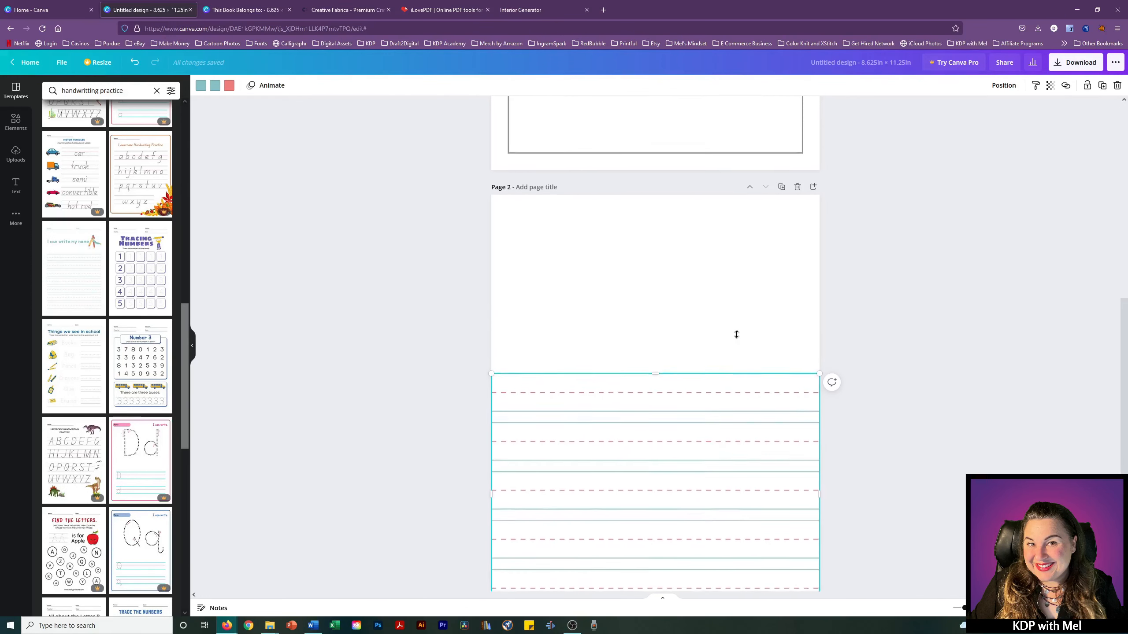
{"action": "scroll", "coordinate": [737, 340], "scroll_direction": "up", "scroll_amount": 3}
{"action": "left_click", "coordinate": [803, 254]}
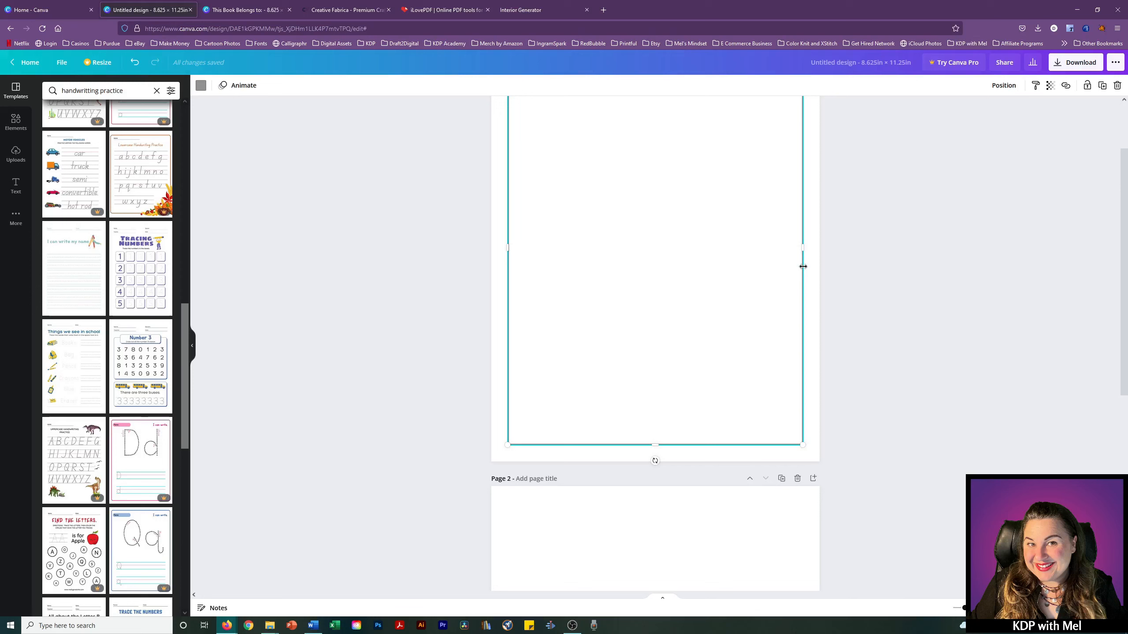
{"action": "right_click", "coordinate": [803, 266]}
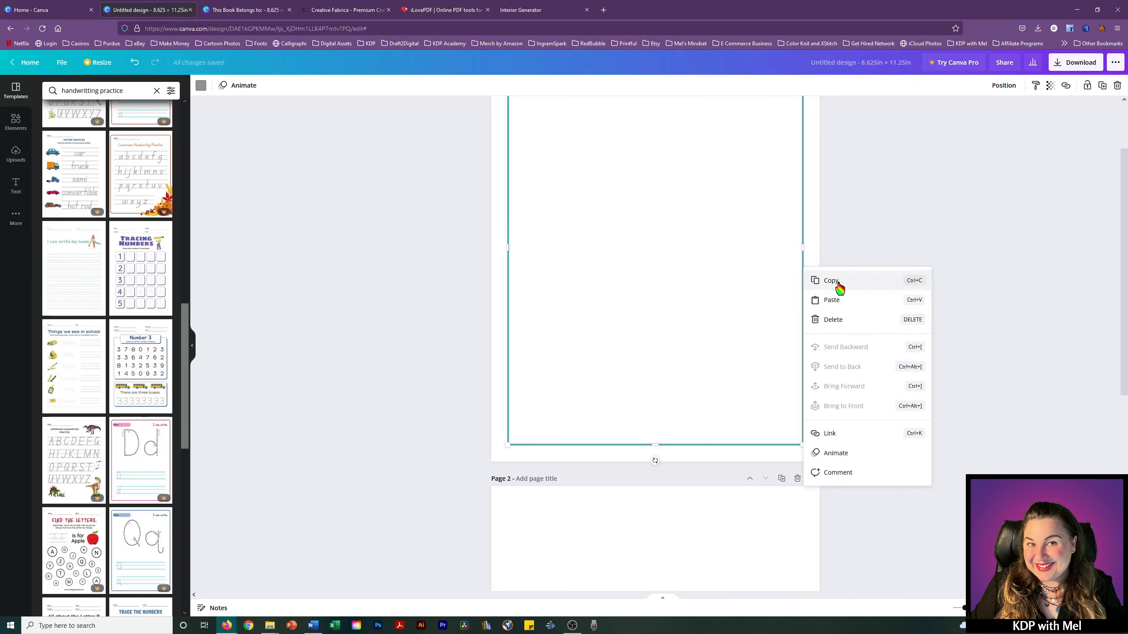
{"action": "scroll", "coordinate": [697, 393], "scroll_direction": "down", "scroll_amount": 7}
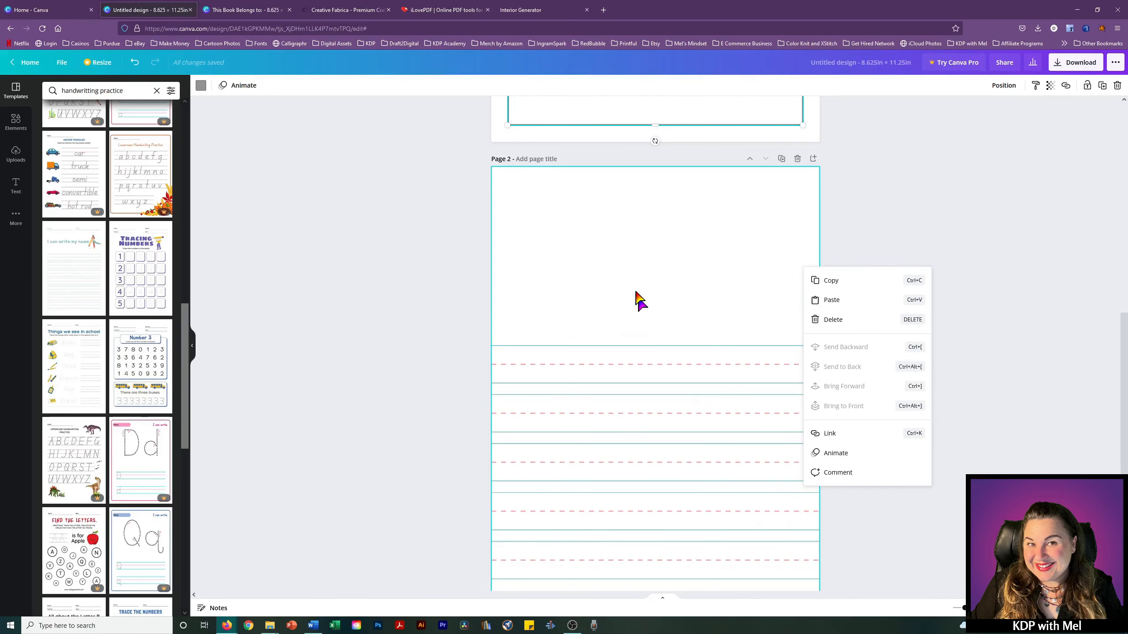
{"action": "left_click", "coordinate": [631, 278]}
{"action": "key", "text": "ctrl+v"}
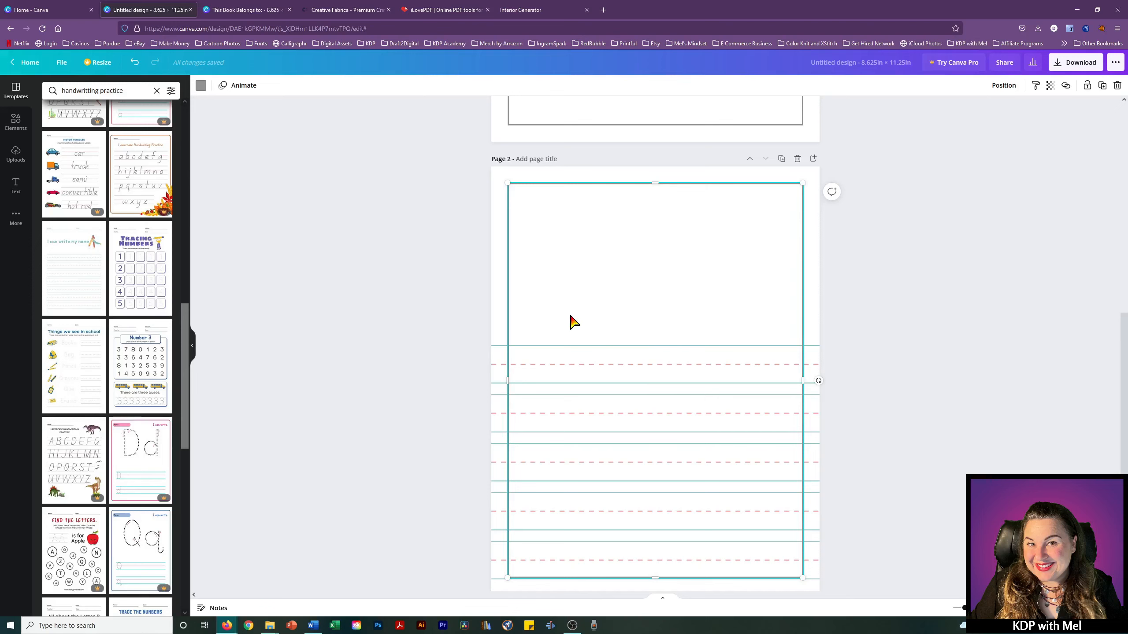
Step: Nudge the pasted frame on page 2 slightly upward and send it backward behind the writing lines
{"action": "key", "text": "Up"}
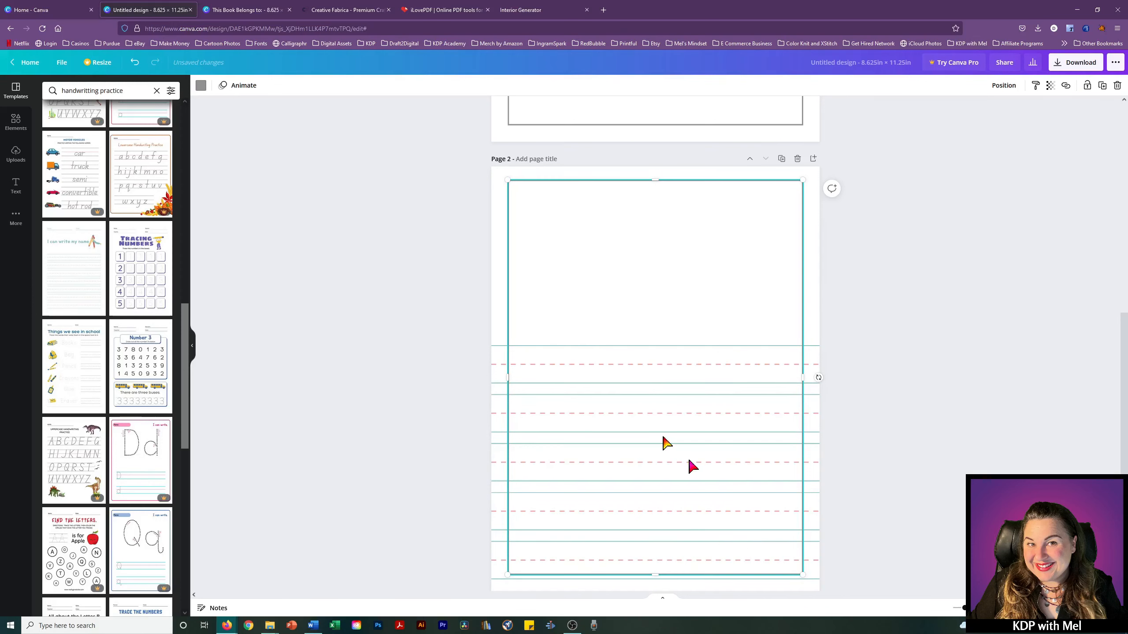
{"action": "key", "text": "Up"}
{"action": "key", "text": "Up"}
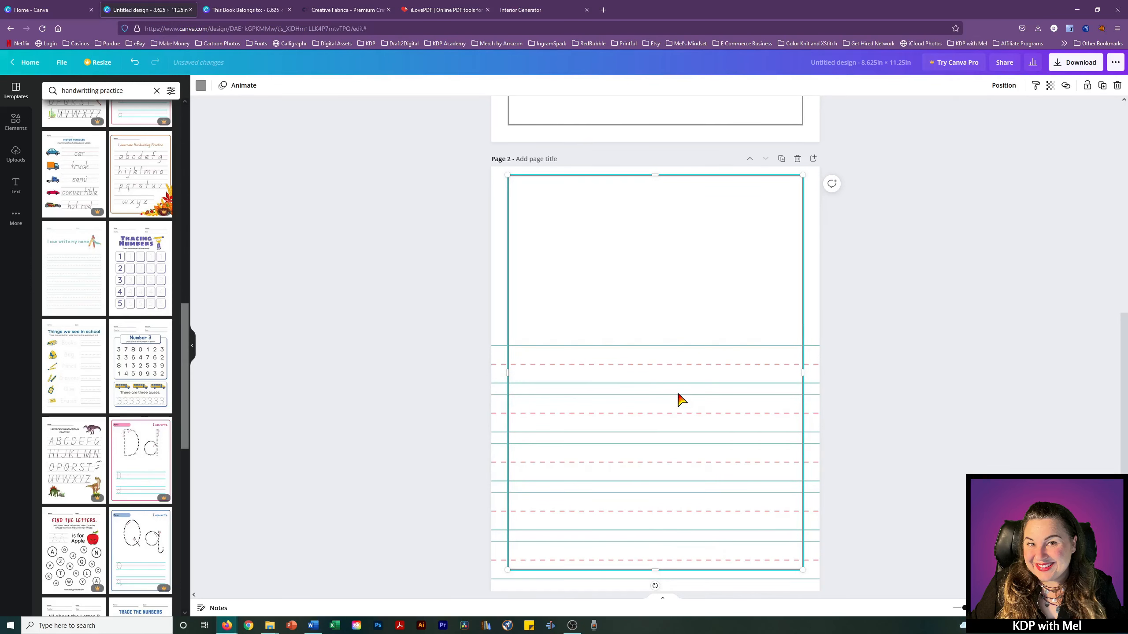
{"action": "right_click", "coordinate": [650, 328]}
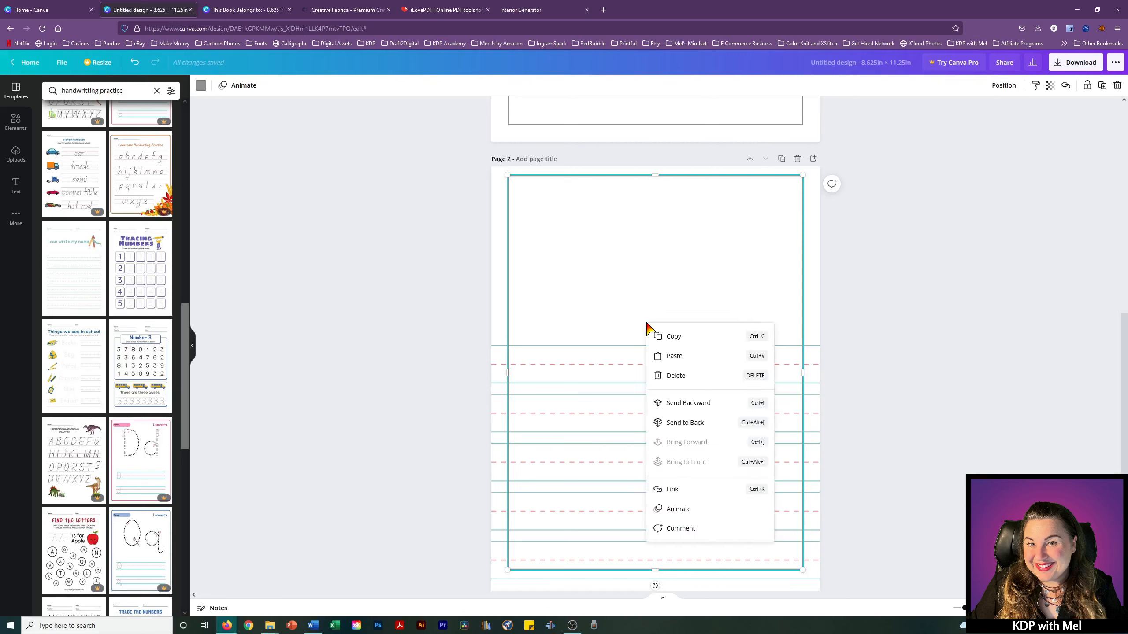
{"action": "left_click", "coordinate": [697, 409]}
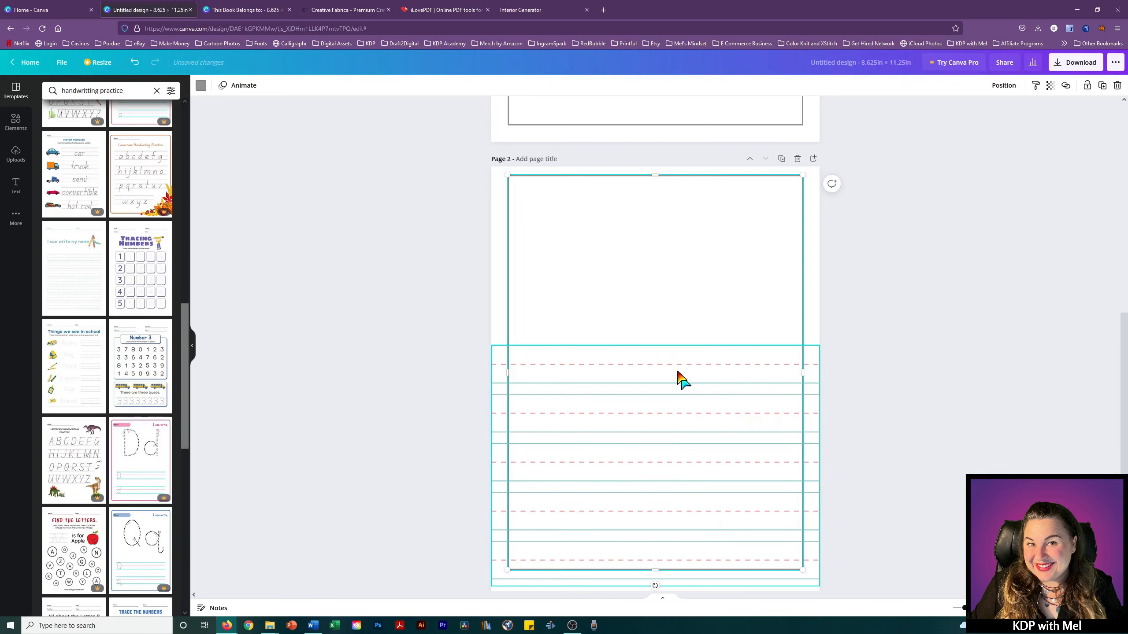
Step: Move the writing lines so the lowest line meets the frame's bottom edge, and crop the block's top to four rows
{"action": "mouse_move", "coordinate": [652, 362]}
{"action": "left_mouse_down"}
{"action": "mouse_move", "coordinate": [647, 332]}
{"action": "mouse_move", "coordinate": [642, 372]}
{"action": "mouse_move", "coordinate": [645, 322]}
{"action": "mouse_move", "coordinate": [644, 380]}
{"action": "mouse_move", "coordinate": [648, 358]}
{"action": "left_mouse_up"}
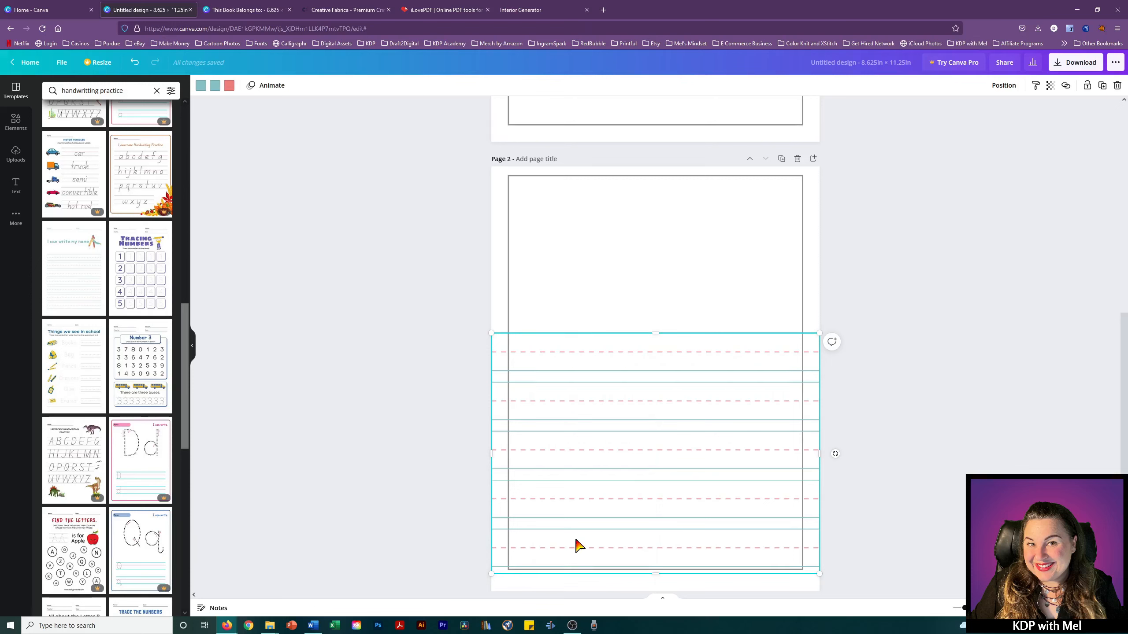
{"action": "mouse_move", "coordinate": [576, 539]}
{"action": "left_mouse_down"}
{"action": "mouse_move", "coordinate": [576, 529]}
{"action": "mouse_move", "coordinate": [583, 537]}
{"action": "left_mouse_up"}
{"action": "mouse_move", "coordinate": [687, 435]}
{"action": "left_mouse_down"}
{"action": "mouse_move", "coordinate": [687, 483]}
{"action": "mouse_move", "coordinate": [687, 421]}
{"action": "mouse_move", "coordinate": [682, 491]}
{"action": "mouse_move", "coordinate": [689, 408]}
{"action": "mouse_move", "coordinate": [689, 436]}
{"action": "left_mouse_up"}
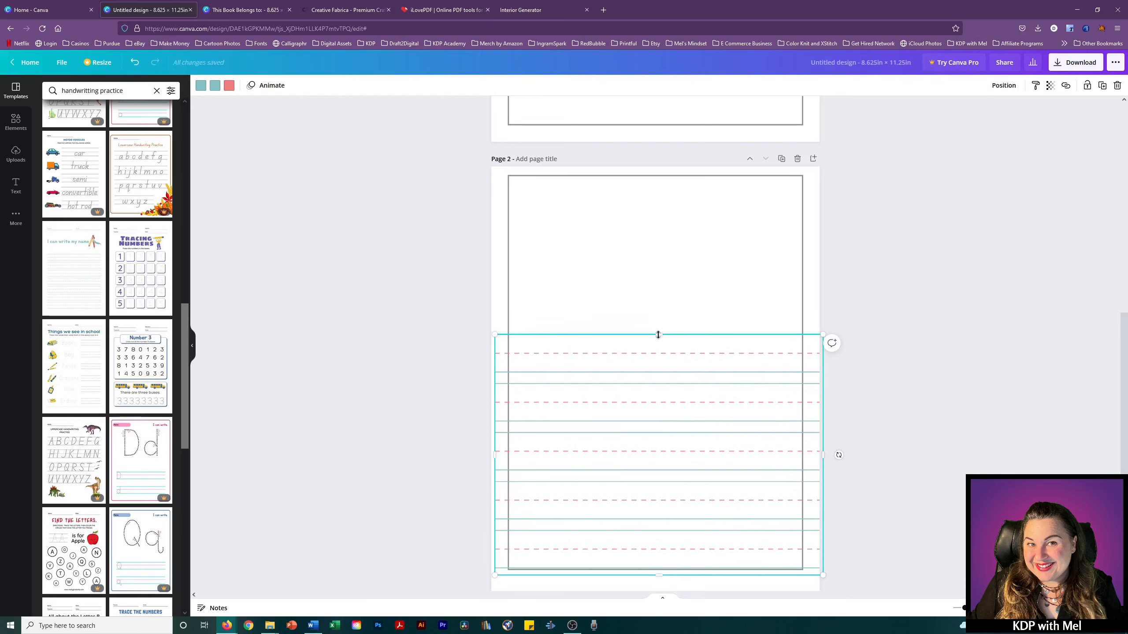
{"action": "left_click_drag", "start_coordinate": [658, 334], "coordinate": [691, 396]}
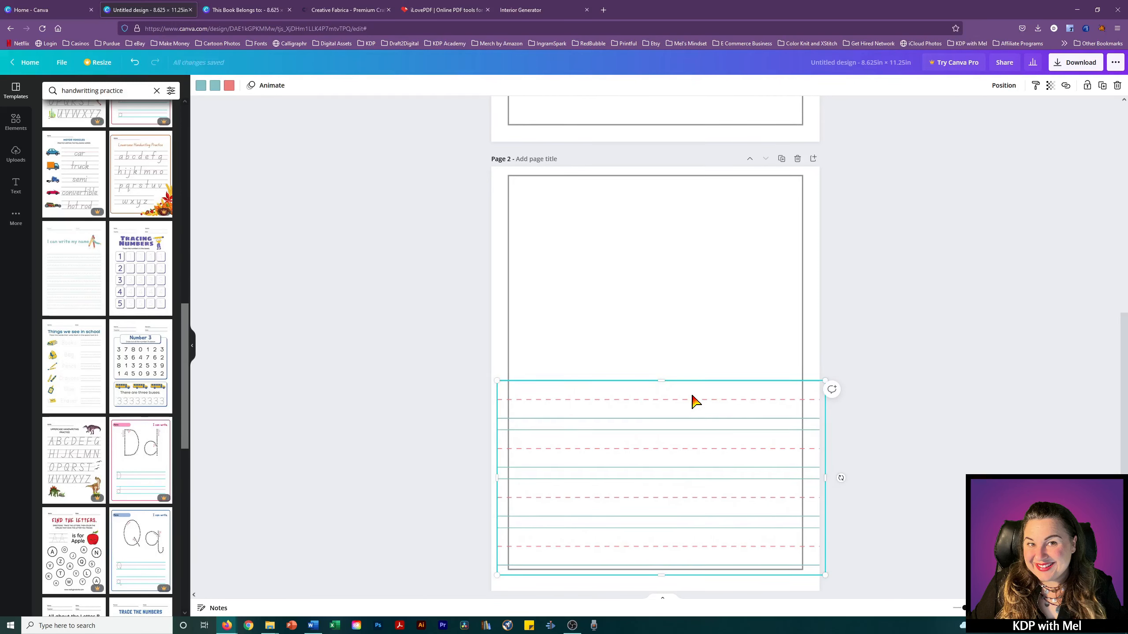
Step: Fine-tune the writing lines' vertical position against the frame's bottom edge and align the block with the page's side edges
{"action": "key", "text": "Down"}
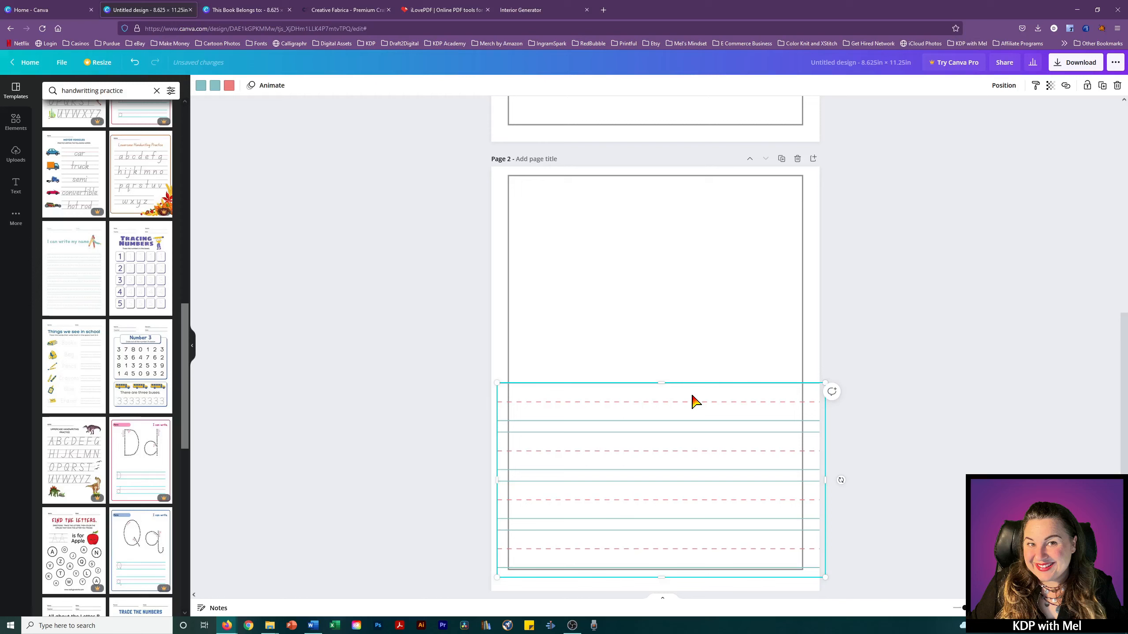
{"action": "key", "text": "Up"}
{"action": "key", "text": "Up"}
{"action": "key", "text": "Up"}
{"action": "key", "text": "Up"}
{"action": "key", "text": "Up"}
{"action": "key", "text": "Up"}
{"action": "key", "text": "Up"}
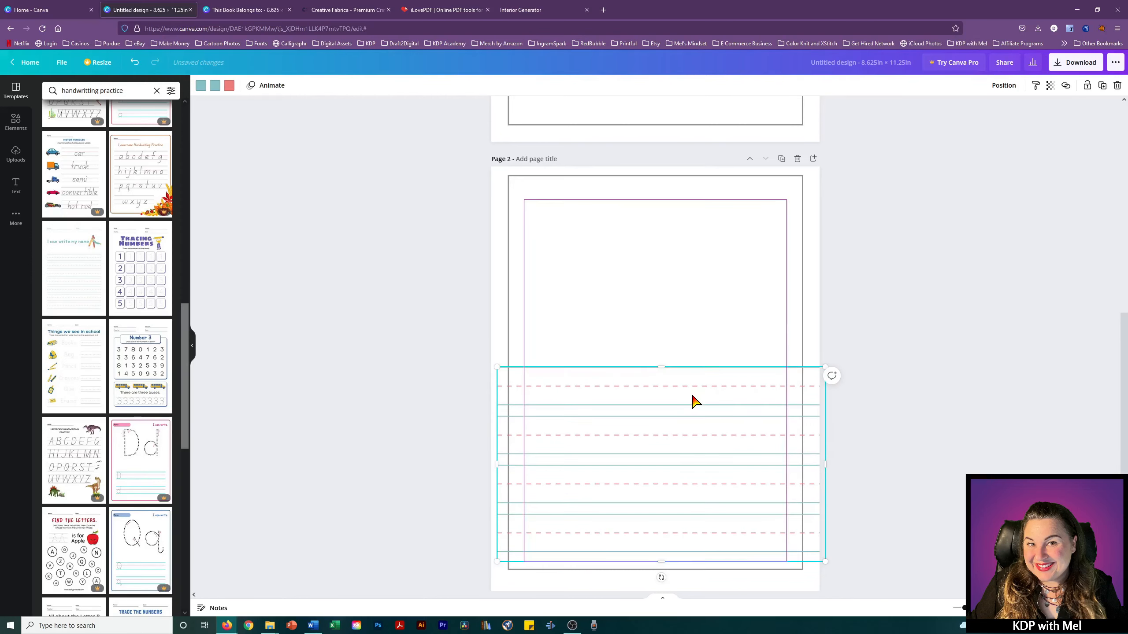
{"action": "key", "text": "Down"}
{"action": "key", "text": "Down"}
{"action": "key", "text": "Down"}
{"action": "key", "text": "Down"}
{"action": "key", "text": "Down"}
{"action": "key", "text": "Down"}
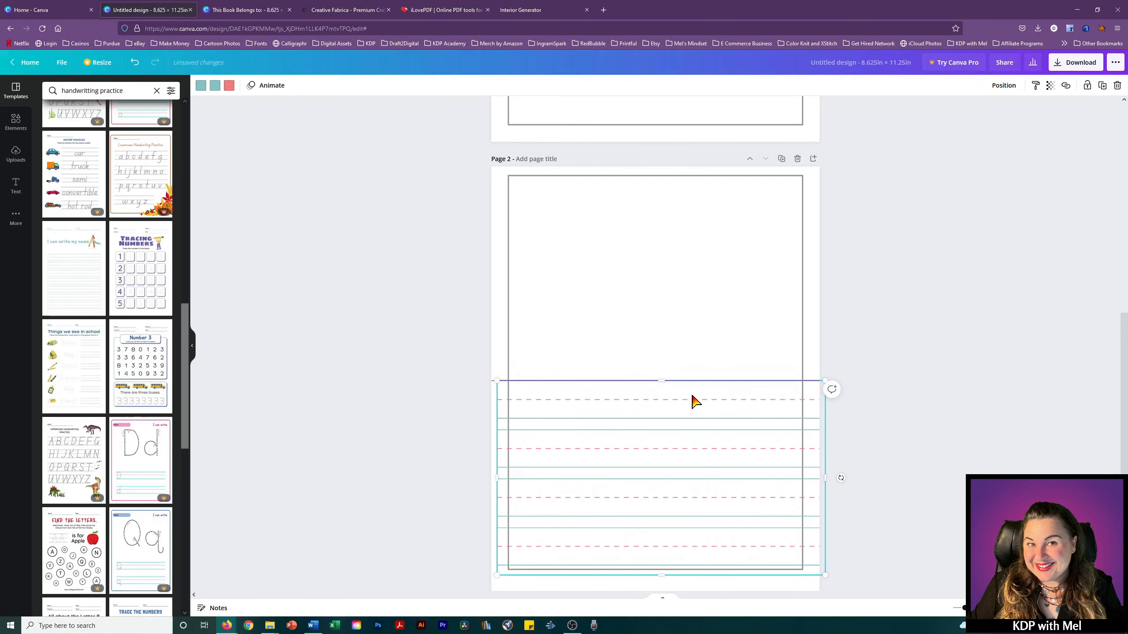
{"action": "key", "text": "Down"}
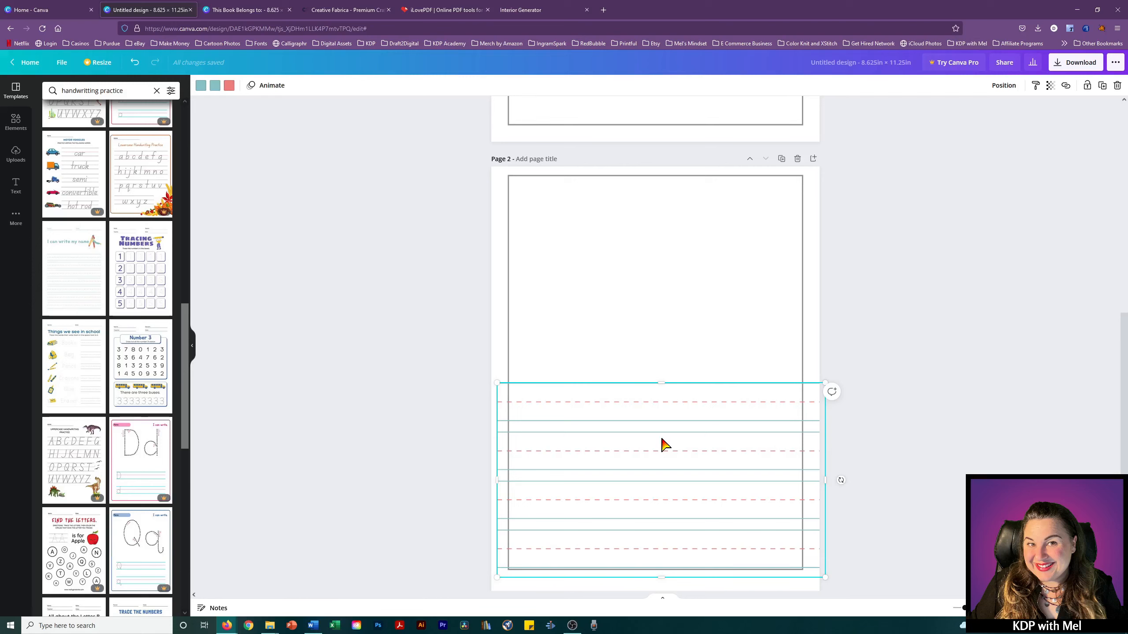
{"action": "mouse_move", "coordinate": [663, 441]}
{"action": "left_mouse_down"}
{"action": "mouse_move", "coordinate": [624, 431]}
{"action": "mouse_move", "coordinate": [670, 420]}
{"action": "mouse_move", "coordinate": [652, 426]}
{"action": "mouse_move", "coordinate": [664, 428]}
{"action": "mouse_move", "coordinate": [654, 439]}
{"action": "left_mouse_up"}
Step: Delete the border frame from page 2
{"action": "left_click", "coordinate": [705, 347]}
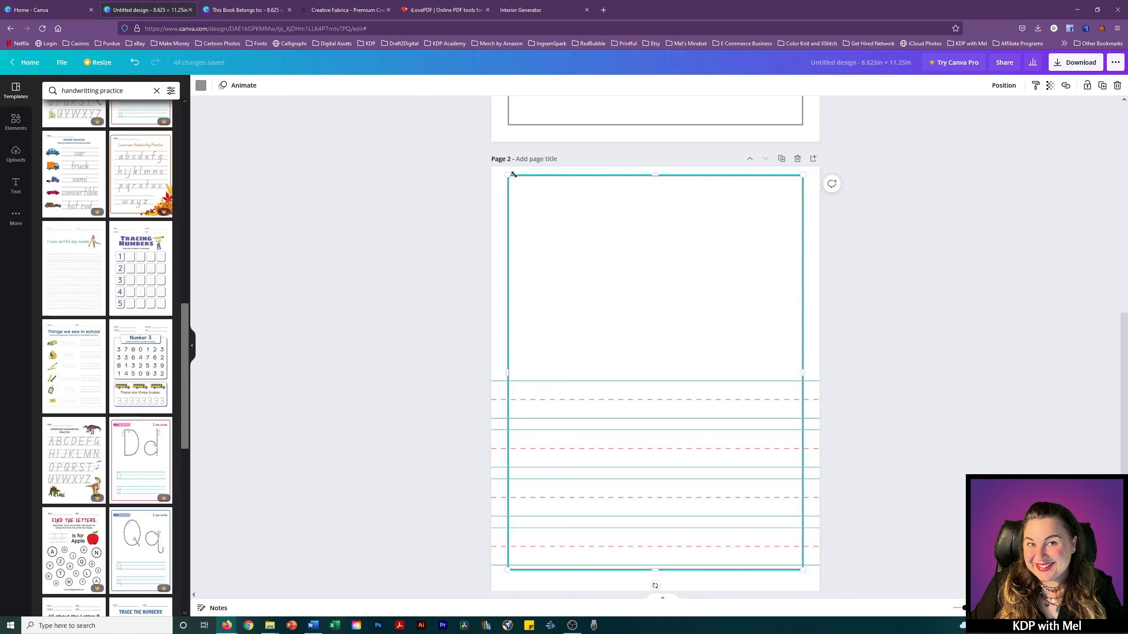
{"action": "key", "text": "Delete"}
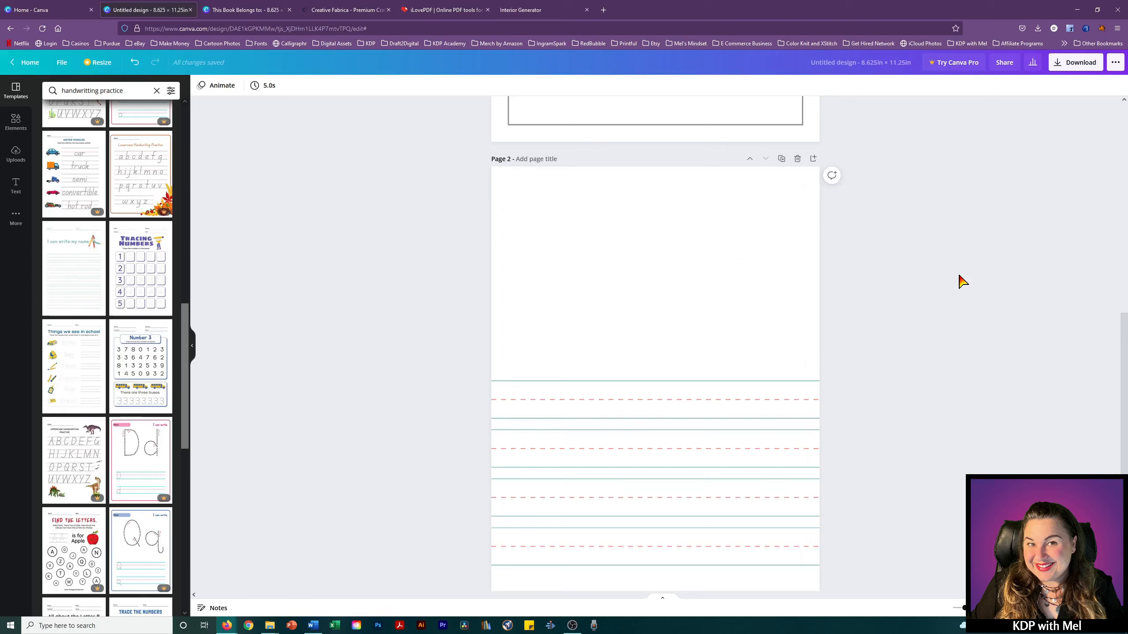
Step: Recolour all three line colours of the page 2 writing lines to black, including the dashed midlines
{"action": "left_click", "coordinate": [689, 405]}
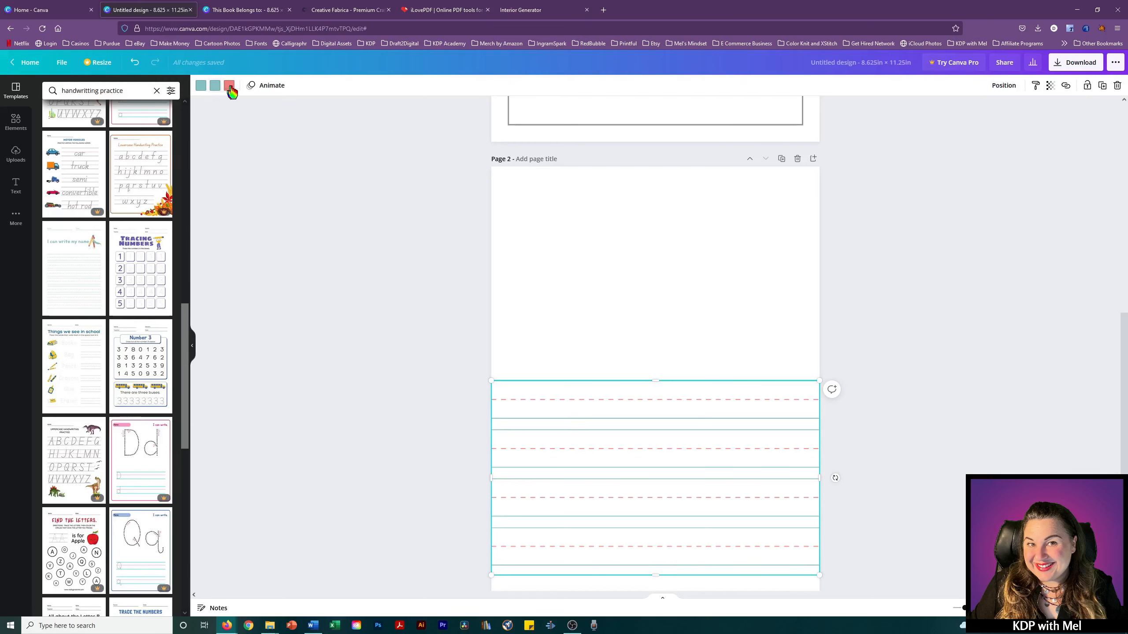
{"action": "left_click", "coordinate": [201, 86]}
{"action": "left_click", "coordinate": [54, 214]}
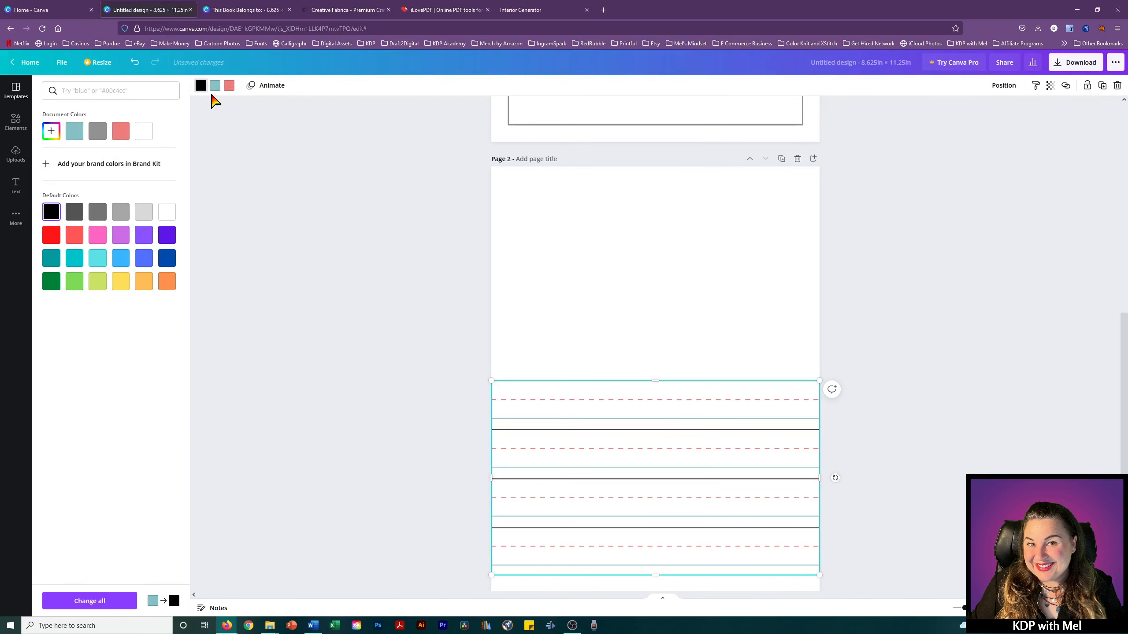
{"action": "left_click", "coordinate": [215, 85]}
{"action": "left_click", "coordinate": [51, 212]}
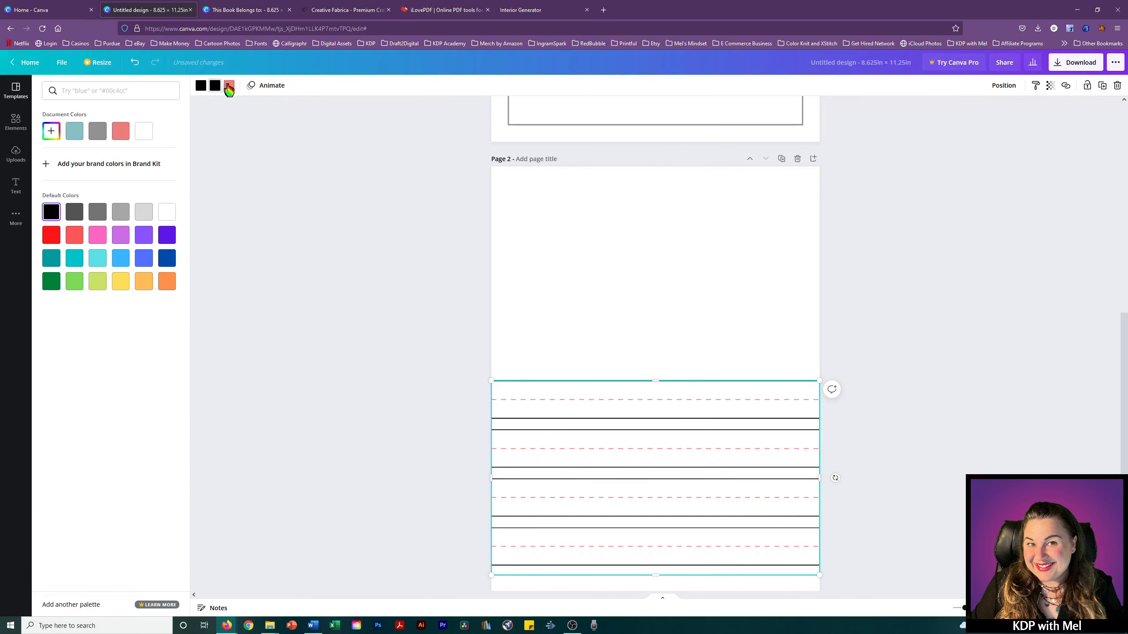
{"action": "left_click", "coordinate": [229, 86]}
{"action": "left_click", "coordinate": [51, 213]}
{"action": "key", "text": "Escape"}
{"action": "left_click", "coordinate": [950, 284]}
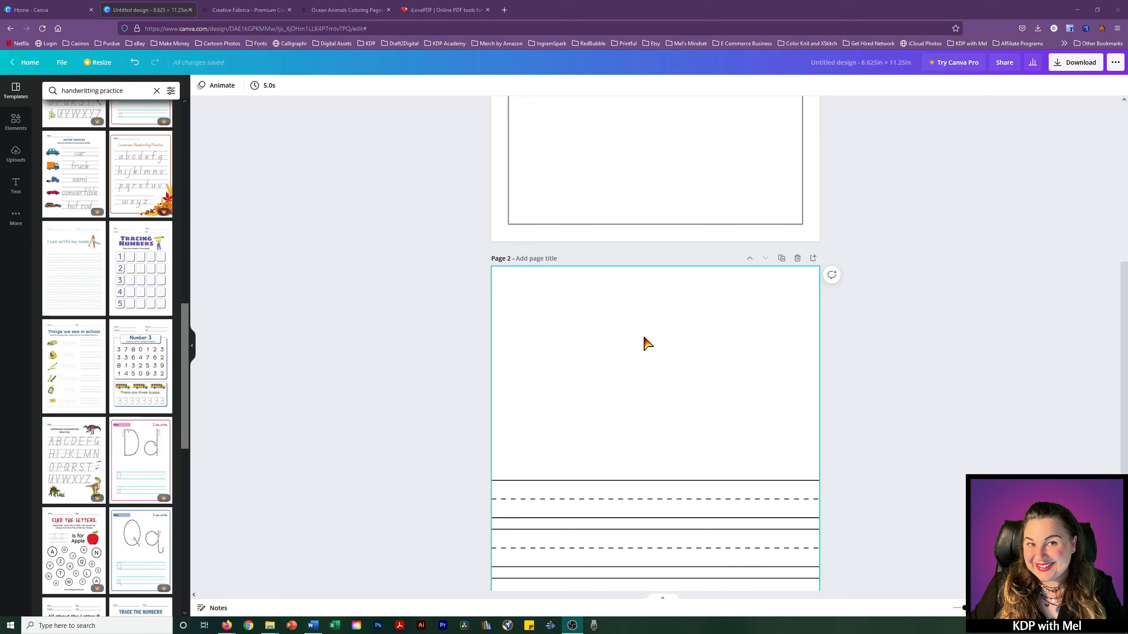
Step: Copy the border frame from page 1 onto page 2 and shorten it so it ends just above the writing lines
{"action": "left_click", "coordinate": [605, 231]}
{"action": "left_click", "coordinate": [605, 224]}
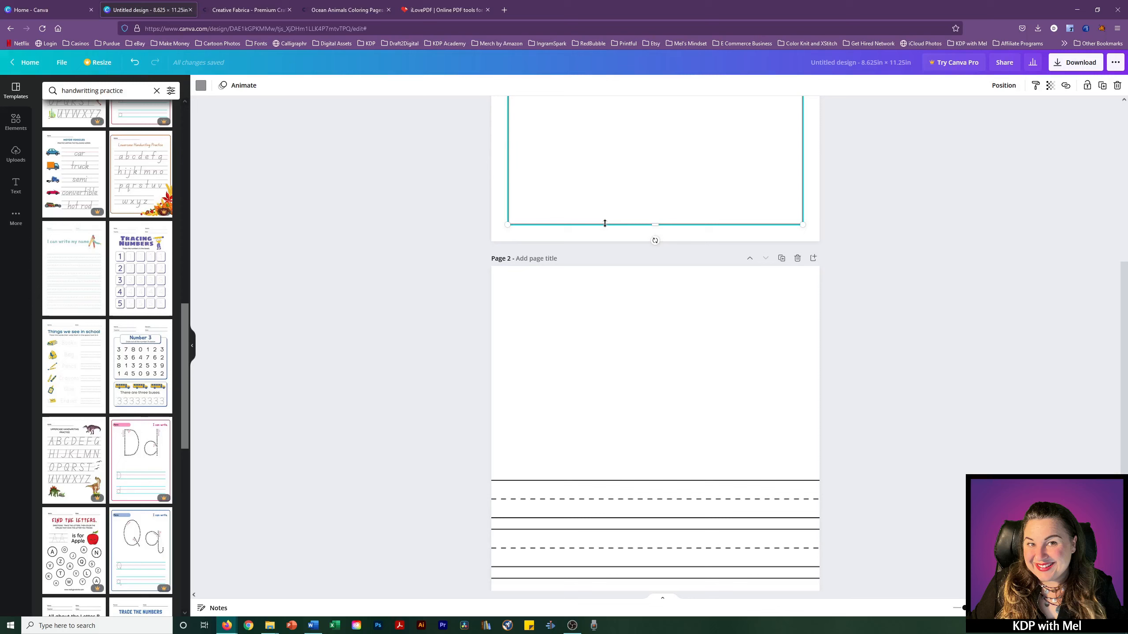
{"action": "left_click", "coordinate": [599, 361]}
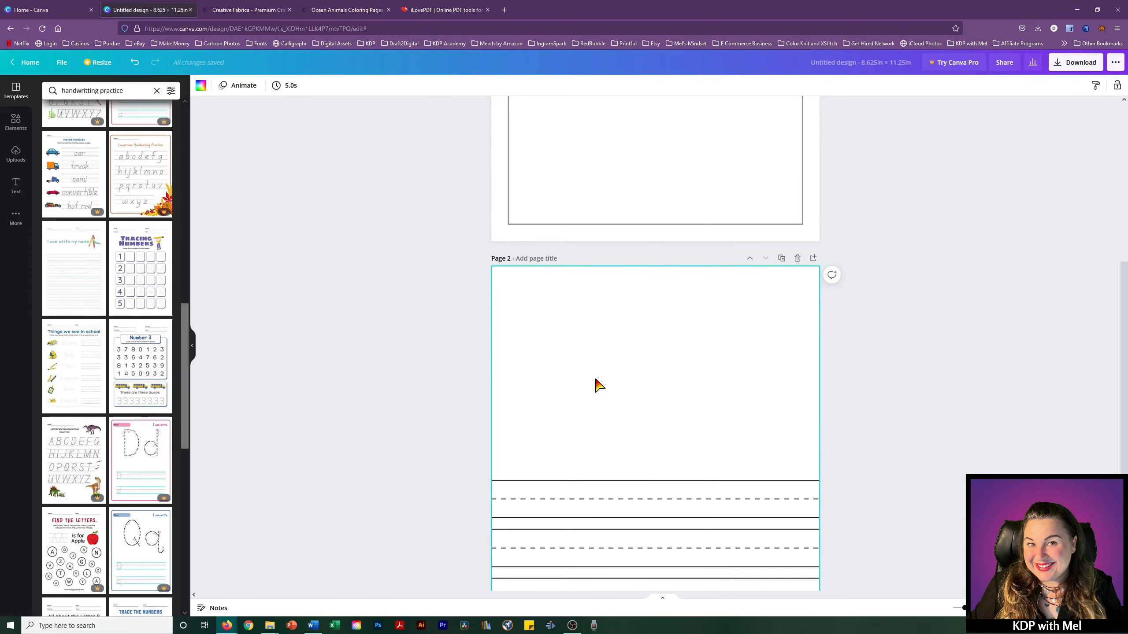
{"action": "key", "text": "ctrl+v"}
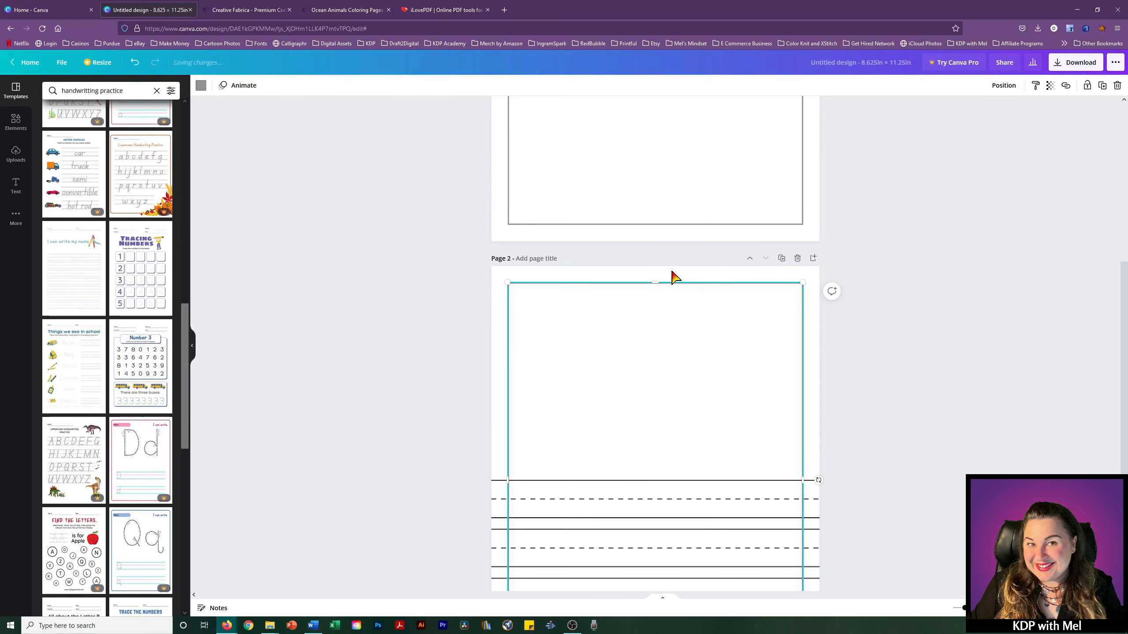
{"action": "scroll", "coordinate": [690, 495], "scroll_direction": "down", "scroll_amount": 3}
{"action": "left_click_drag", "start_coordinate": [657, 533], "coordinate": [666, 318]}
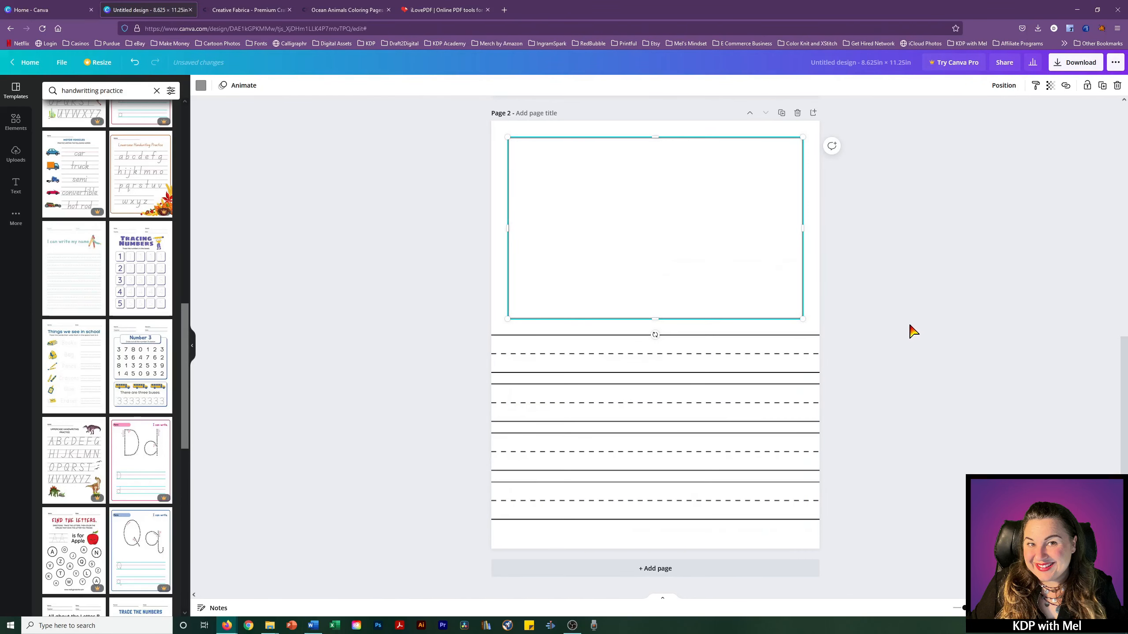
{"action": "left_click", "coordinate": [895, 328]}
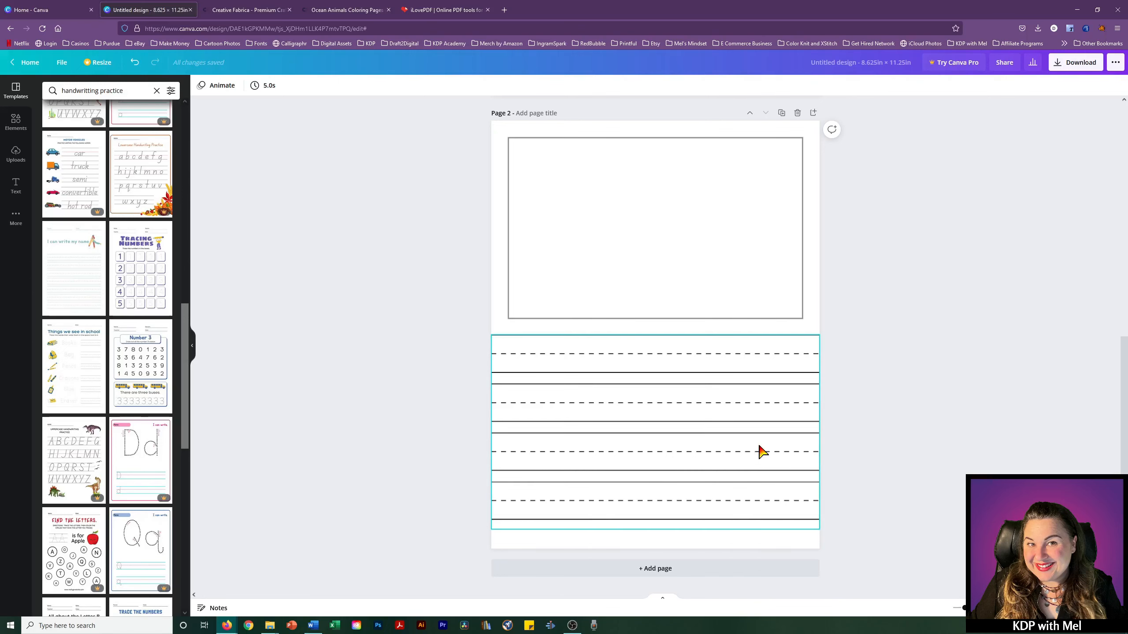
Step: Narrow the writing lines from both sides to match the frame's side edges, giving a 7.8 in wide block
{"action": "left_click", "coordinate": [601, 433]}
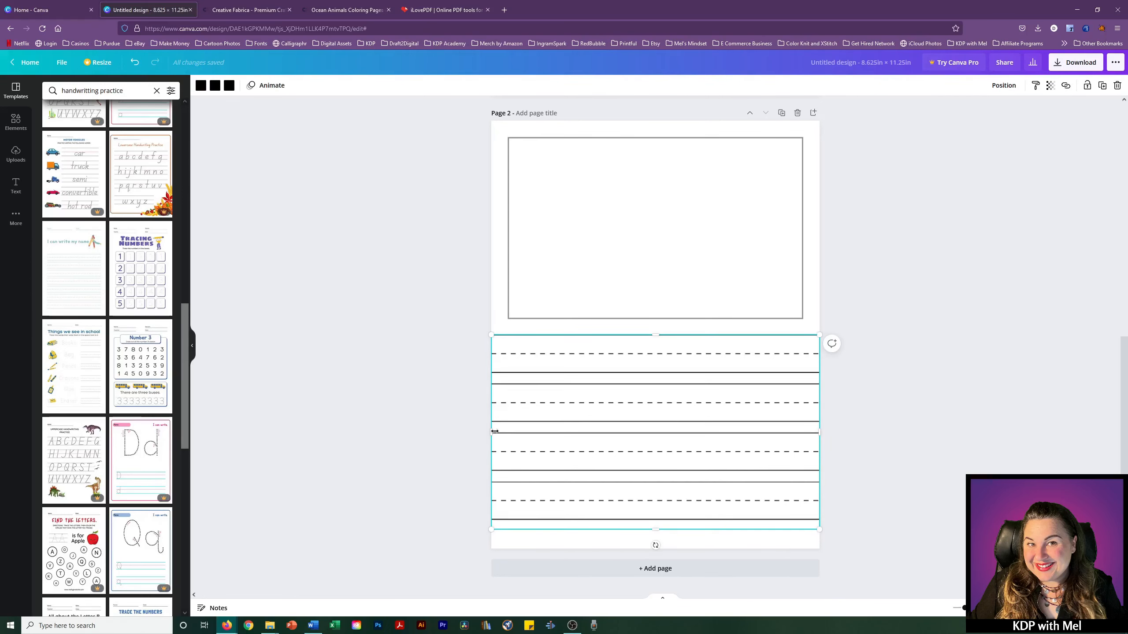
{"action": "left_click_drag", "start_coordinate": [494, 430], "coordinate": [508, 430]}
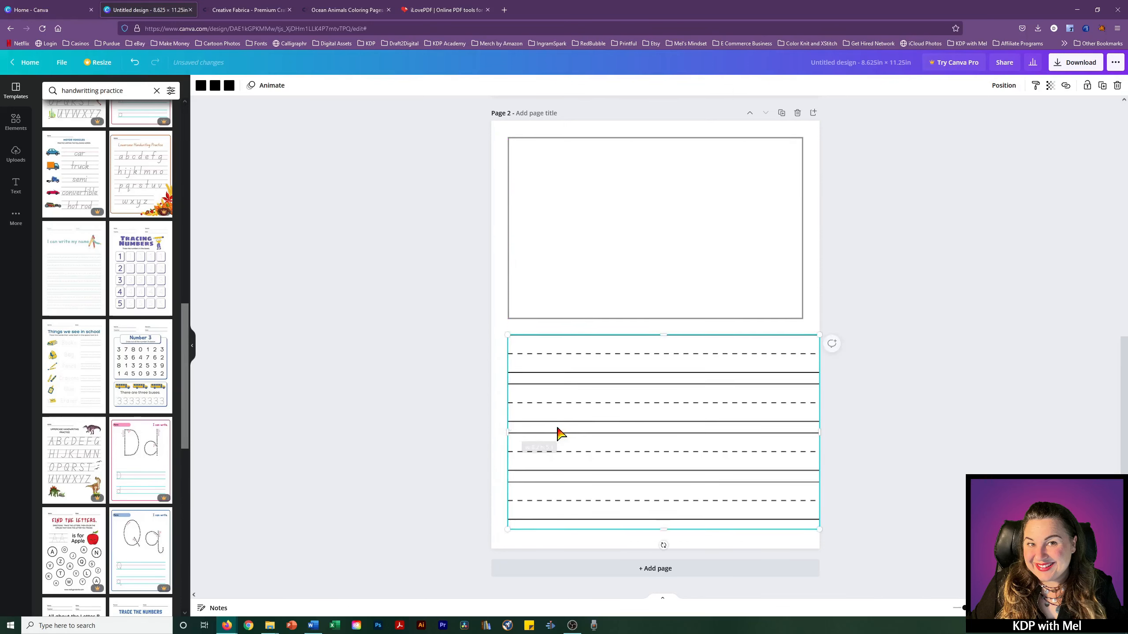
{"action": "left_click_drag", "start_coordinate": [820, 433], "coordinate": [803, 433]}
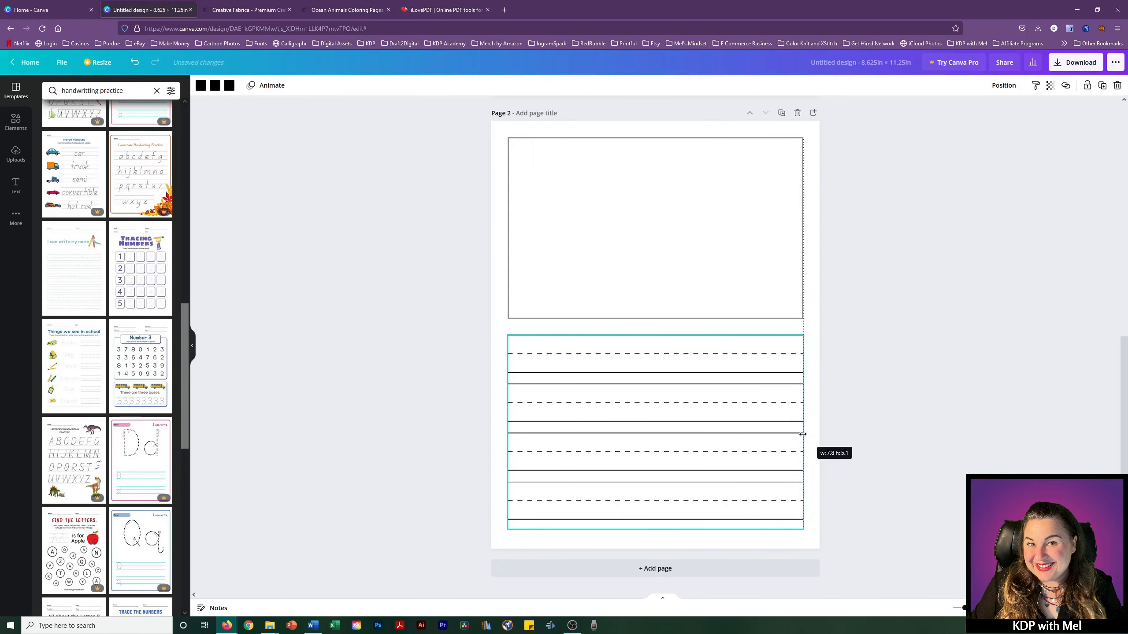
{"action": "left_click", "coordinate": [888, 399]}
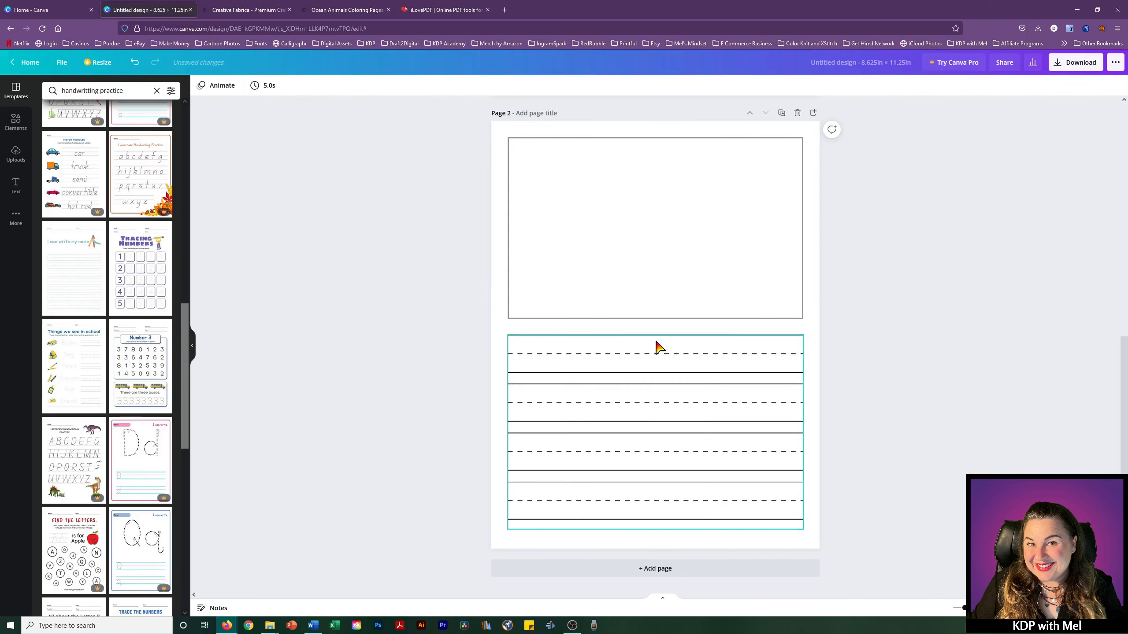
Step: Recolour the border frame on page 2 to black
{"action": "left_click", "coordinate": [540, 311]}
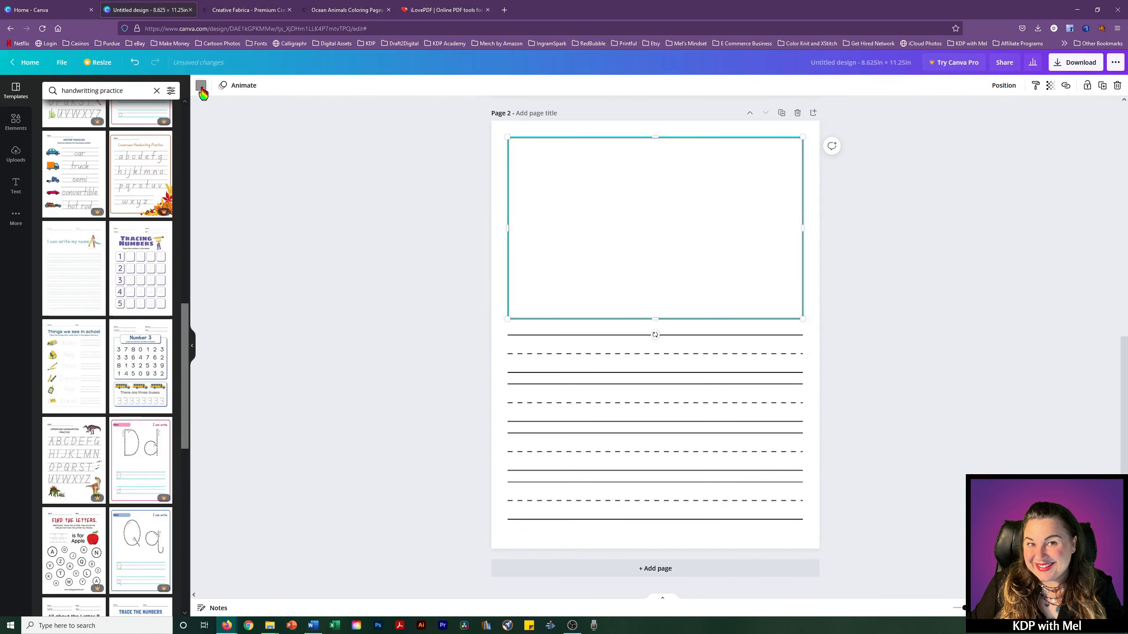
{"action": "left_click", "coordinate": [201, 85]}
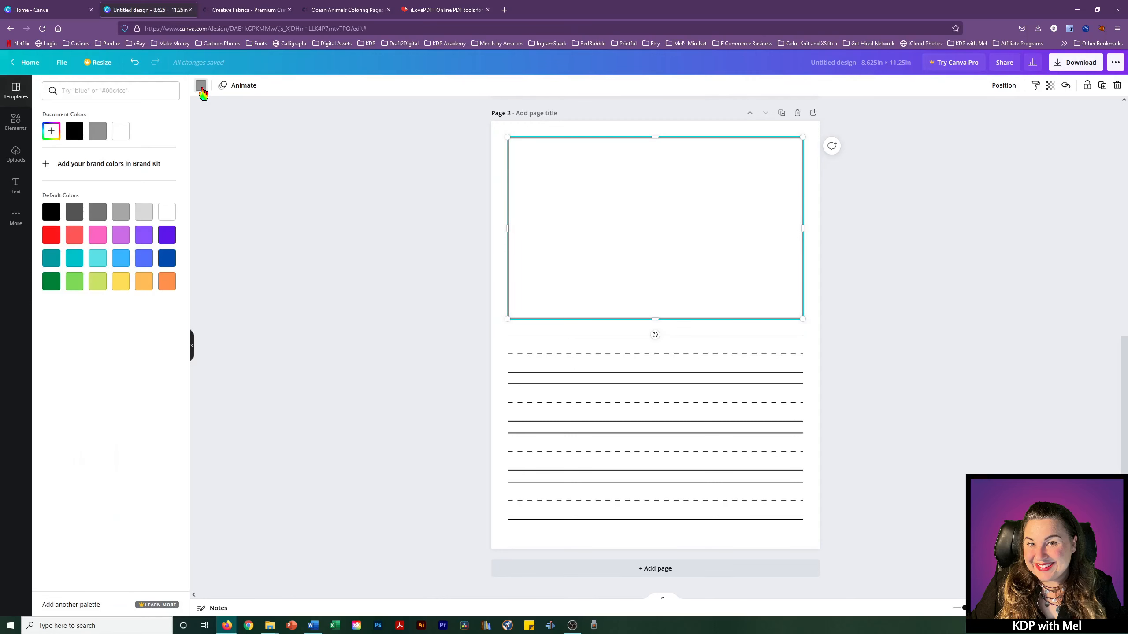
{"action": "left_click", "coordinate": [50, 213]}
{"action": "left_click", "coordinate": [379, 306]}
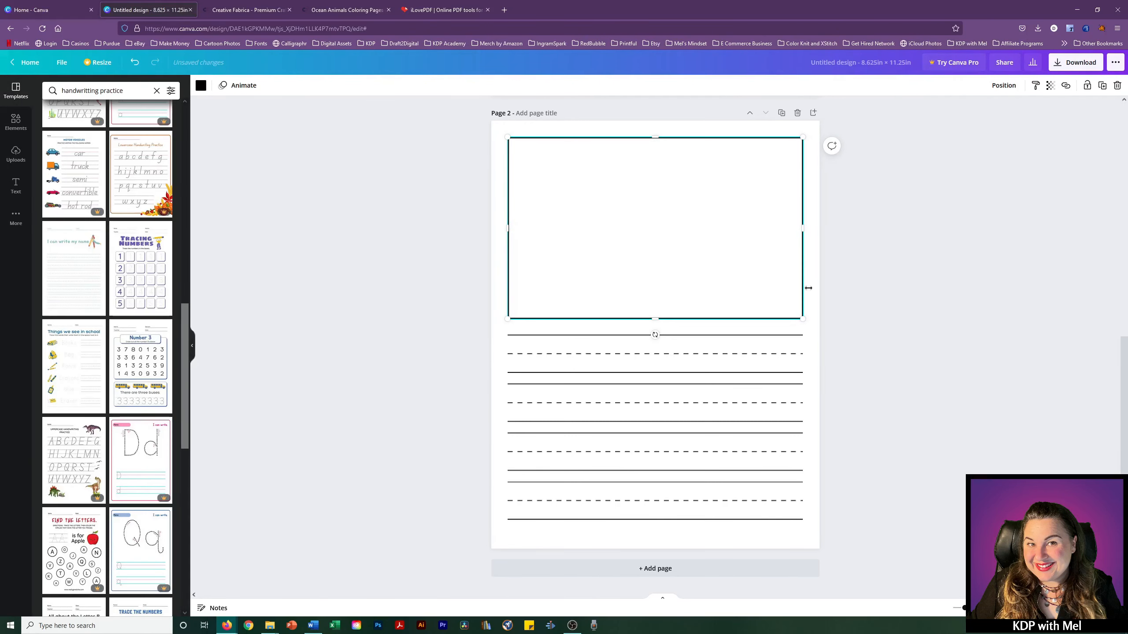
{"action": "left_click", "coordinate": [854, 285]}
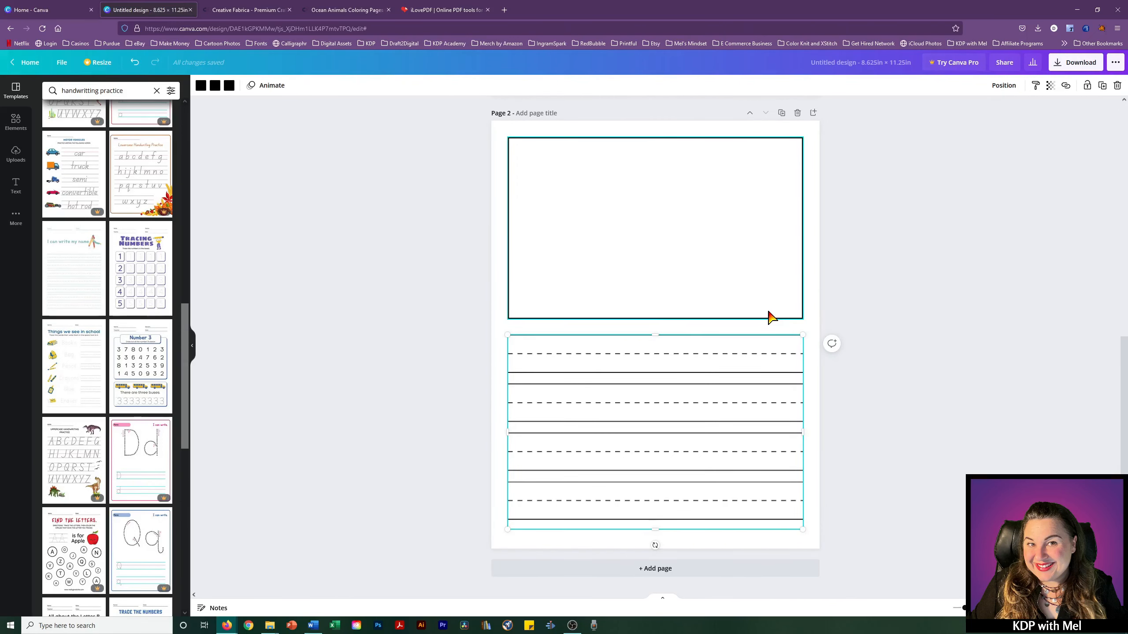
Step: Extend the frame's bottom edge slightly closer to the writing lines and duplicate page 2
{"action": "key", "text": "ctrl+z"}
{"action": "scroll", "coordinate": [891, 312], "scroll_direction": "down", "scroll_amount": 2}
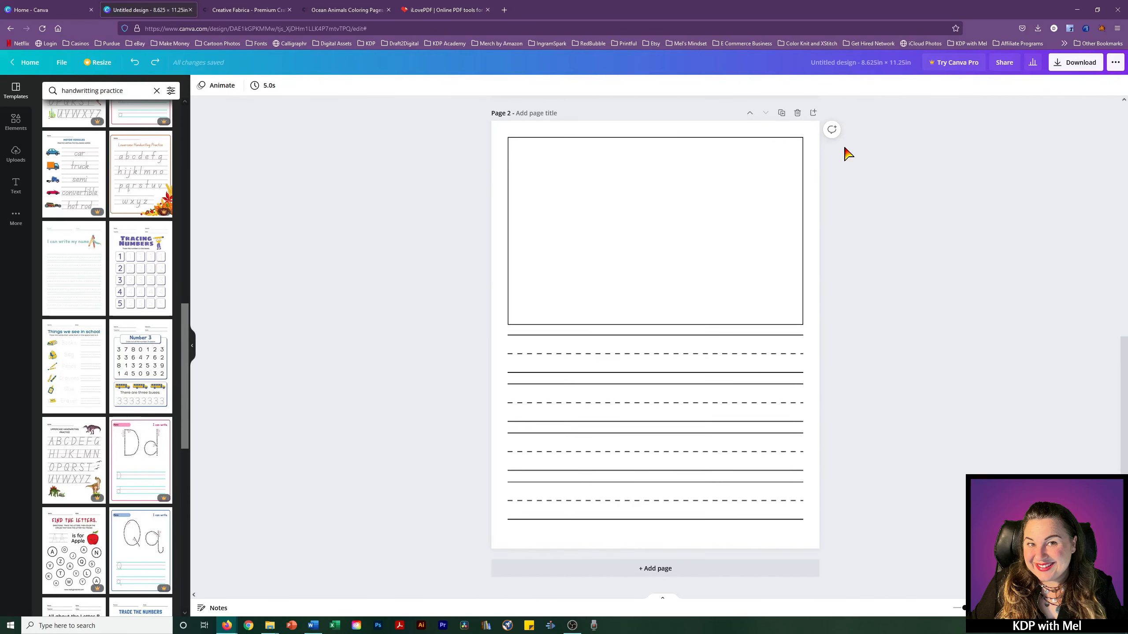
{"action": "left_click", "coordinate": [781, 114]}
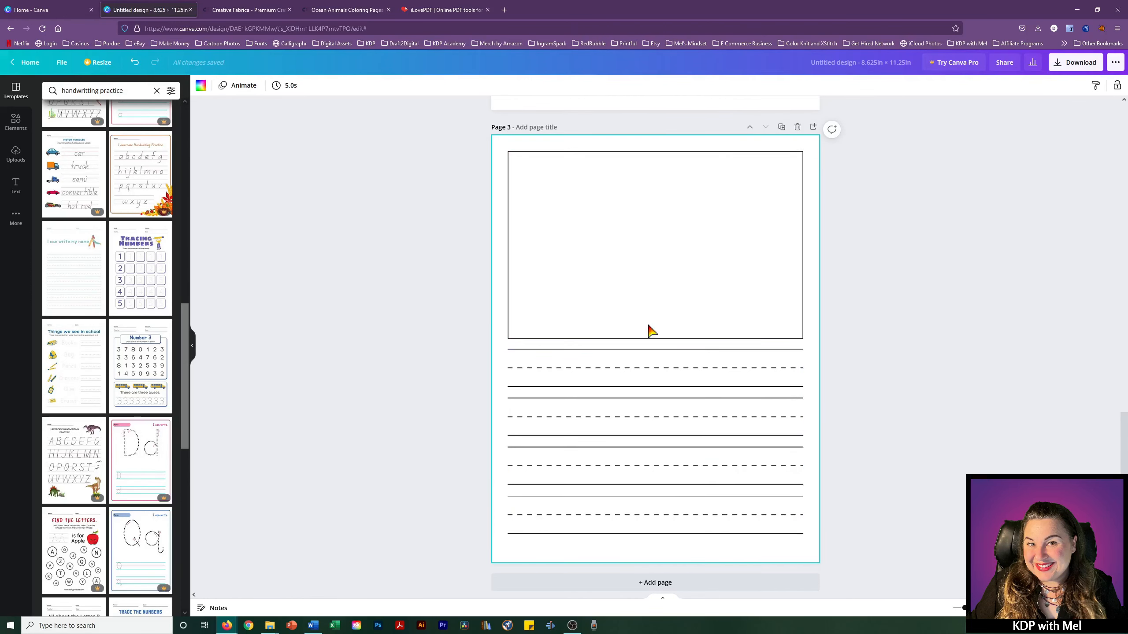
{"action": "scroll", "coordinate": [891, 247], "scroll_direction": "up", "scroll_amount": 5}
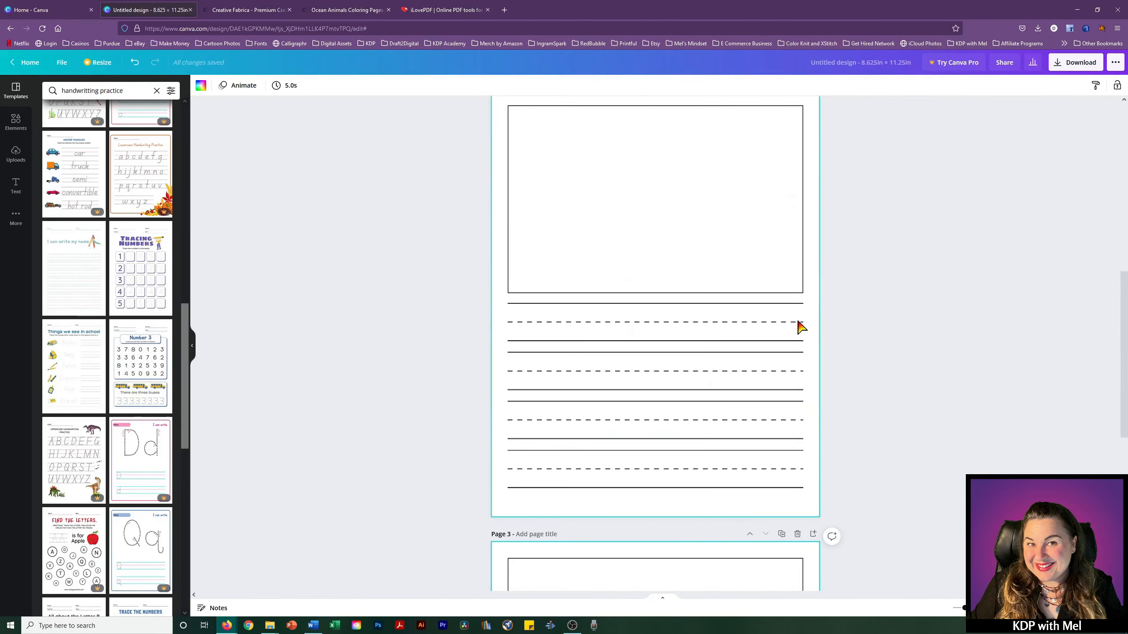
{"action": "left_click", "coordinate": [703, 304]}
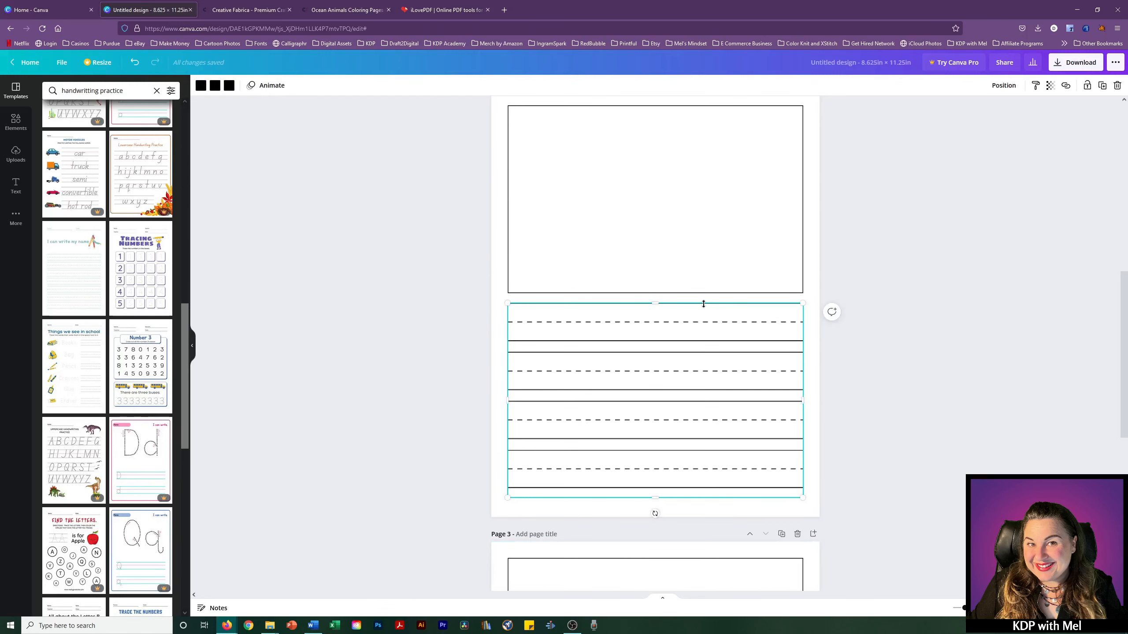
{"action": "key", "text": "Delete"}
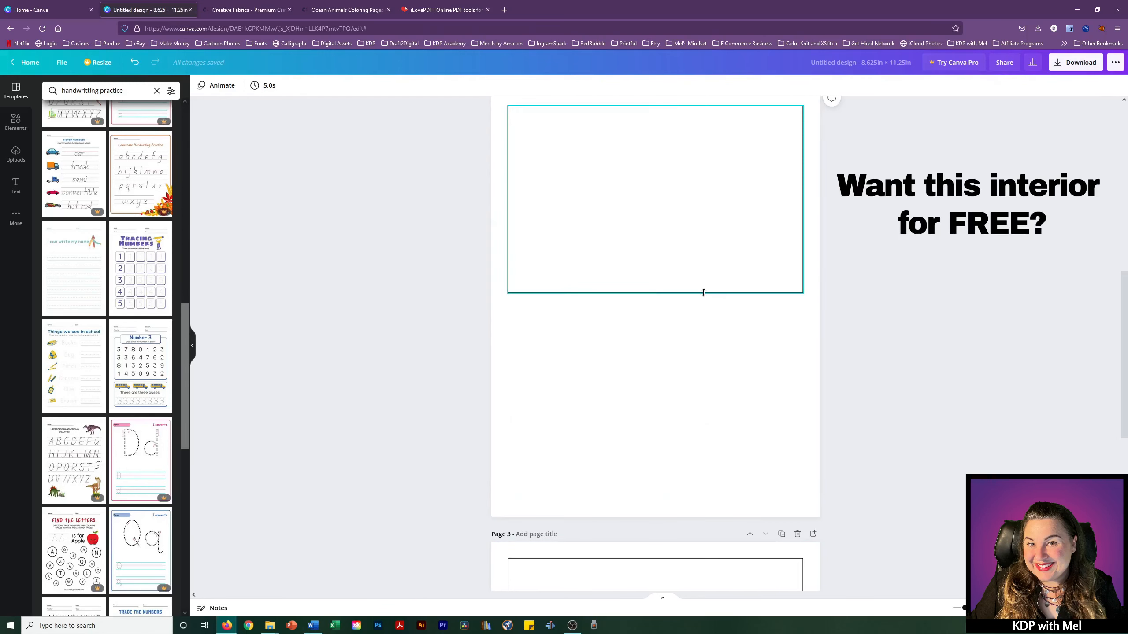
{"action": "left_click", "coordinate": [703, 293]}
{"action": "key", "text": "Delete"}
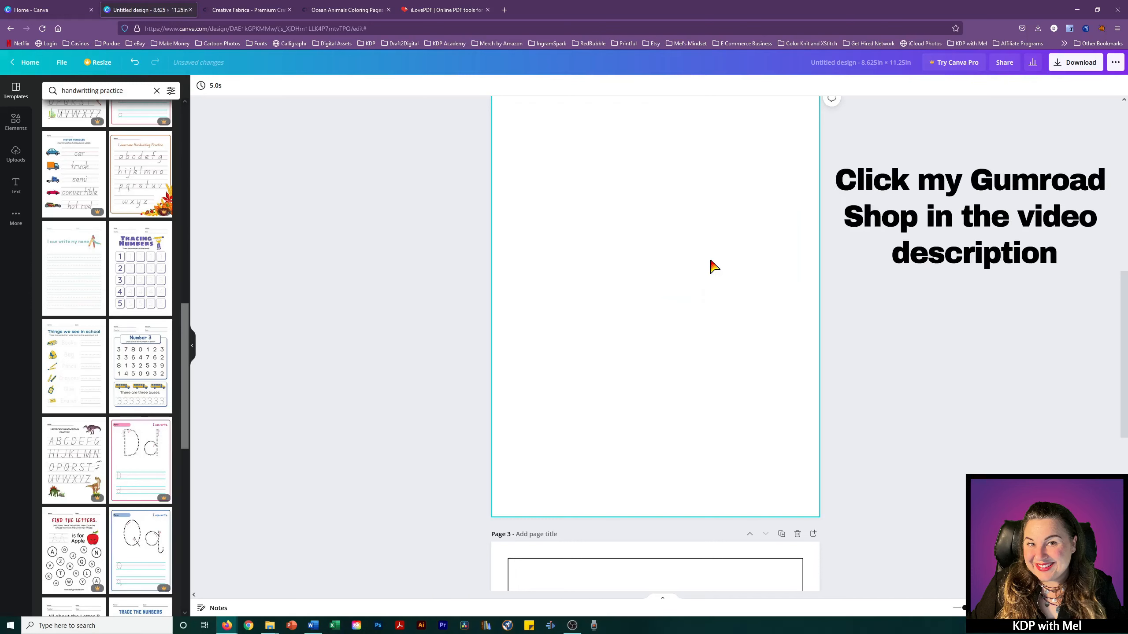
{"action": "key", "text": "ctrl+z"}
{"action": "key", "text": "ctrl+z"}
Step: Delete the frame from page 2, crop the writing lines to a single row, and move that row up the page
{"action": "left_click", "coordinate": [728, 293]}
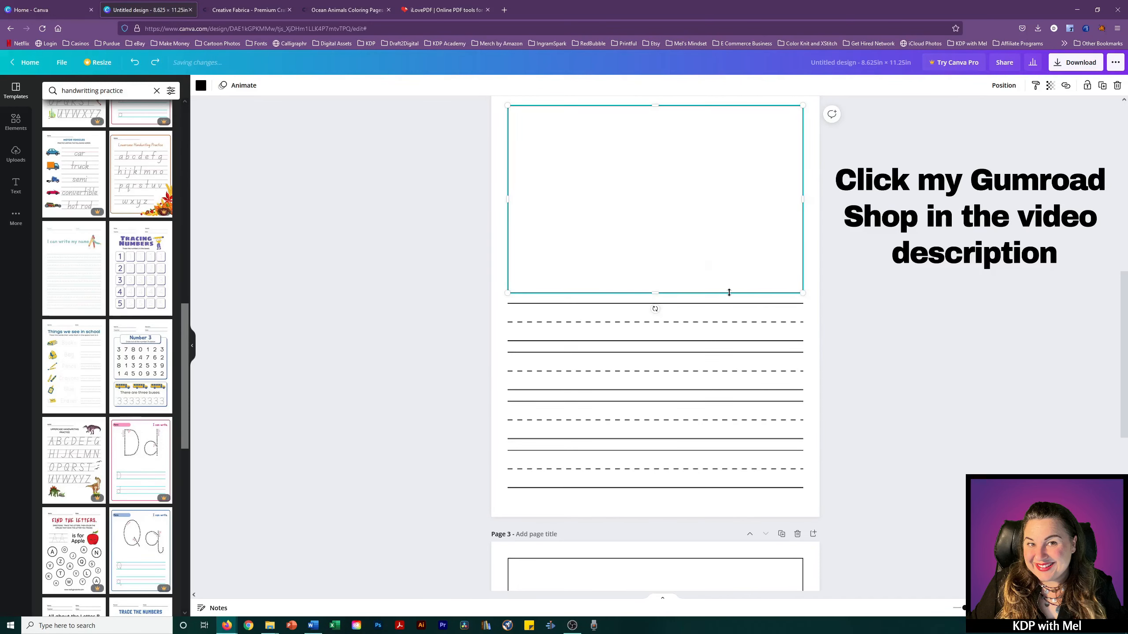
{"action": "key", "text": "Delete"}
{"action": "left_click", "coordinate": [716, 422]}
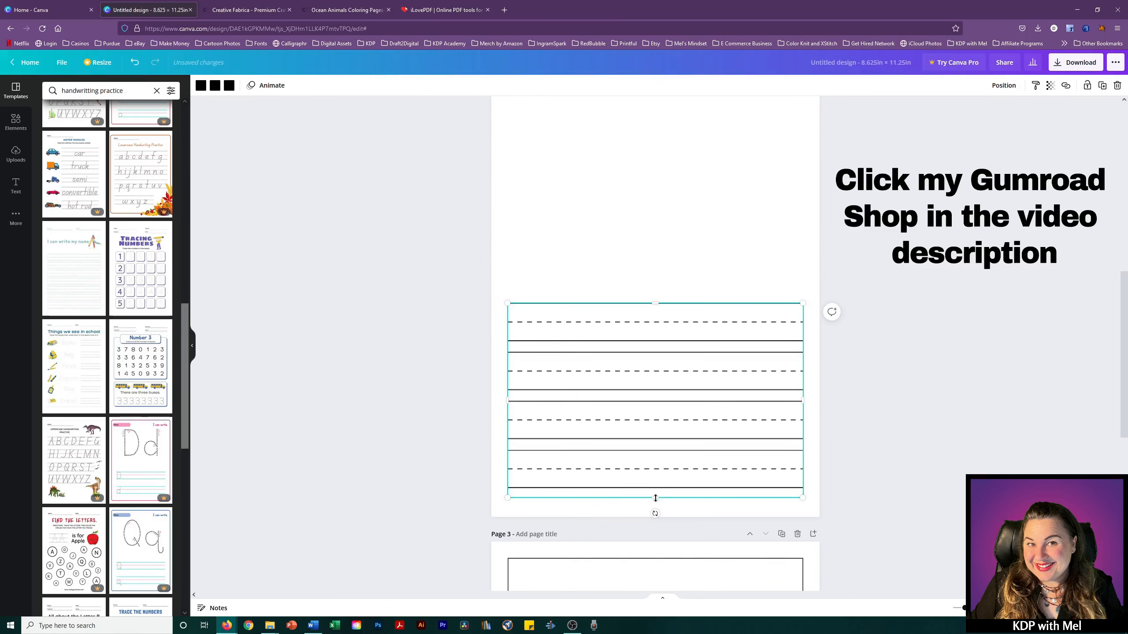
{"action": "left_click_drag", "start_coordinate": [655, 498], "coordinate": [687, 223]}
{"action": "left_click", "coordinate": [653, 192]}
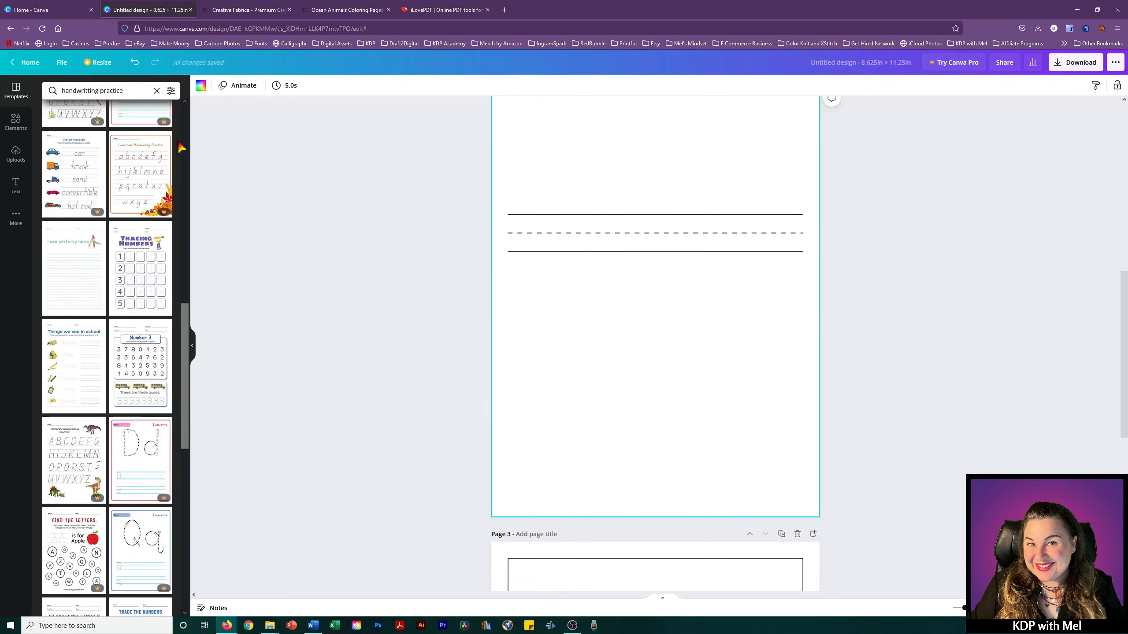
Step: Search the text fonts for "kids" and add a text box to page 2 in the More Sugar Thin font
{"action": "left_click", "coordinate": [15, 187]}
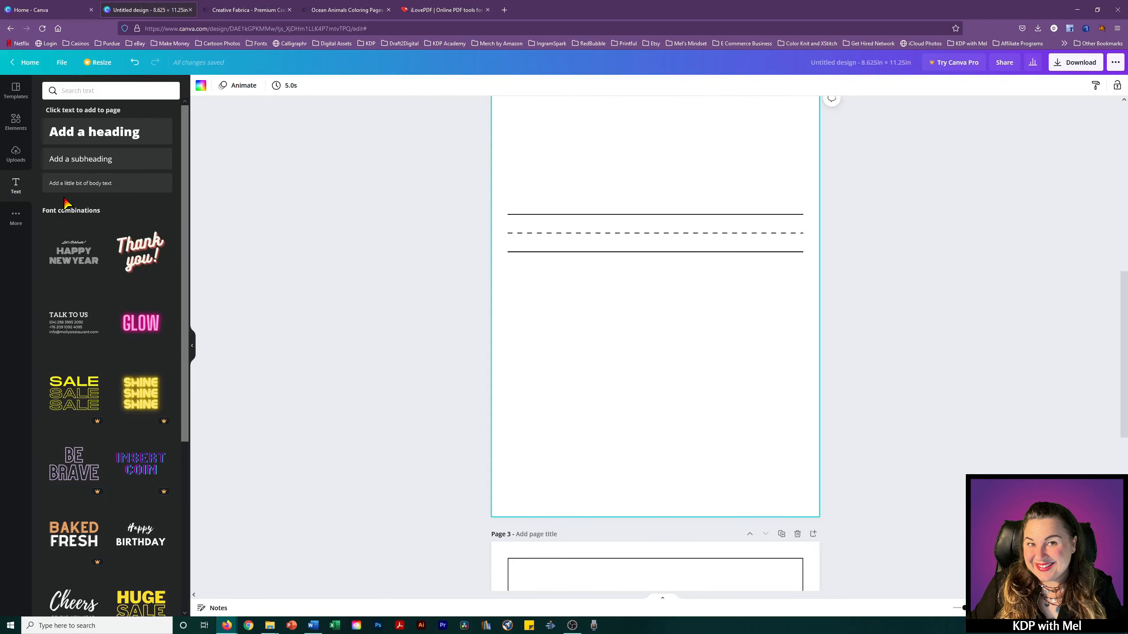
{"action": "left_click", "coordinate": [89, 91]}
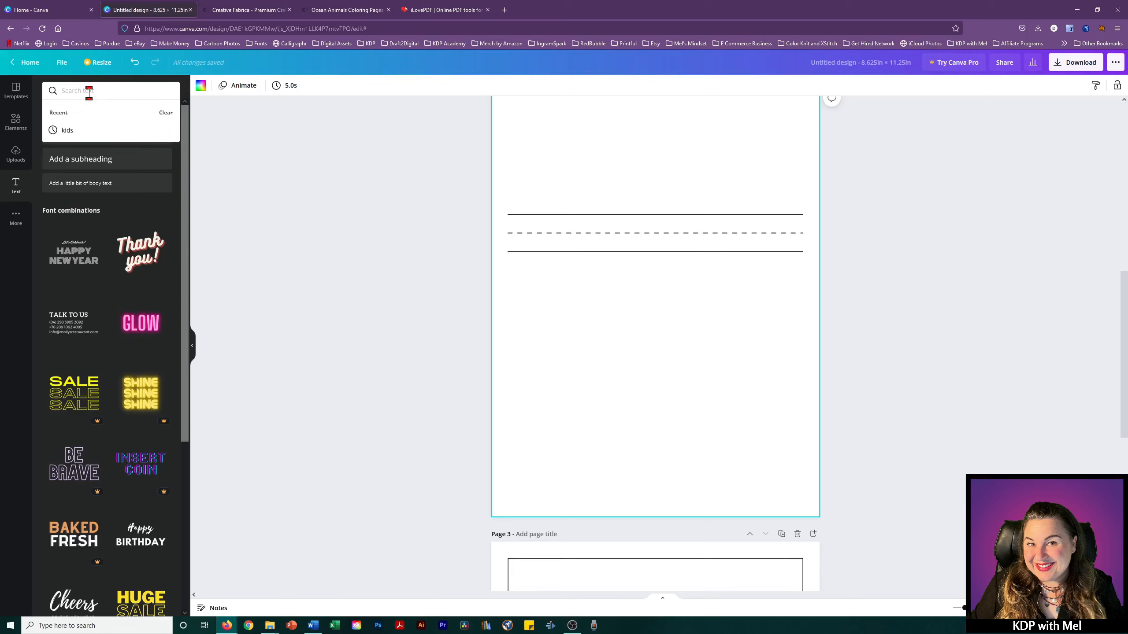
{"action": "left_click", "coordinate": [71, 133]}
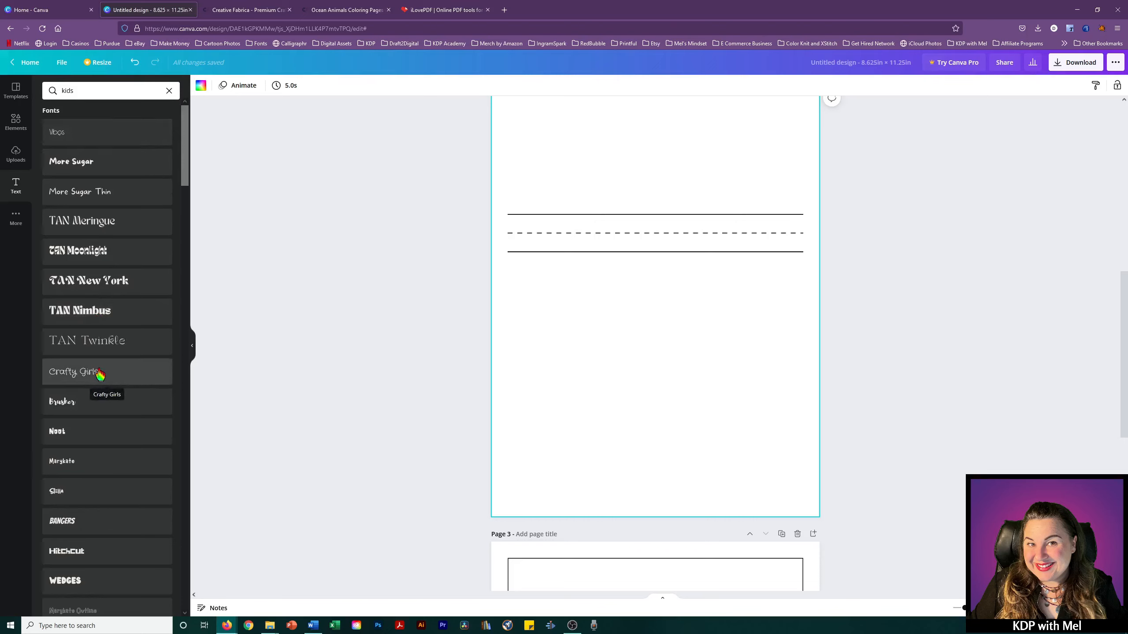
{"action": "scroll", "coordinate": [105, 320], "scroll_direction": "down", "scroll_amount": 8}
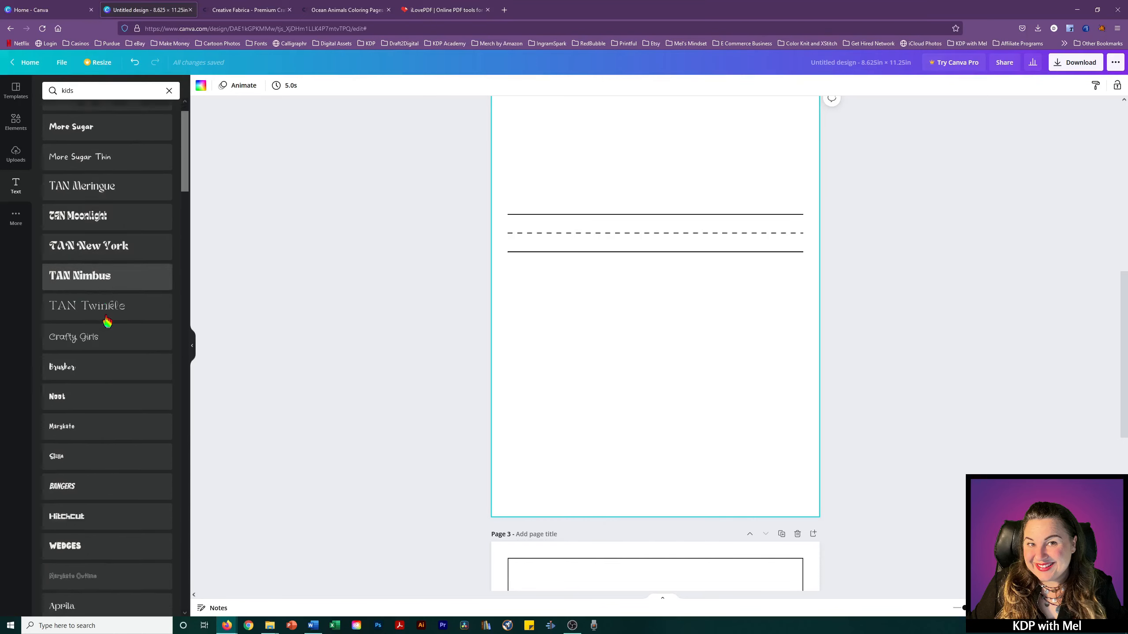
{"action": "scroll", "coordinate": [108, 320], "scroll_direction": "down", "scroll_amount": 3}
{"action": "scroll", "coordinate": [108, 320], "scroll_direction": "up", "scroll_amount": 3}
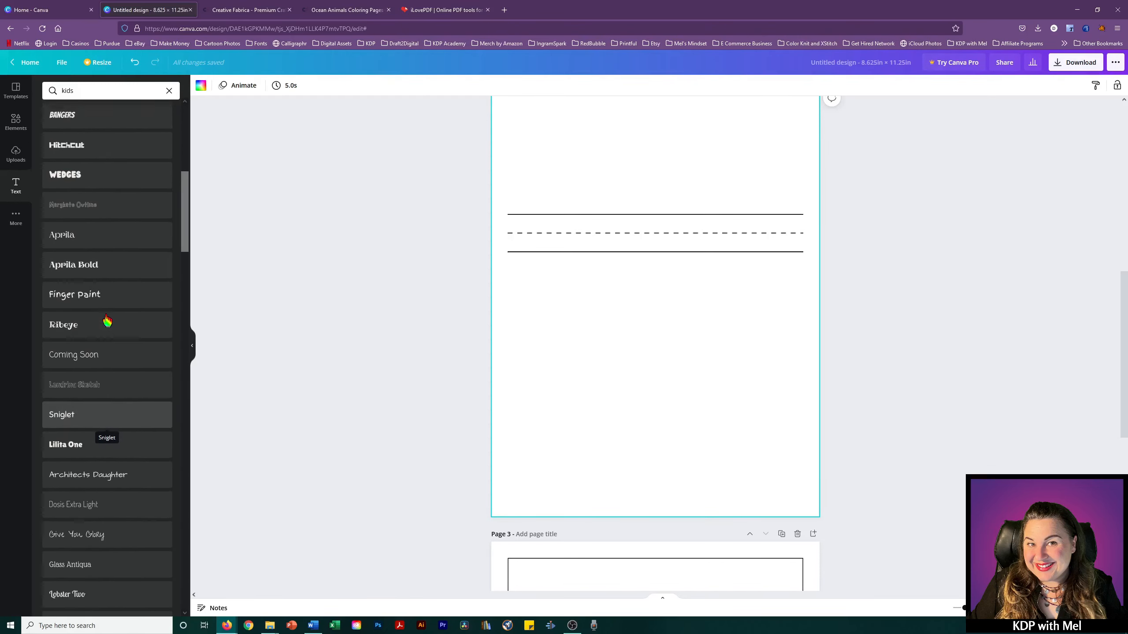
{"action": "scroll", "coordinate": [107, 320], "scroll_direction": "up", "scroll_amount": 7}
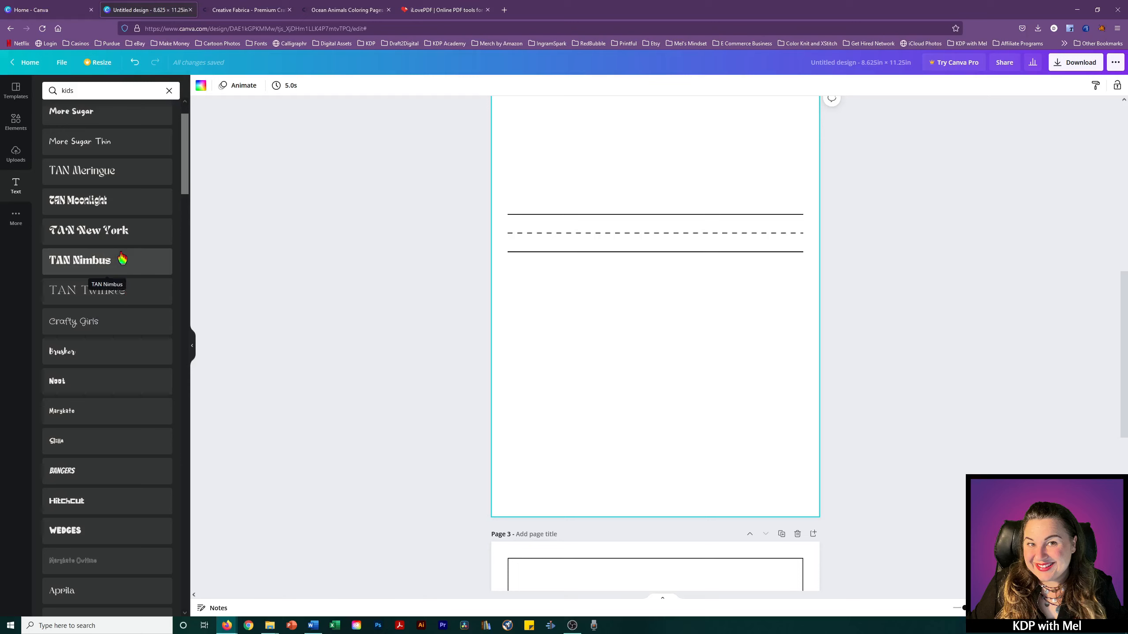
{"action": "left_click", "coordinate": [101, 144]}
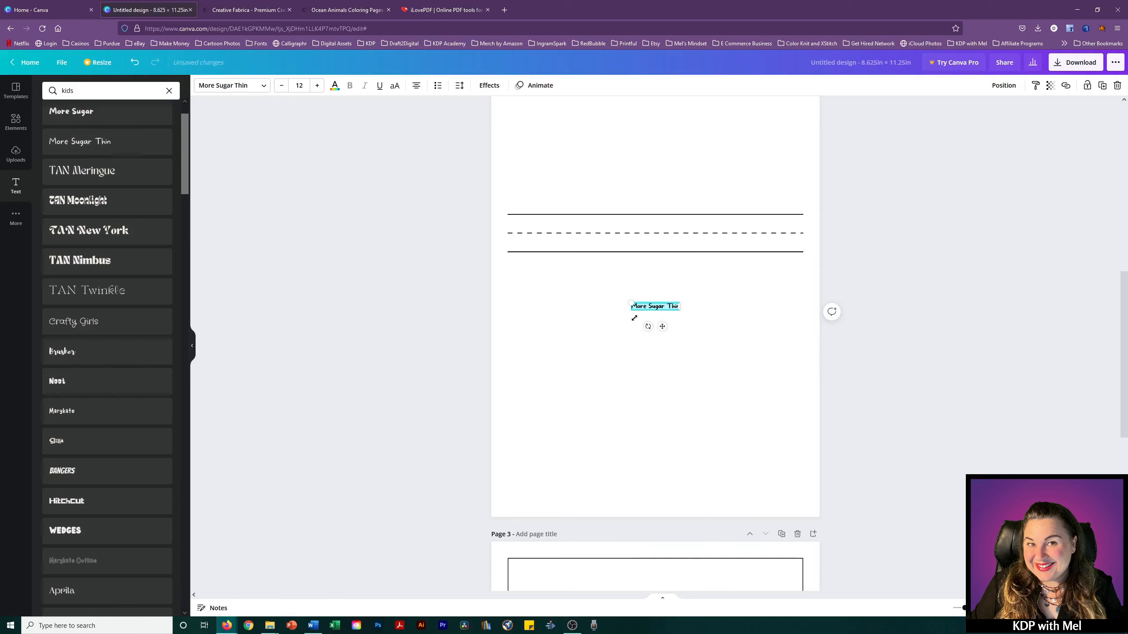
Step: Enlarge the "More Sugar Thin" text box to font size 47.4 and move it above the writing line on page 2
{"action": "left_click", "coordinate": [660, 306]}
{"action": "key", "text": "ctrl+a"}
{"action": "left_click", "coordinate": [683, 328]}
{"action": "left_click", "coordinate": [664, 308]}
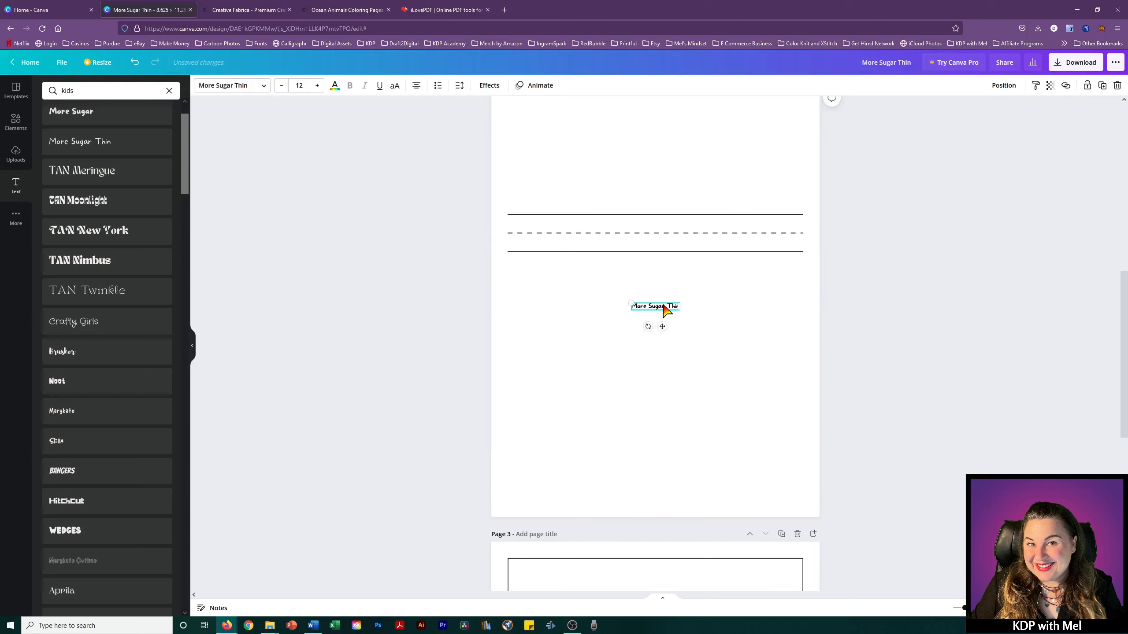
{"action": "left_click_drag", "start_coordinate": [630, 302], "coordinate": [524, 257]}
{"action": "left_click_drag", "start_coordinate": [785, 410], "coordinate": [655, 347]}
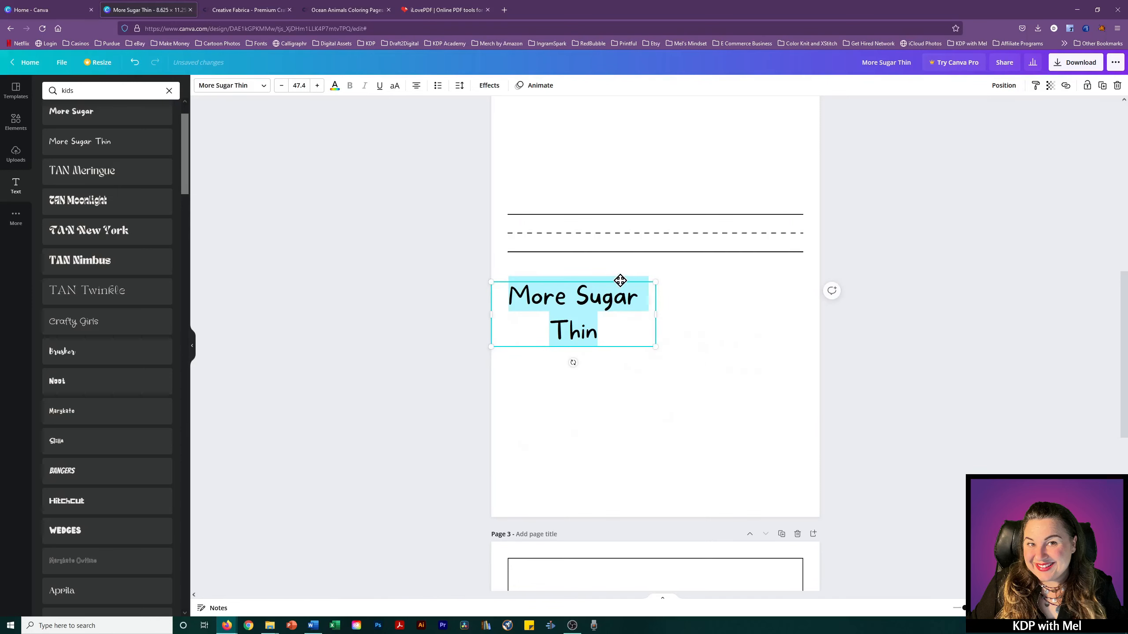
{"action": "left_click_drag", "start_coordinate": [621, 280], "coordinate": [637, 122]}
Step: Replace the placeholder text above the writing line with "This Book Belongs To:"
{"action": "left_click", "coordinate": [622, 182]}
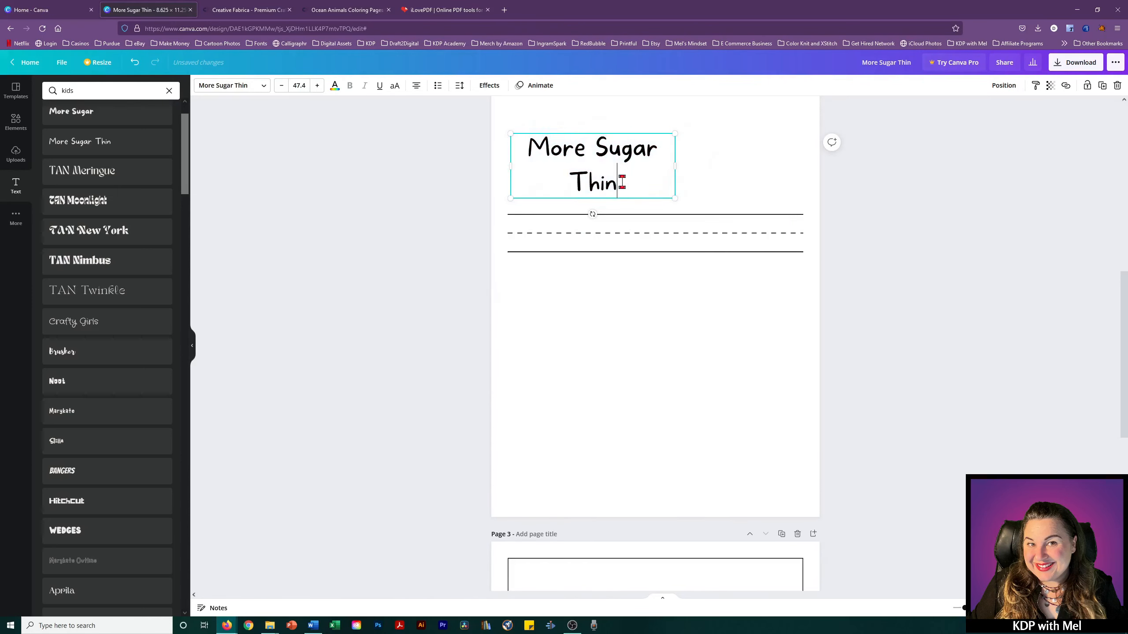
{"action": "left_click_drag", "start_coordinate": [622, 182], "coordinate": [530, 145]}
{"action": "type", "text": "The"}
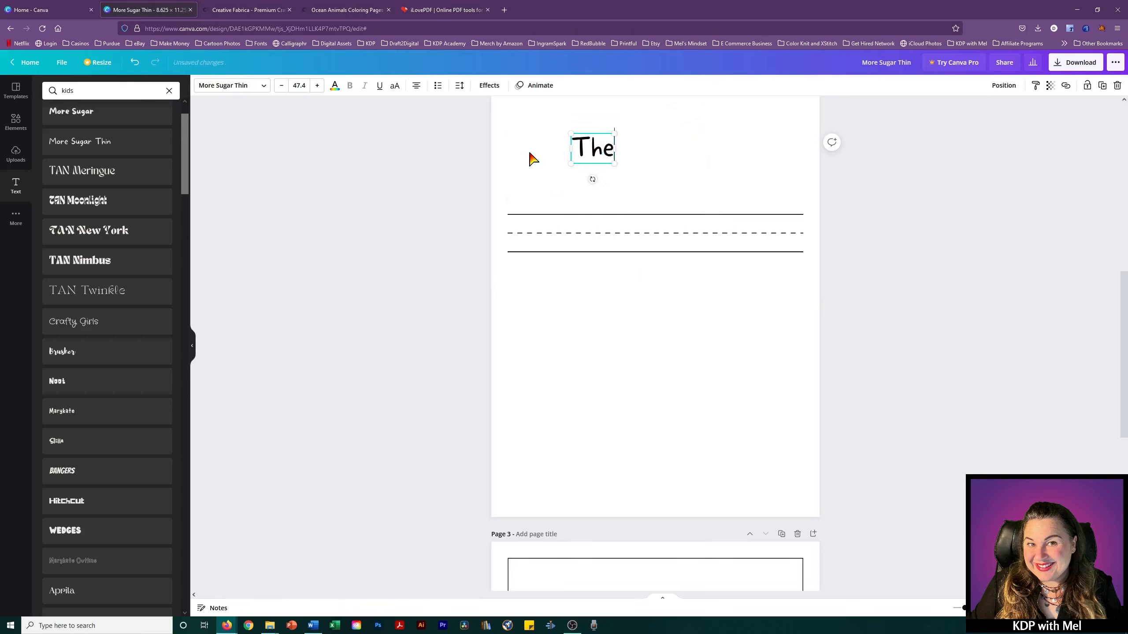
{"action": "key", "text": "BackSpace"}
{"action": "type", "text": "is Book"}
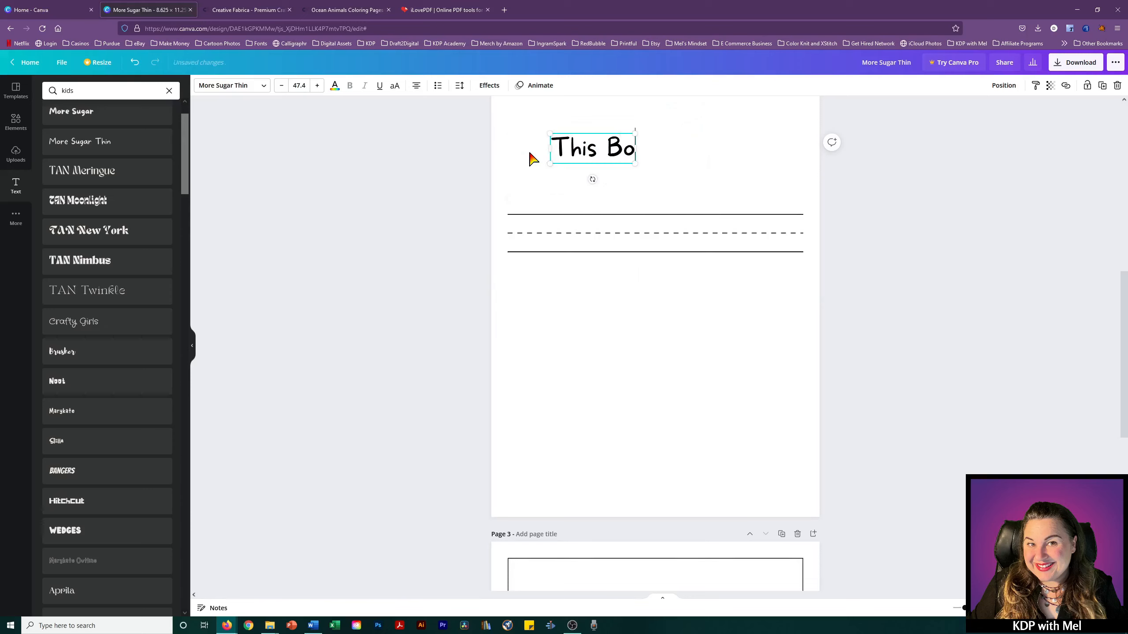
{"action": "type", "text": "lo"}
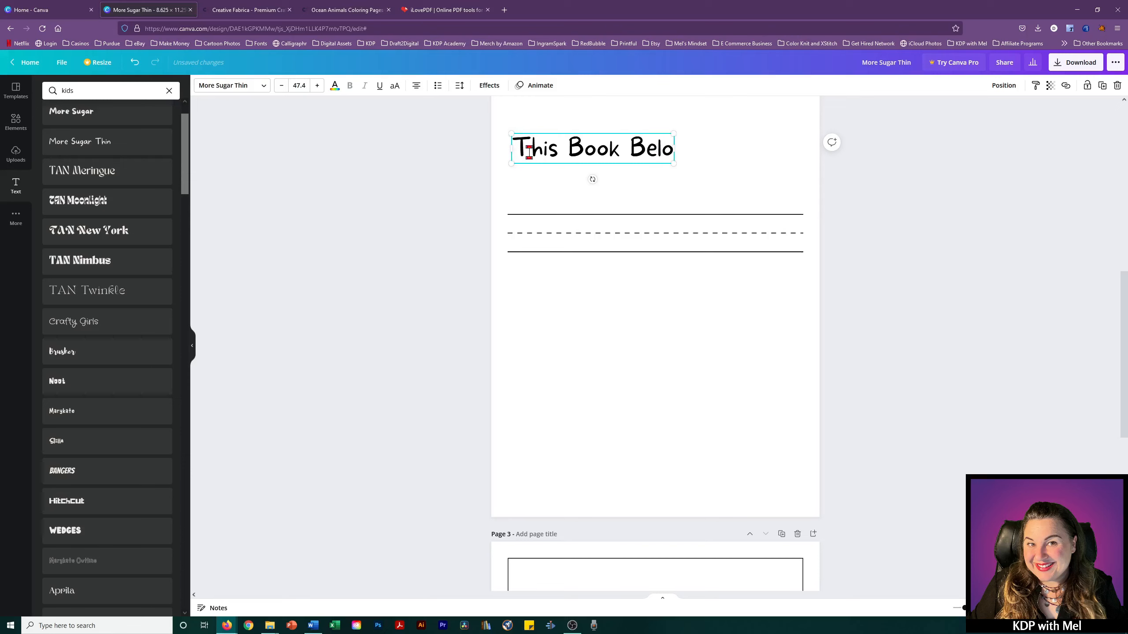
{"action": "type", "text": "ngs To:"}
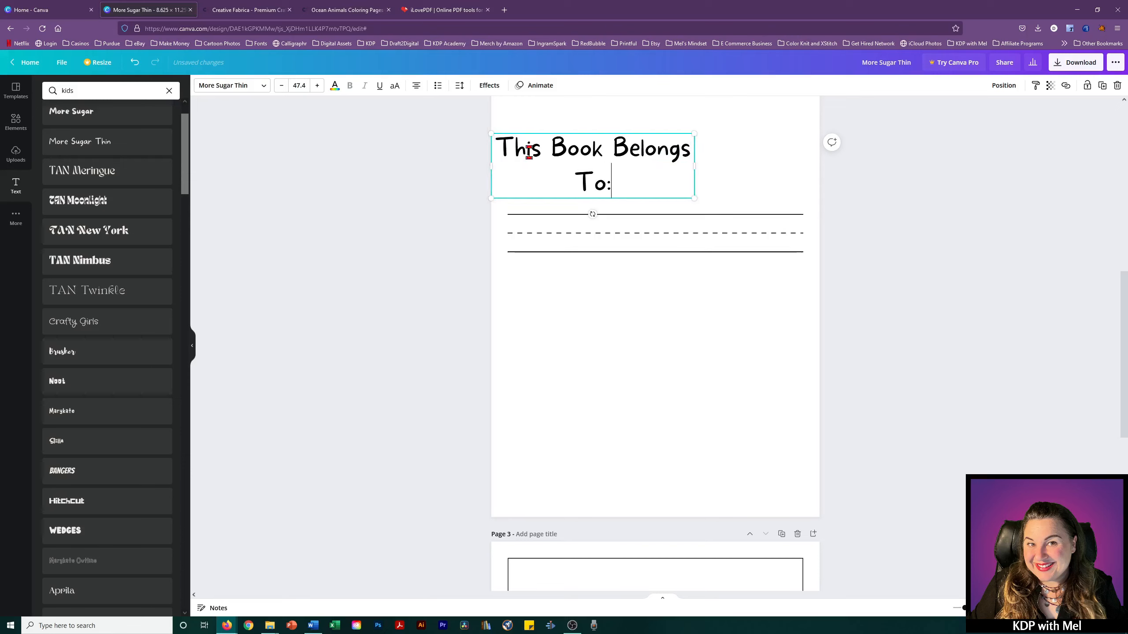
Step: Widen the heading's text box to the full page width so it fits on one line, and lower it closer to the writing line
{"action": "left_click_drag", "start_coordinate": [693, 167], "coordinate": [819, 178]}
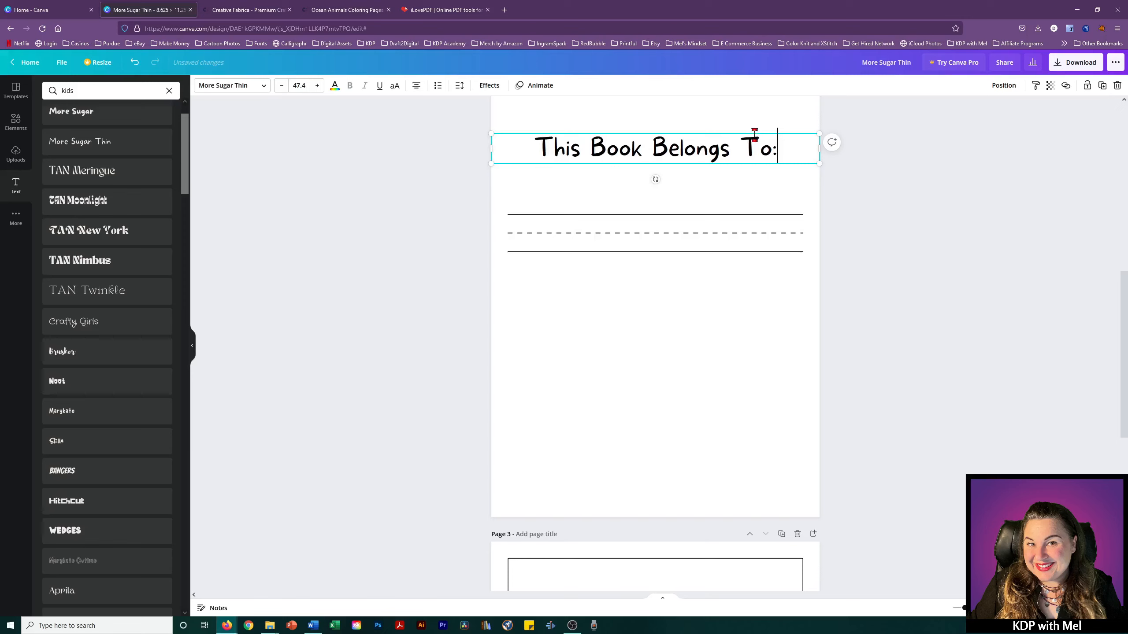
{"action": "left_click_drag", "start_coordinate": [754, 133], "coordinate": [753, 156]}
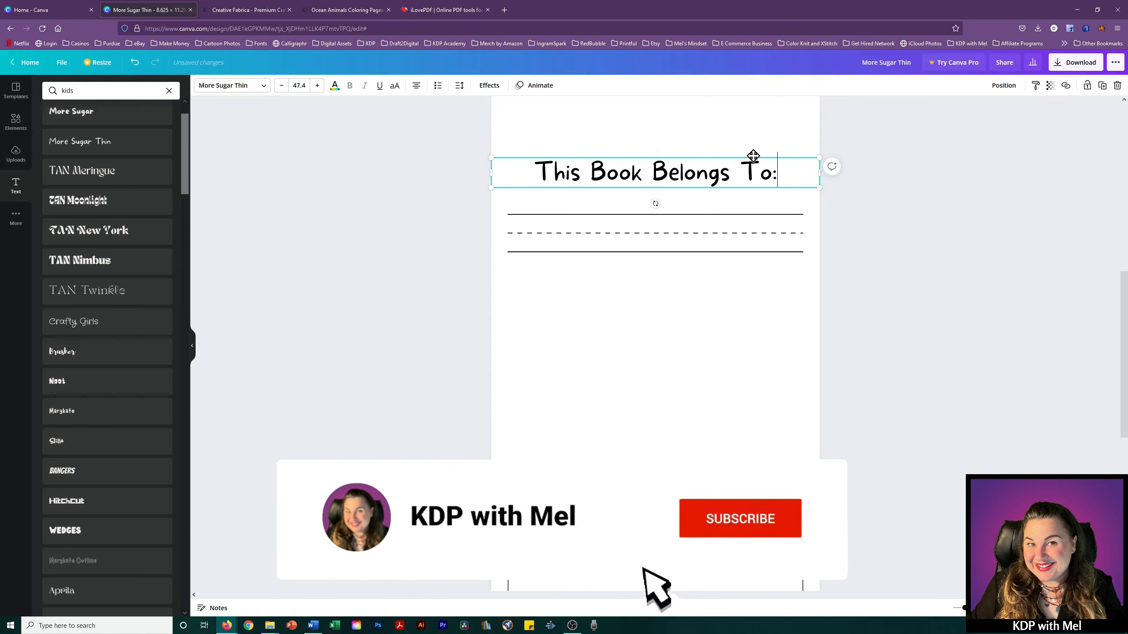
{"action": "left_click", "coordinate": [652, 194]}
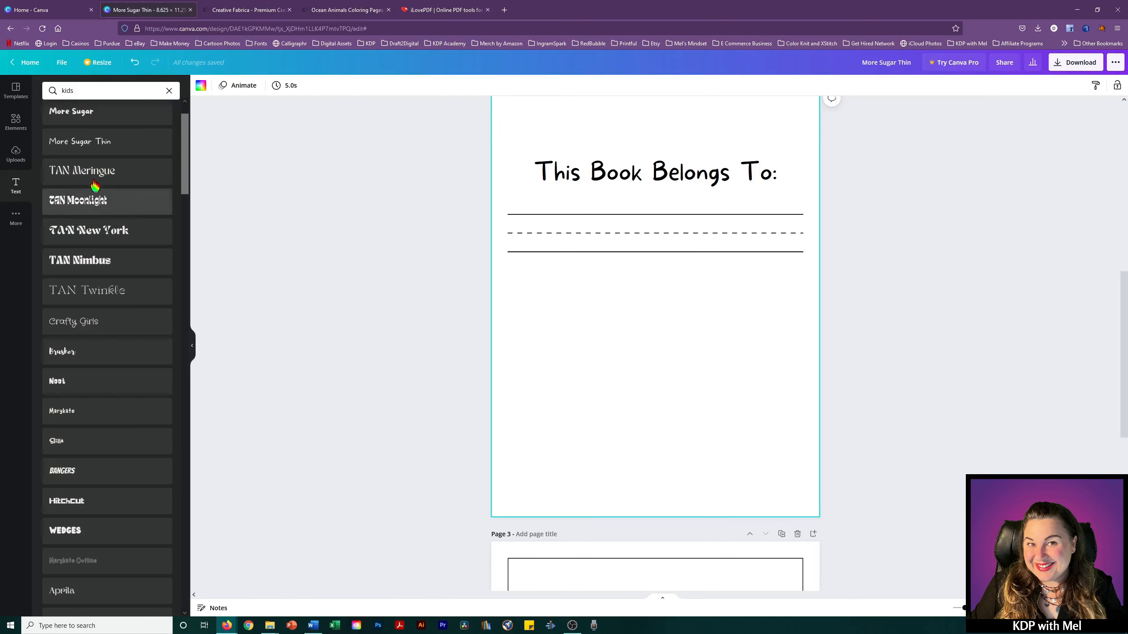
Step: Search the design elements for "jellyfish"
{"action": "left_click", "coordinate": [16, 126]}
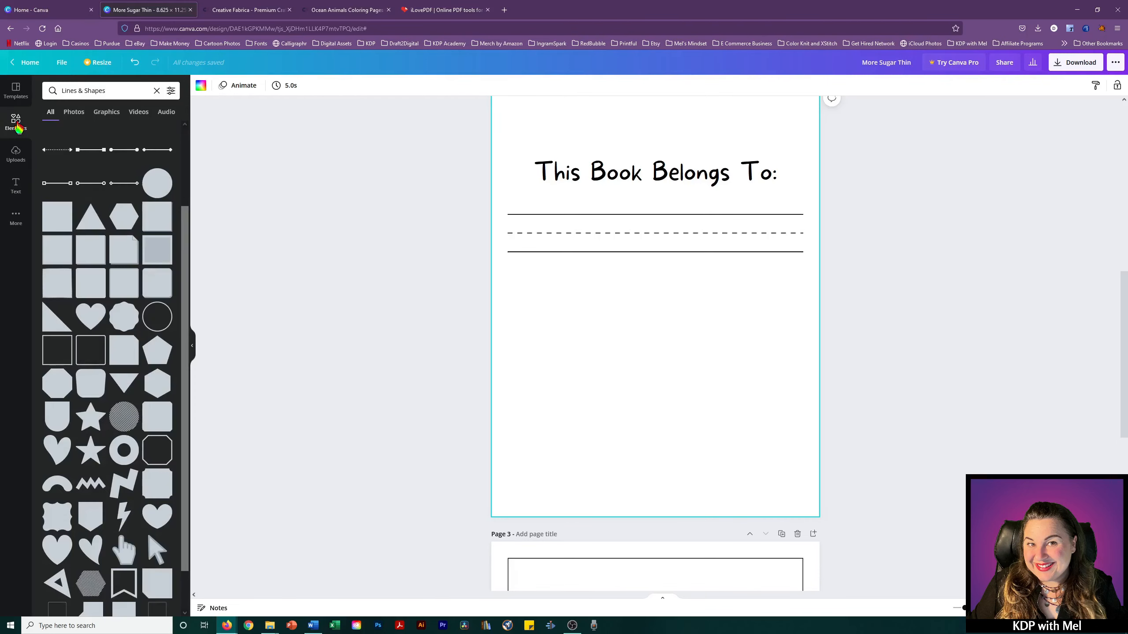
{"action": "left_click", "coordinate": [126, 90]}
{"action": "left_click_drag", "start_coordinate": [127, 90], "coordinate": [59, 91]}
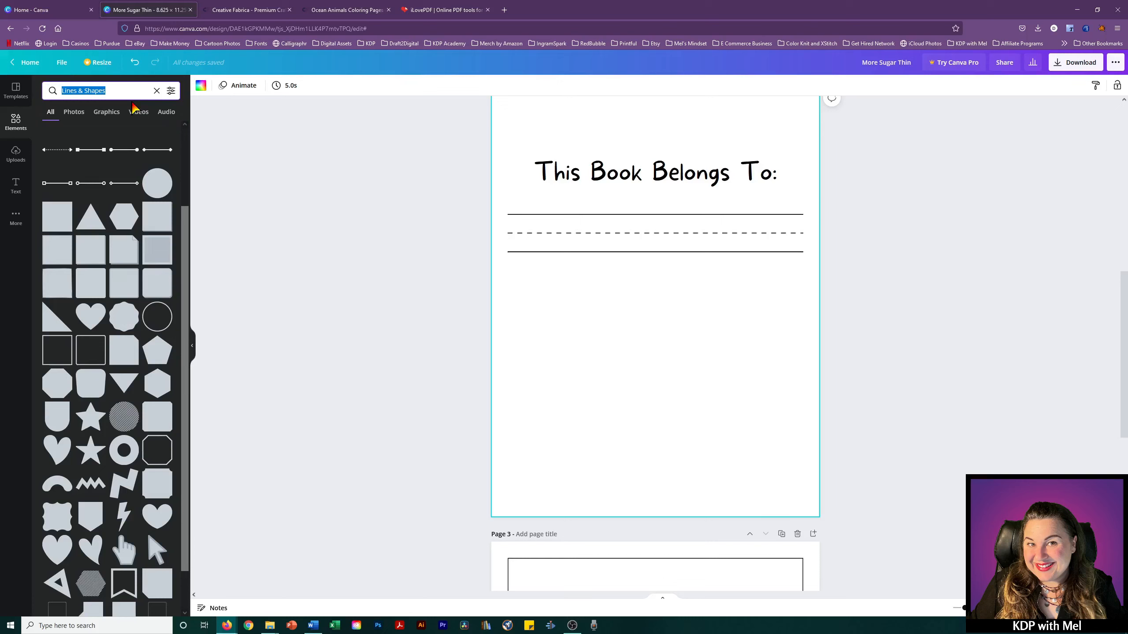
{"action": "type", "text": "jellyfish"}
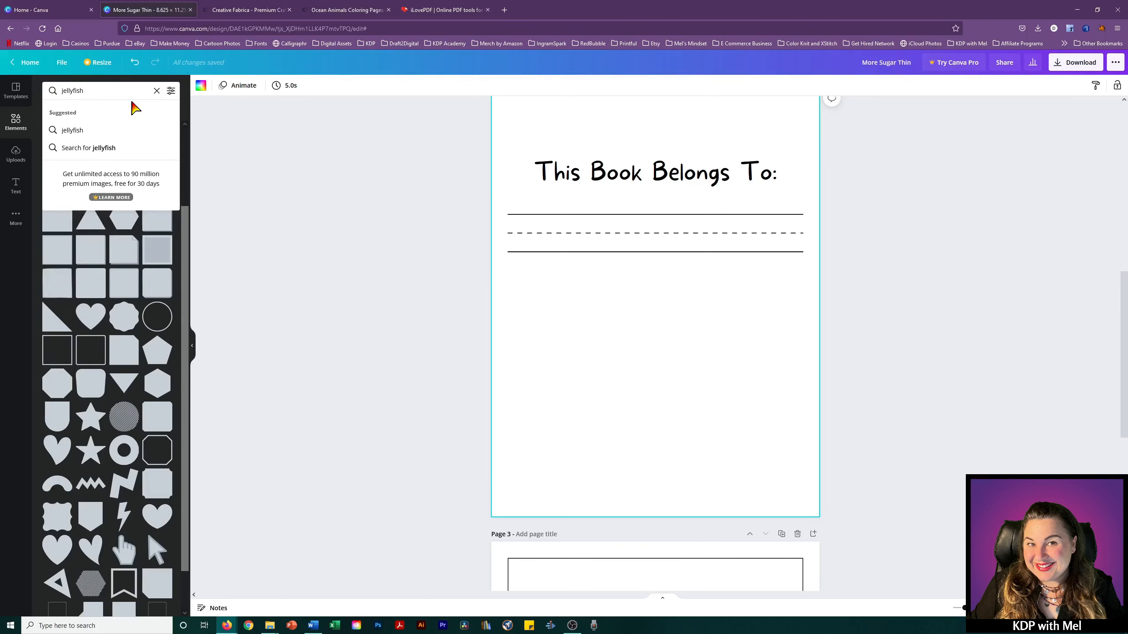
{"action": "key", "text": "Return"}
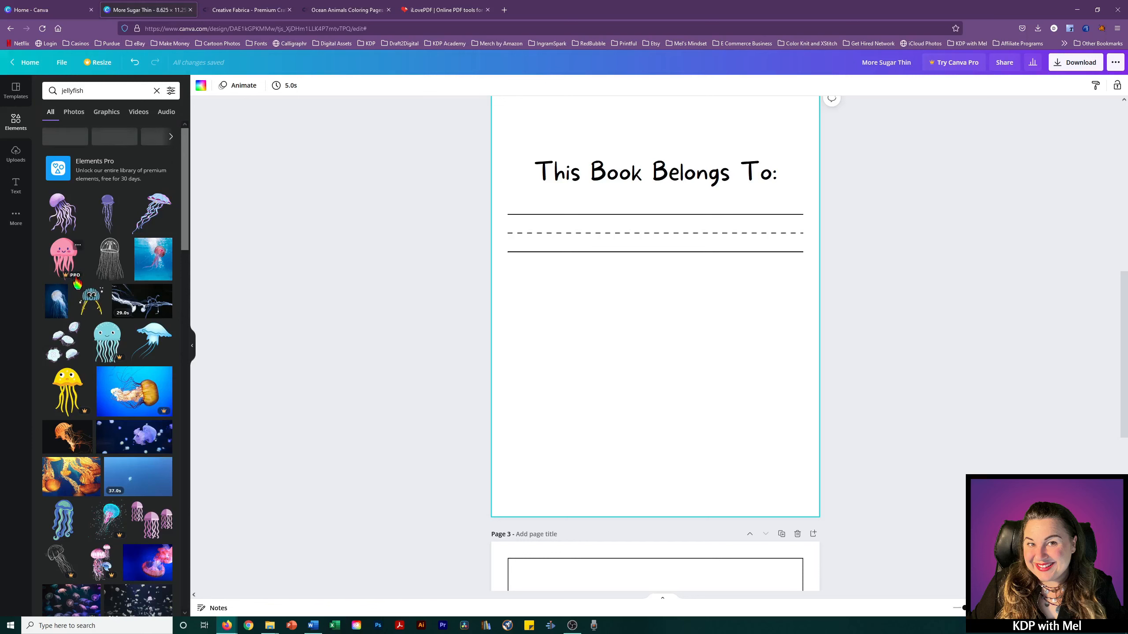
Step: Look through the jellyfish elements for an outline drawing suitable for colouring
{"action": "scroll", "coordinate": [126, 311], "scroll_direction": "down", "scroll_amount": 6}
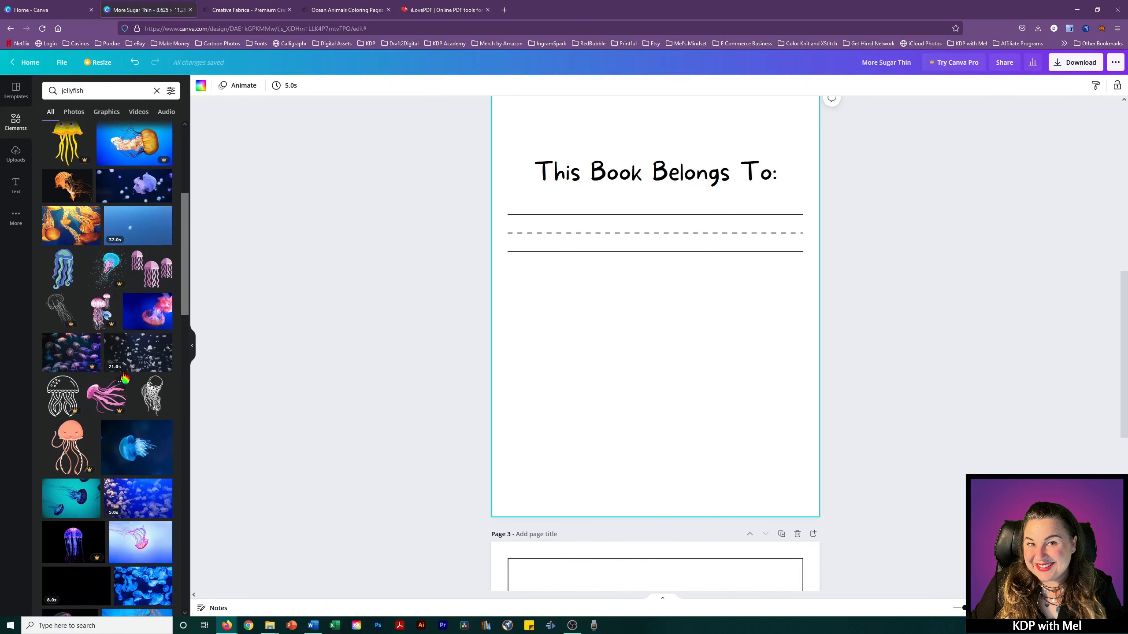
{"action": "scroll", "coordinate": [124, 376], "scroll_direction": "down", "scroll_amount": 5}
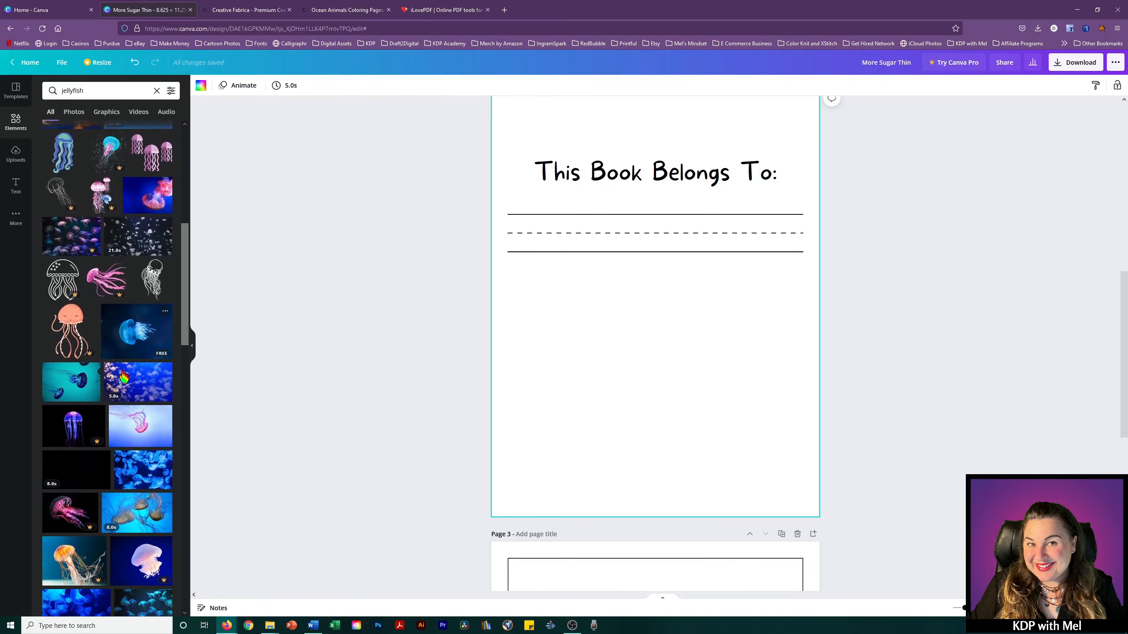
{"action": "scroll", "coordinate": [124, 377], "scroll_direction": "down", "scroll_amount": 7}
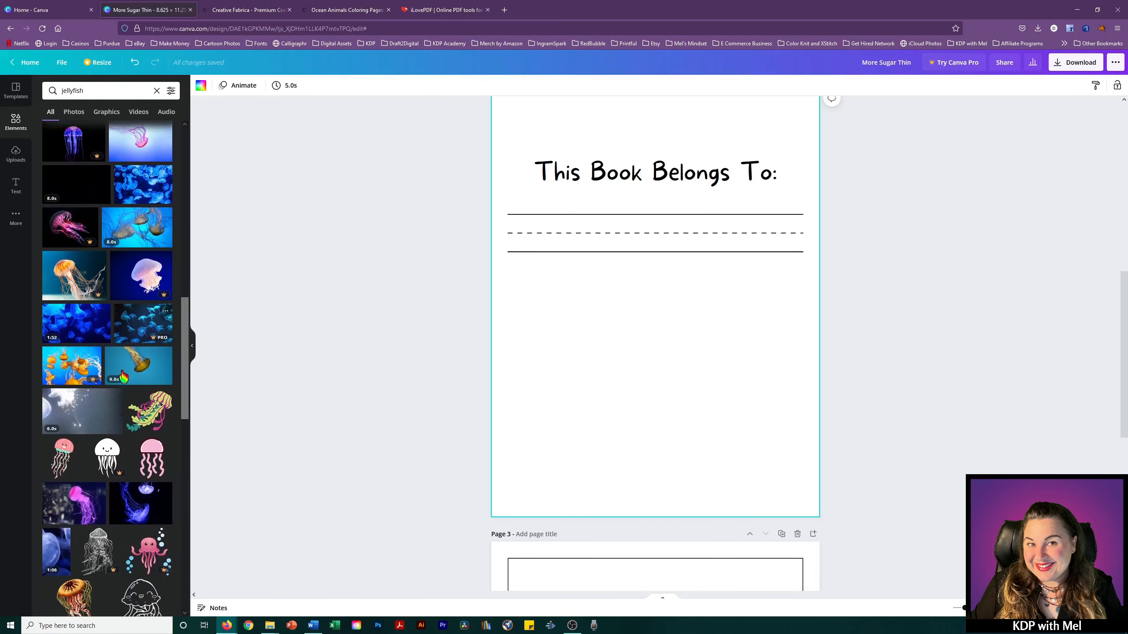
{"action": "scroll", "coordinate": [123, 377], "scroll_direction": "down", "scroll_amount": 1}
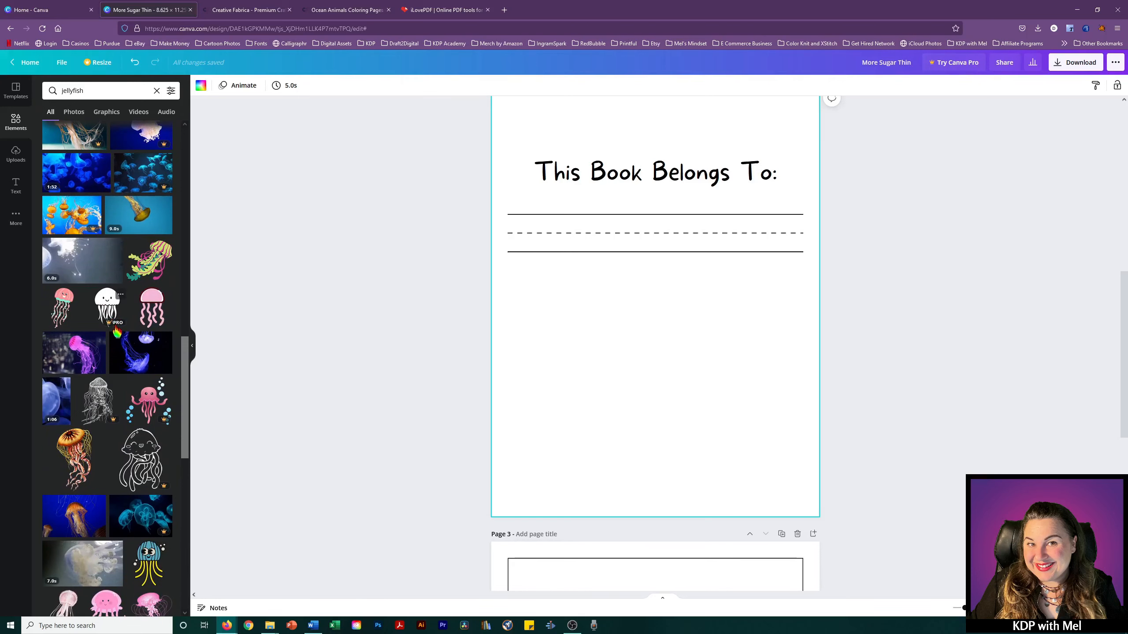
{"action": "scroll", "coordinate": [153, 458], "scroll_direction": "down", "scroll_amount": 10}
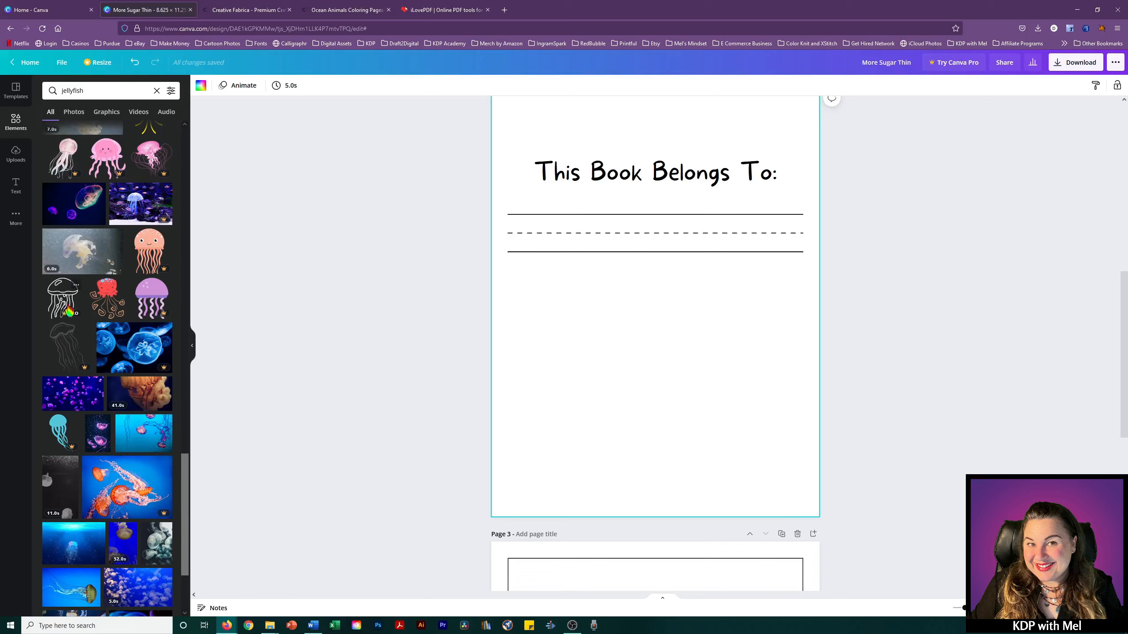
{"action": "scroll", "coordinate": [133, 397], "scroll_direction": "down", "scroll_amount": 2}
{"action": "scroll", "coordinate": [134, 397], "scroll_direction": "down", "scroll_amount": 10}
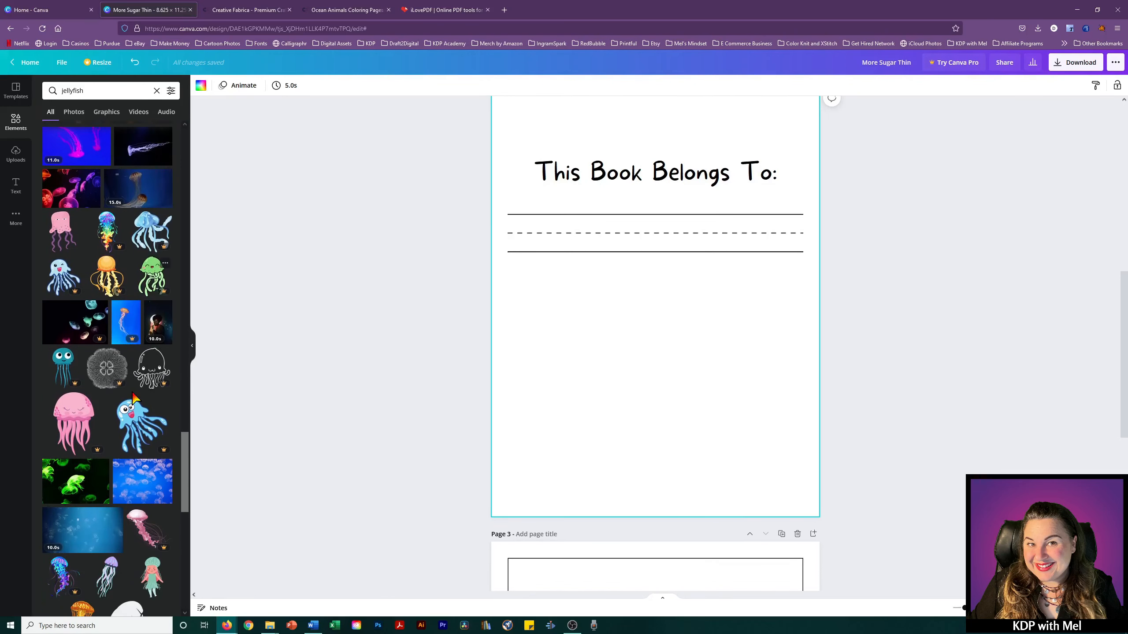
{"action": "scroll", "coordinate": [133, 397], "scroll_direction": "up", "scroll_amount": 20}
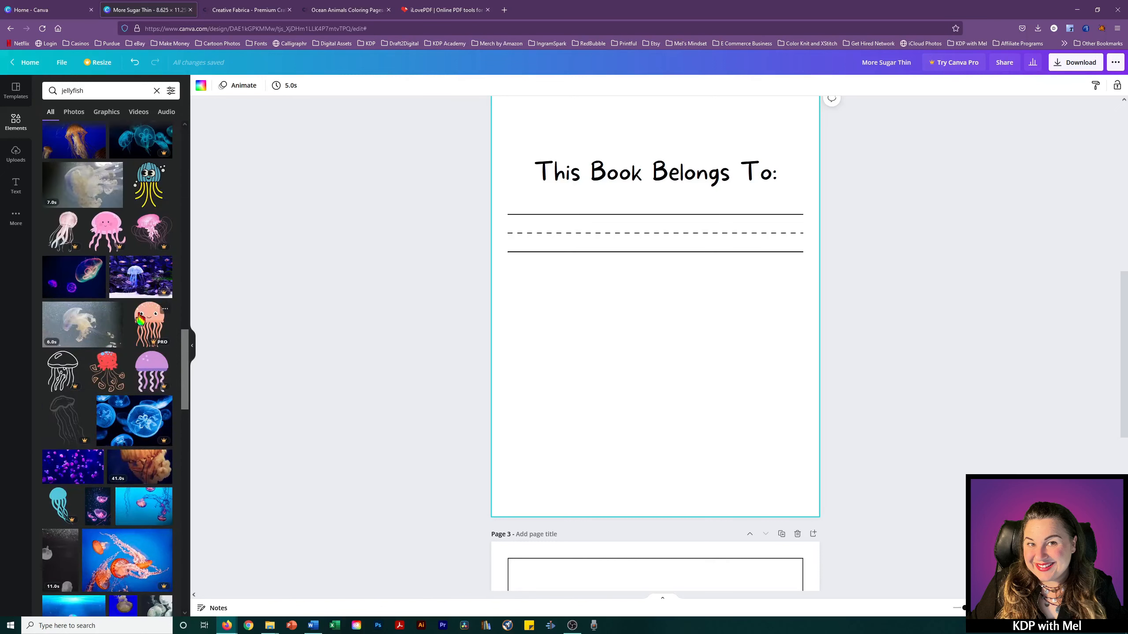
Step: Narrow the element search to "jellyfish coloring"
{"action": "left_click", "coordinate": [94, 90]}
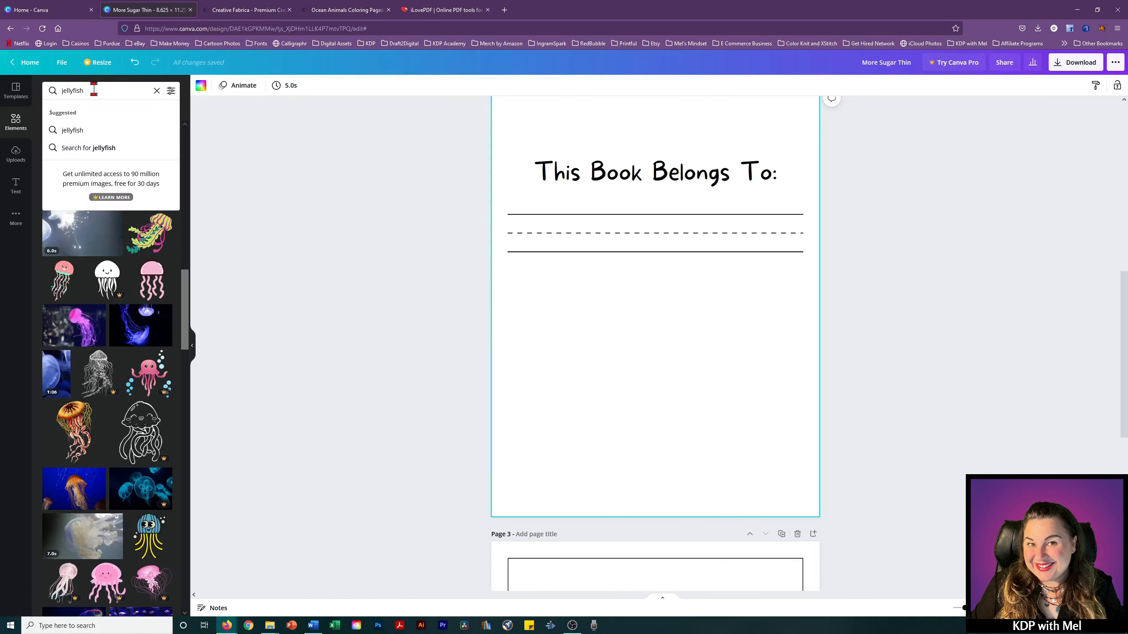
{"action": "type", "text": "coloring"}
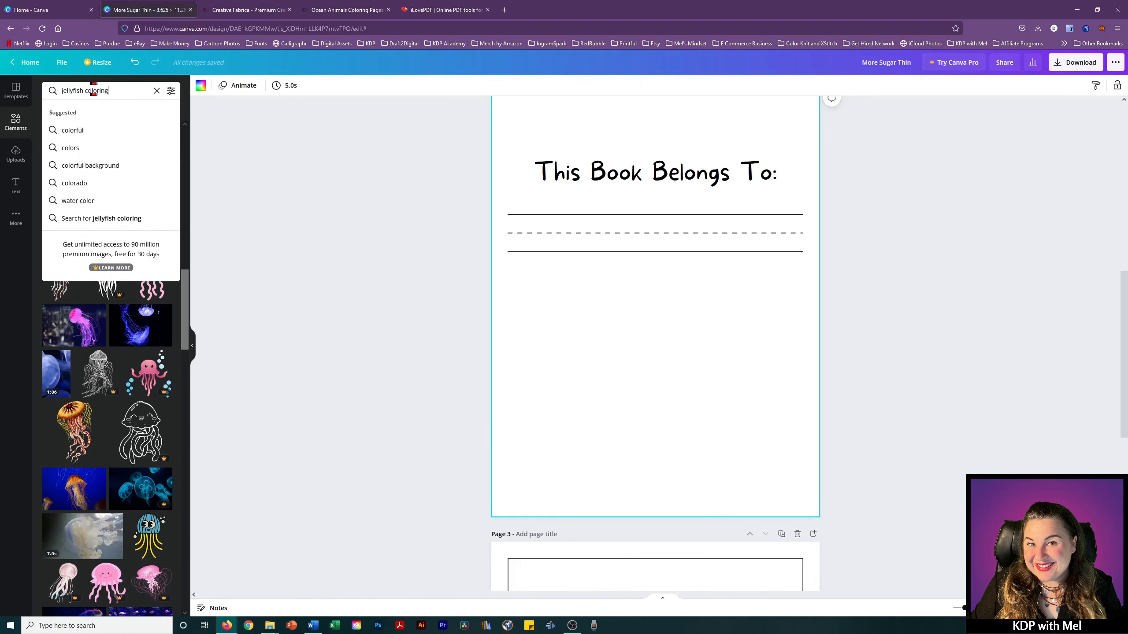
{"action": "key", "text": "Return"}
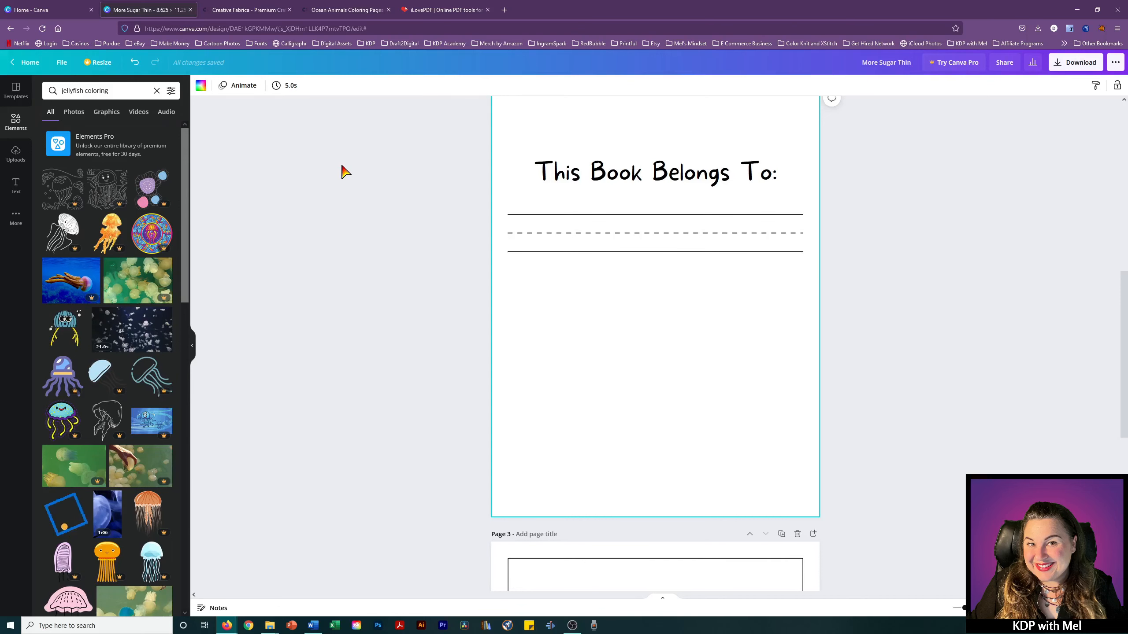
Step: Switch to the Creative Fabrica site and search it for "jellyfish"
{"action": "left_click", "coordinate": [269, 16]}
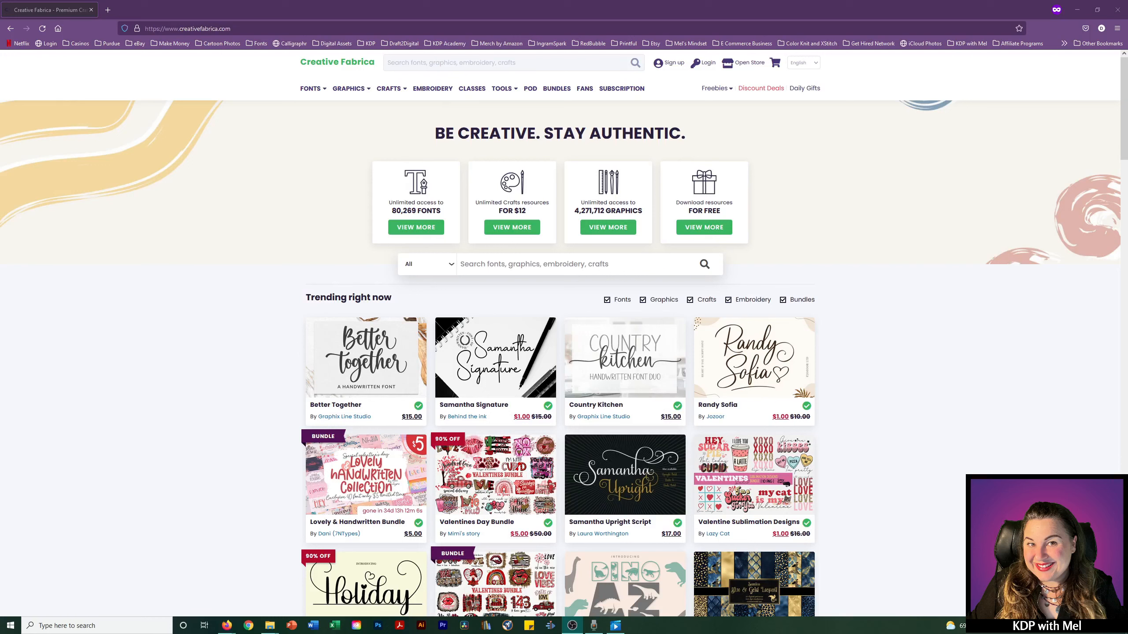
{"action": "left_click", "coordinate": [415, 62]}
{"action": "type", "text": "jel"}
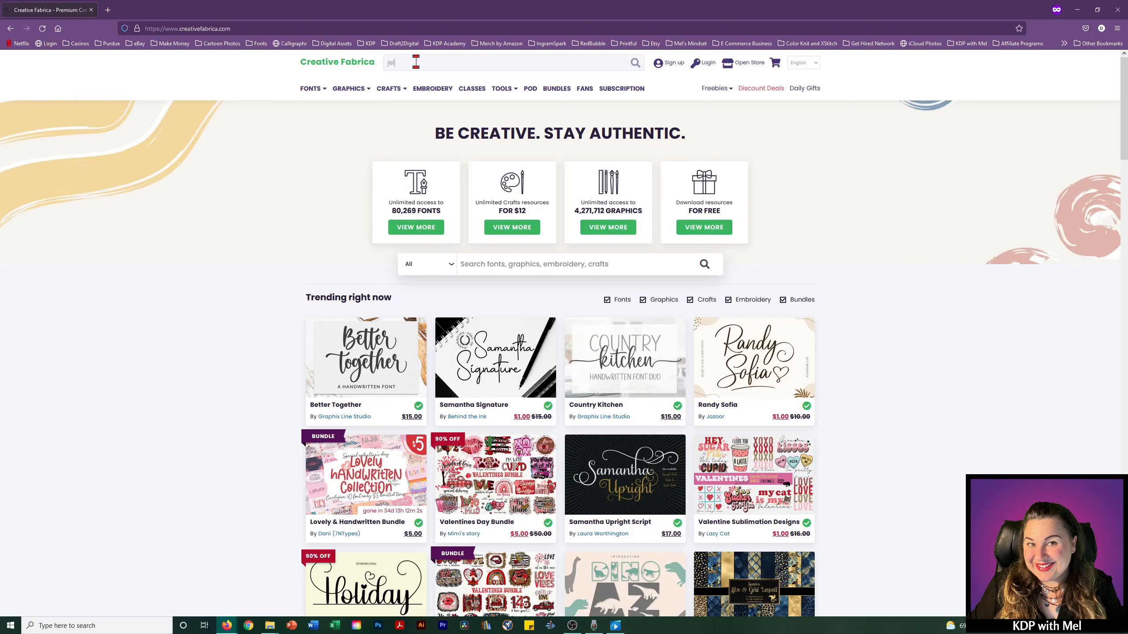
{"action": "type", "text": "lyfish"}
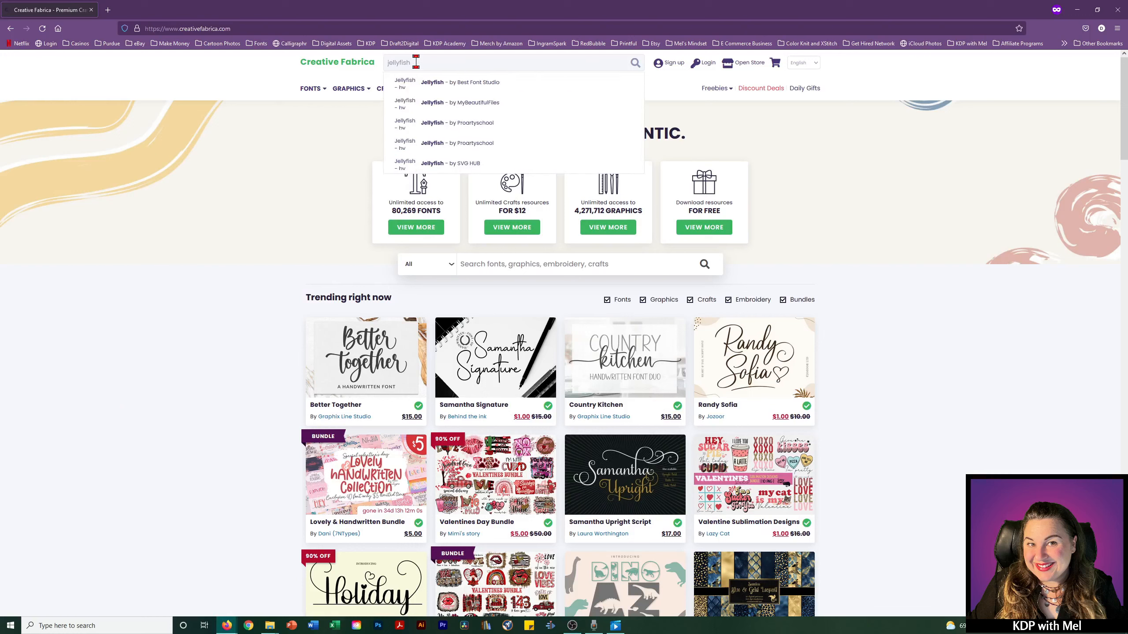
{"action": "key", "text": "Return"}
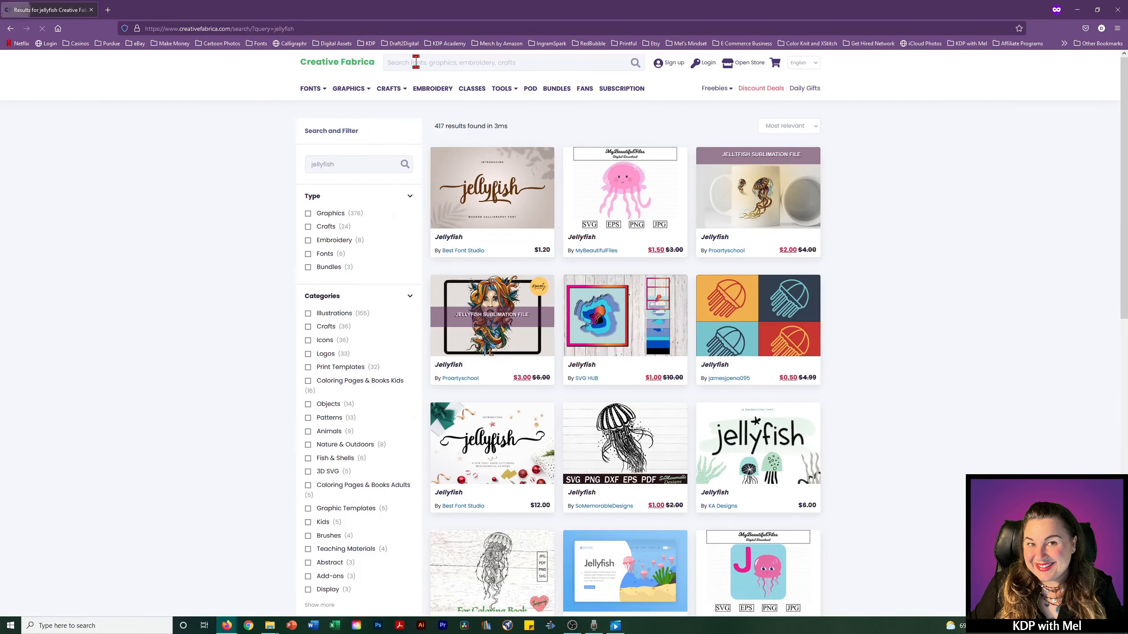
Step: Filter the jellyfish results to the Print On Demand special license and look through the offered designs
{"action": "scroll", "coordinate": [499, 351], "scroll_direction": "down", "scroll_amount": 2}
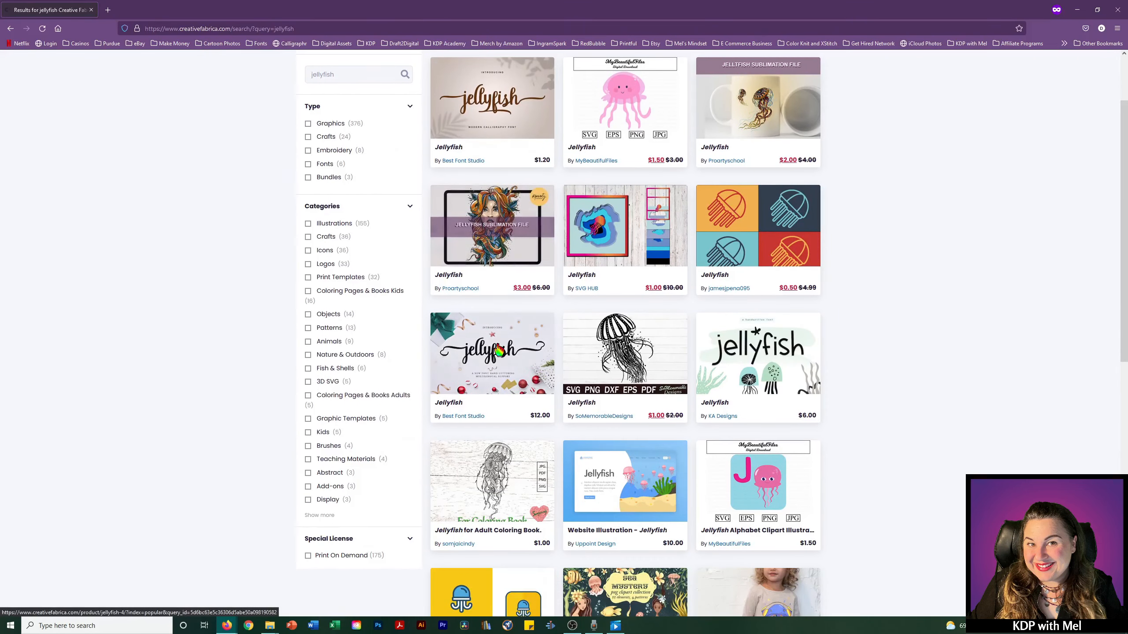
{"action": "left_click", "coordinate": [309, 556]}
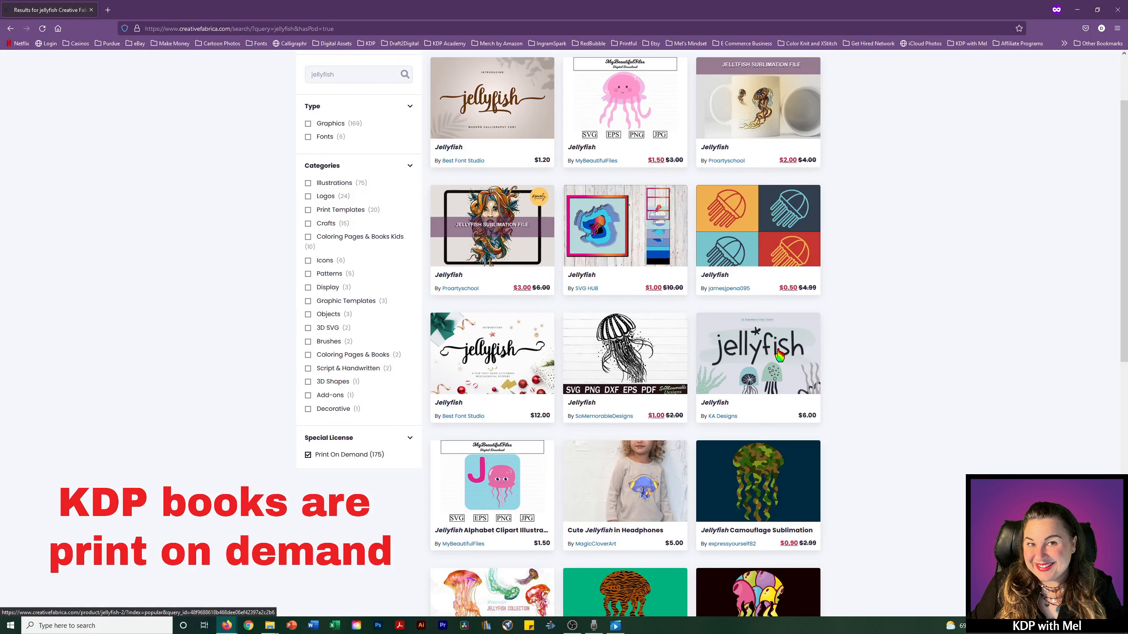
{"action": "scroll", "coordinate": [780, 355], "scroll_direction": "up", "scroll_amount": 3}
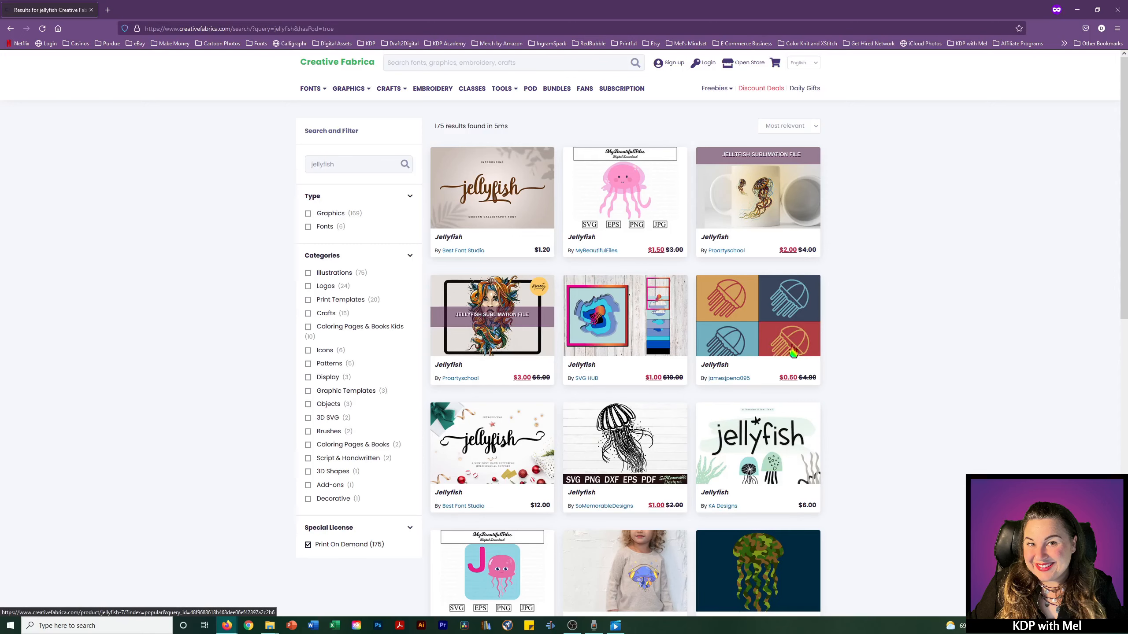
{"action": "scroll", "coordinate": [661, 325], "scroll_direction": "down", "scroll_amount": 3}
{"action": "scroll", "coordinate": [662, 325], "scroll_direction": "down", "scroll_amount": 7}
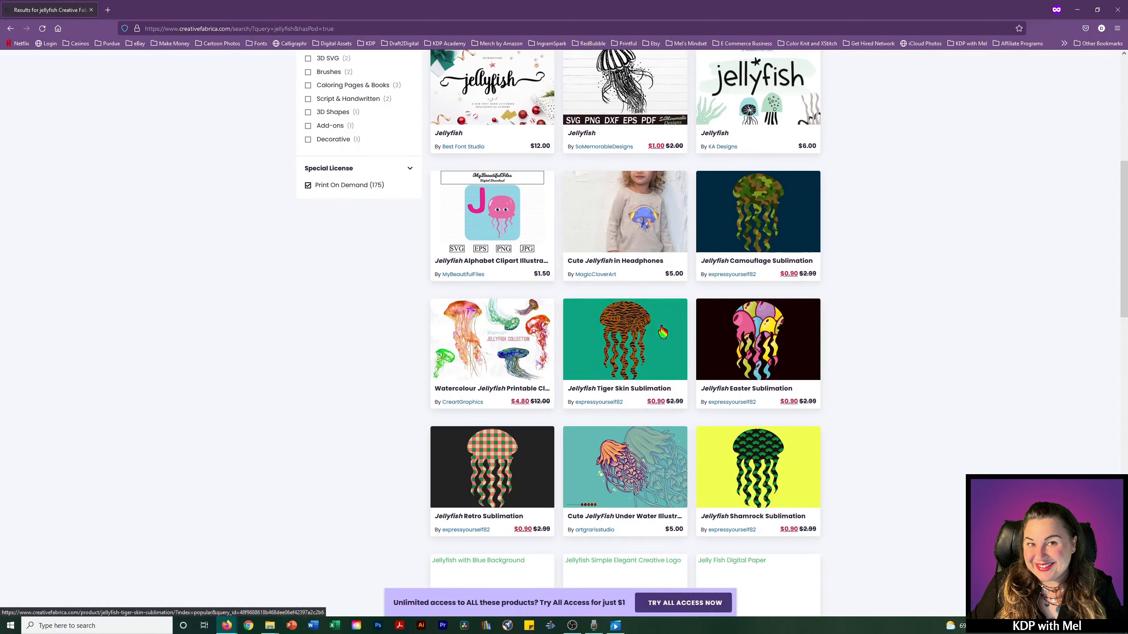
Step: Narrow the jellyfish results to the Coloring Pages & Books Kids category and review the colouring pages
{"action": "scroll", "coordinate": [661, 331], "scroll_direction": "up", "scroll_amount": 10}
{"action": "left_click", "coordinate": [346, 331]}
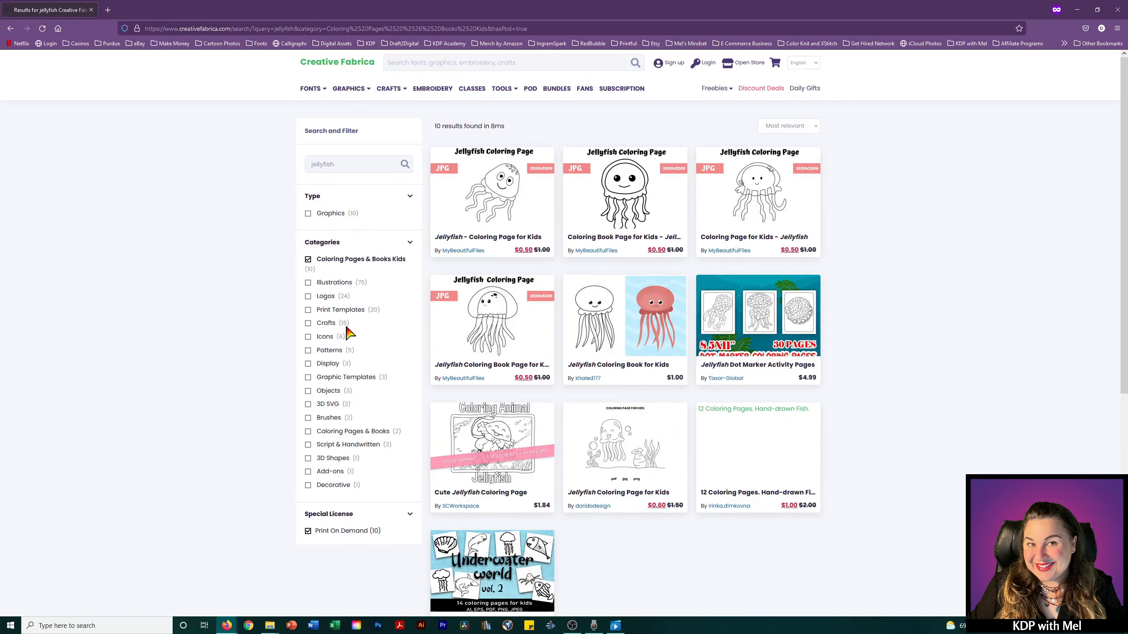
{"action": "scroll", "coordinate": [709, 339], "scroll_direction": "down", "scroll_amount": 1}
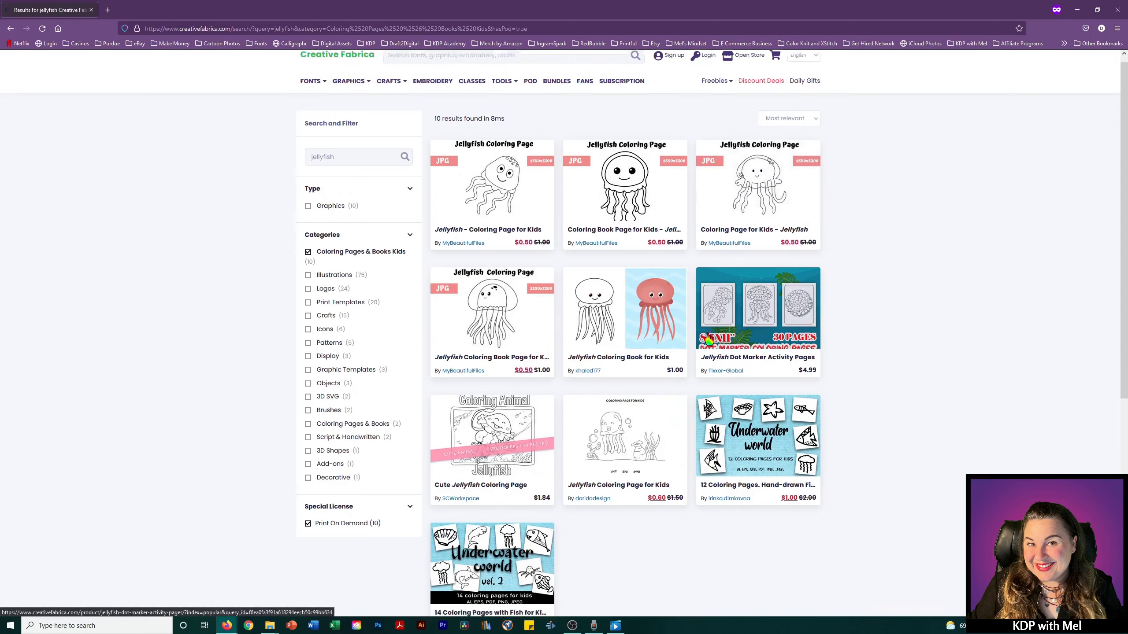
{"action": "scroll", "coordinate": [710, 339], "scroll_direction": "down", "scroll_amount": 3}
{"action": "scroll", "coordinate": [709, 340], "scroll_direction": "up", "scroll_amount": 3}
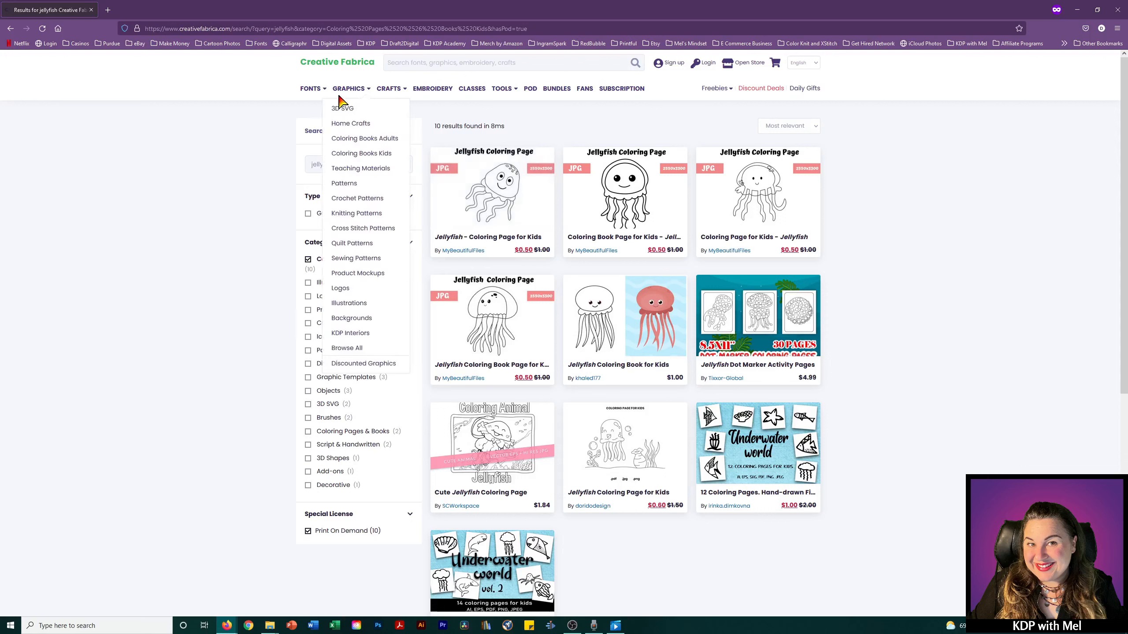
Step: Open Creative Fabrica's discounted graphics and look through the reduced-price bundles
{"action": "mouse_move", "coordinate": [345, 94]}
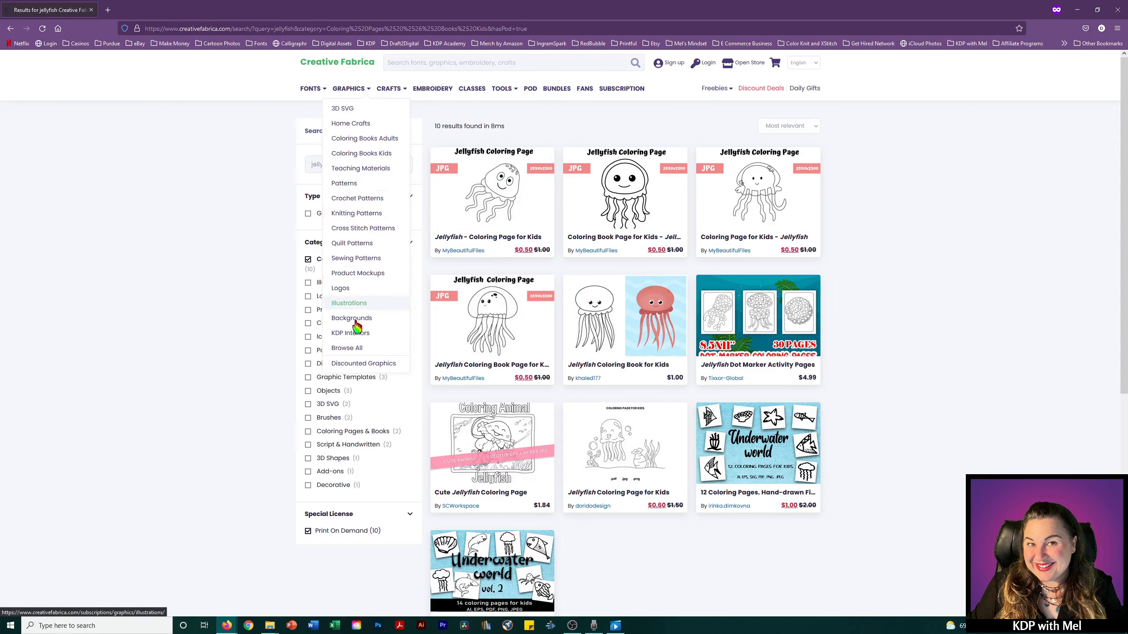
{"action": "left_click", "coordinate": [363, 364]}
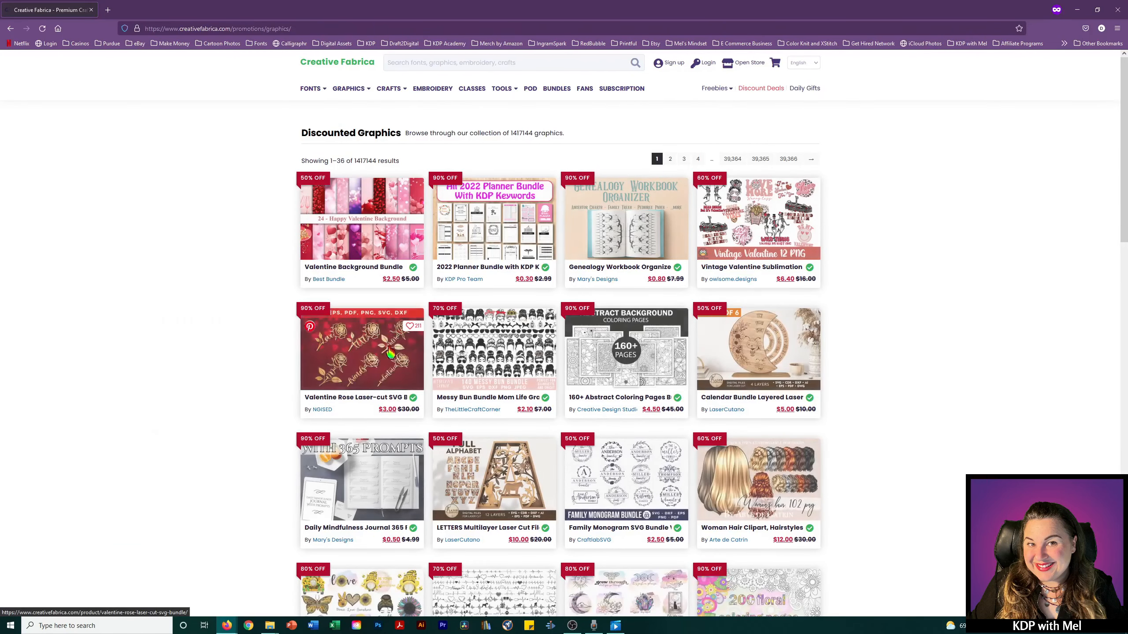
{"action": "scroll", "coordinate": [390, 353], "scroll_direction": "down", "scroll_amount": 5}
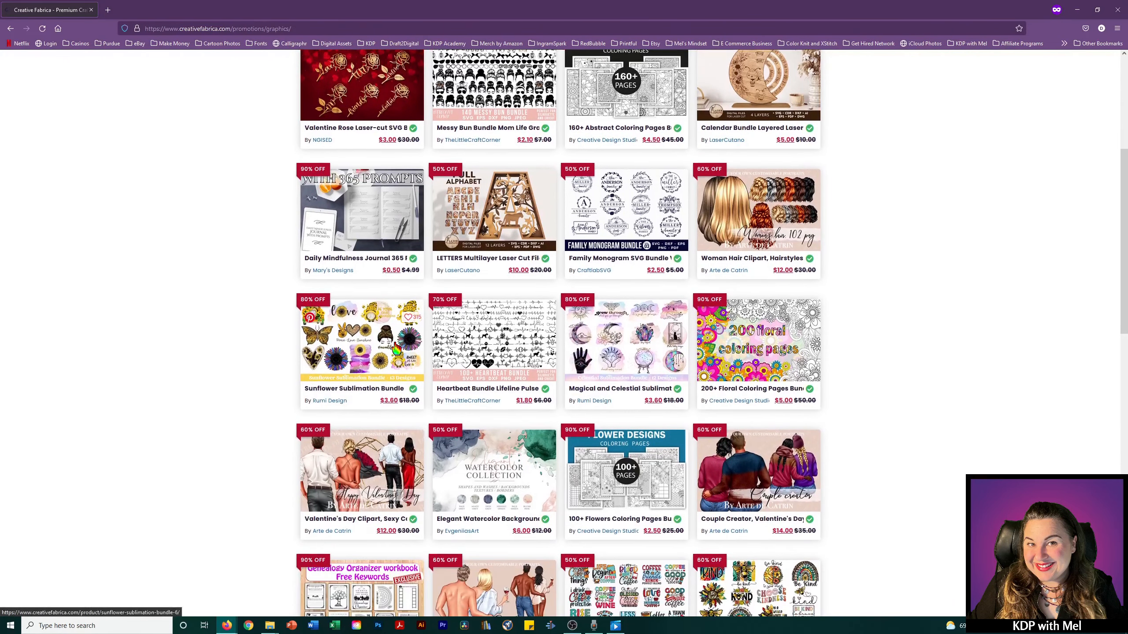
{"action": "scroll", "coordinate": [397, 348], "scroll_direction": "up", "scroll_amount": 5}
Step: Open the free graphics page and sort the freebies by newest
{"action": "mouse_move", "coordinate": [715, 89]}
{"action": "left_click", "coordinate": [710, 156]}
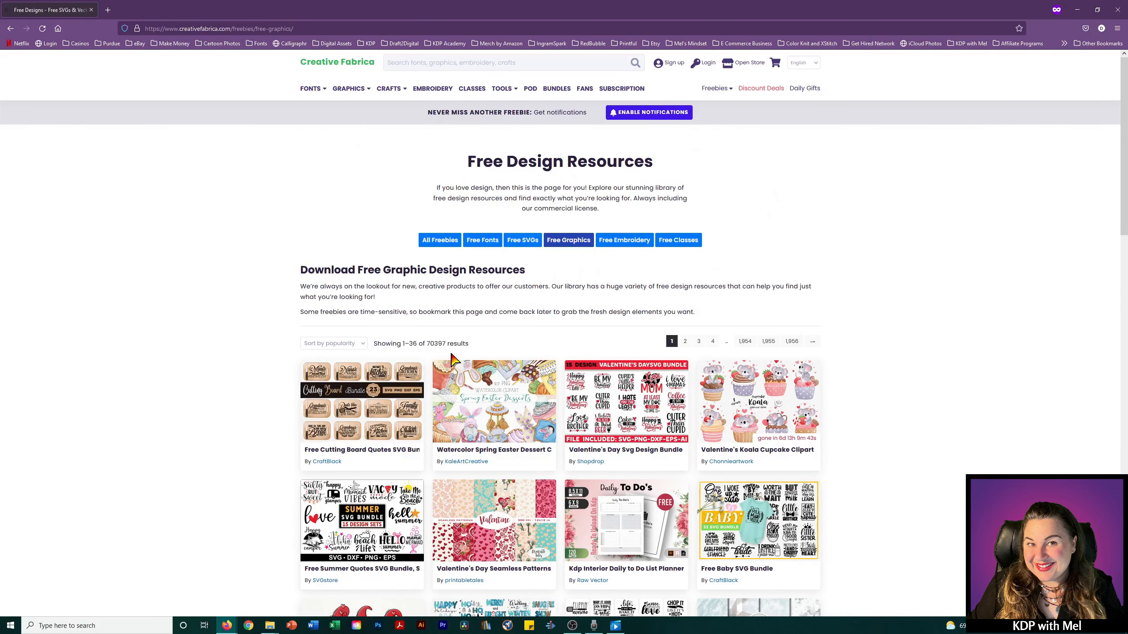
{"action": "left_click", "coordinate": [336, 345]}
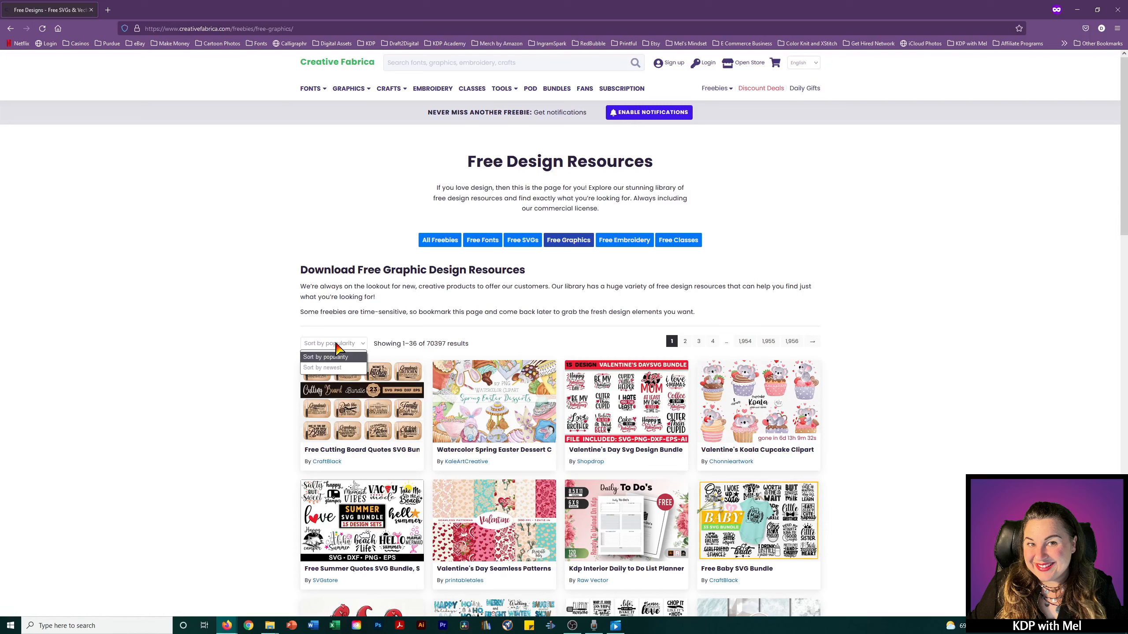
{"action": "left_click", "coordinate": [338, 369]}
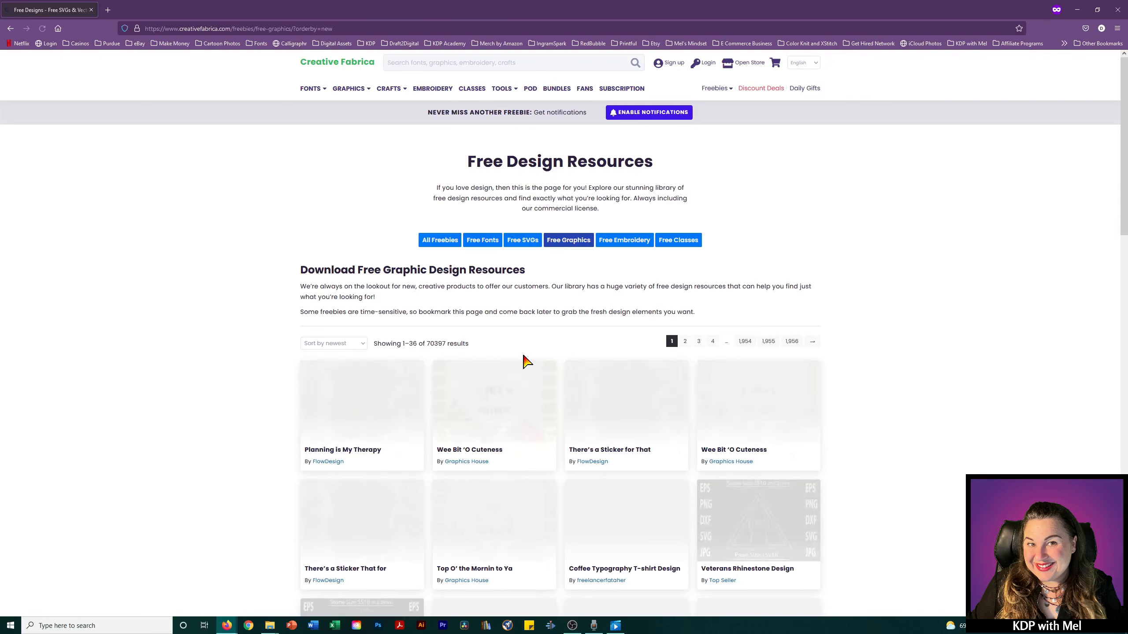
Step: Search the graphics section for "jellyfish" and expand the full list of result categories
{"action": "left_click", "coordinate": [348, 89]}
{"action": "left_click", "coordinate": [511, 226]}
{"action": "type", "text": "jellyfish"}
{"action": "key", "text": "Return"}
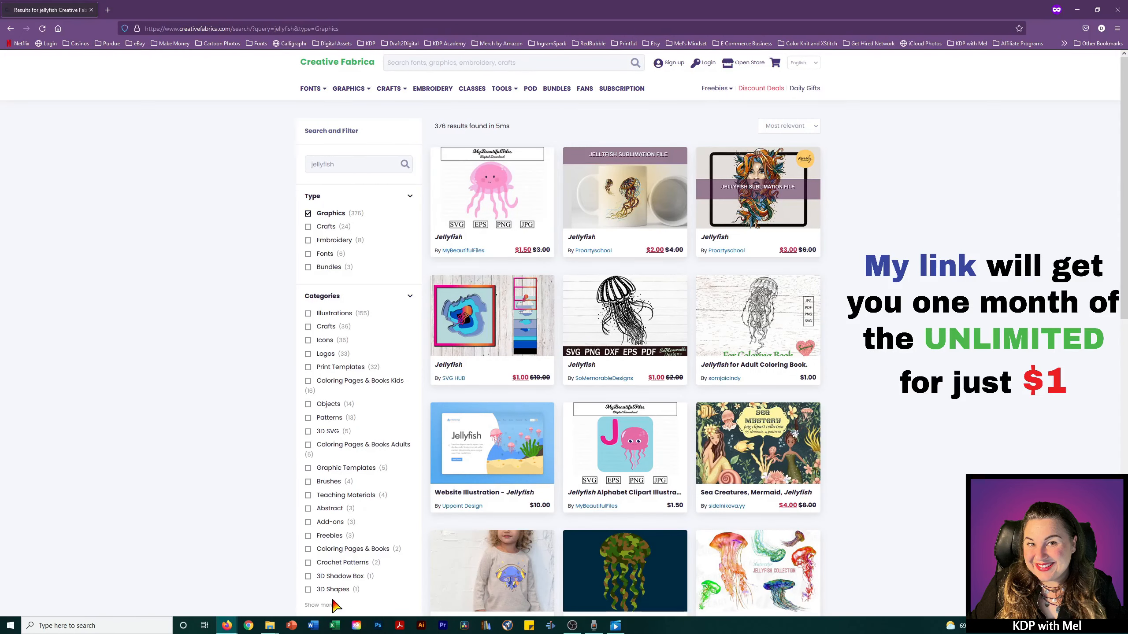
{"action": "left_click", "coordinate": [331, 604]}
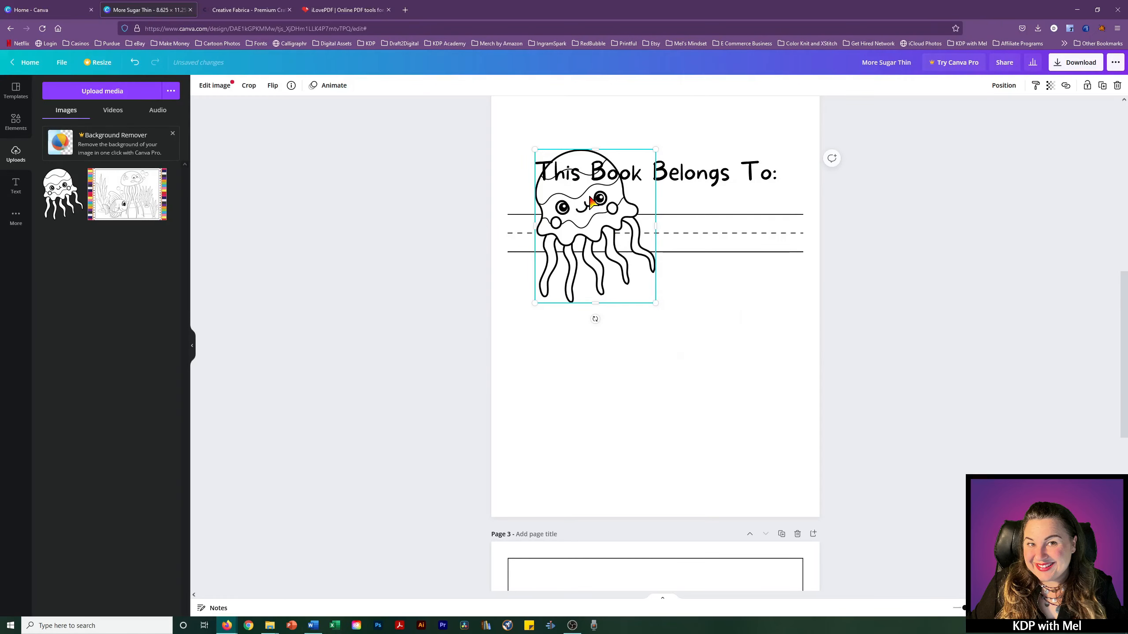
Step: Move the jellyfish drawing below the handwriting lines and check the folder of under-the-sea PNG images
{"action": "left_click_drag", "start_coordinate": [581, 214], "coordinate": [587, 324]}
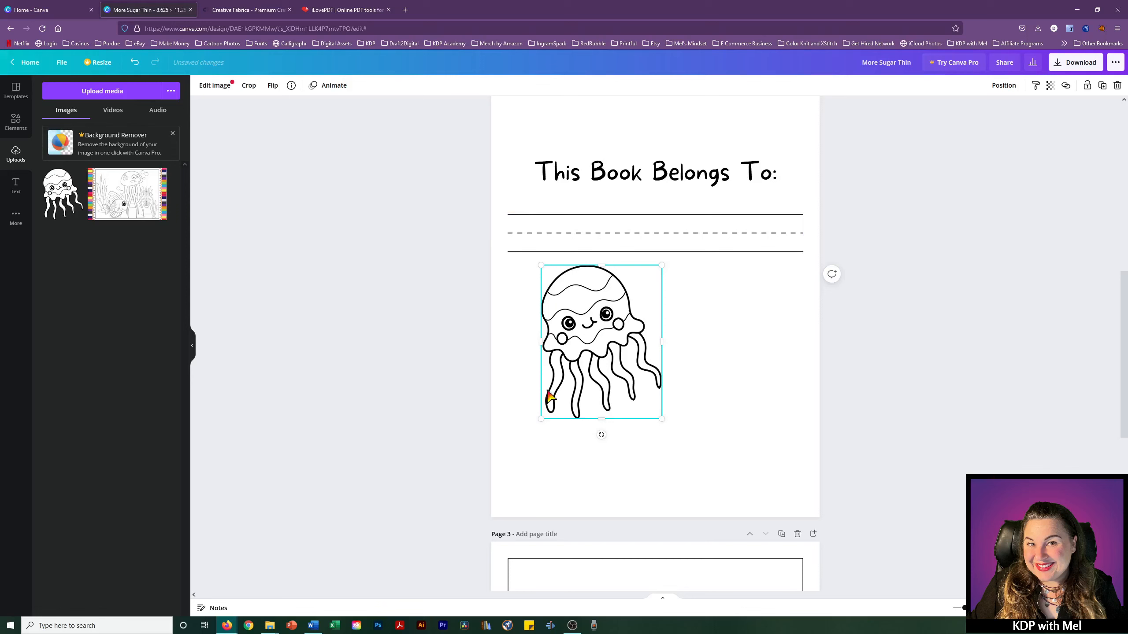
{"action": "mouse_move", "coordinate": [270, 626]}
{"action": "left_click", "coordinate": [314, 587]}
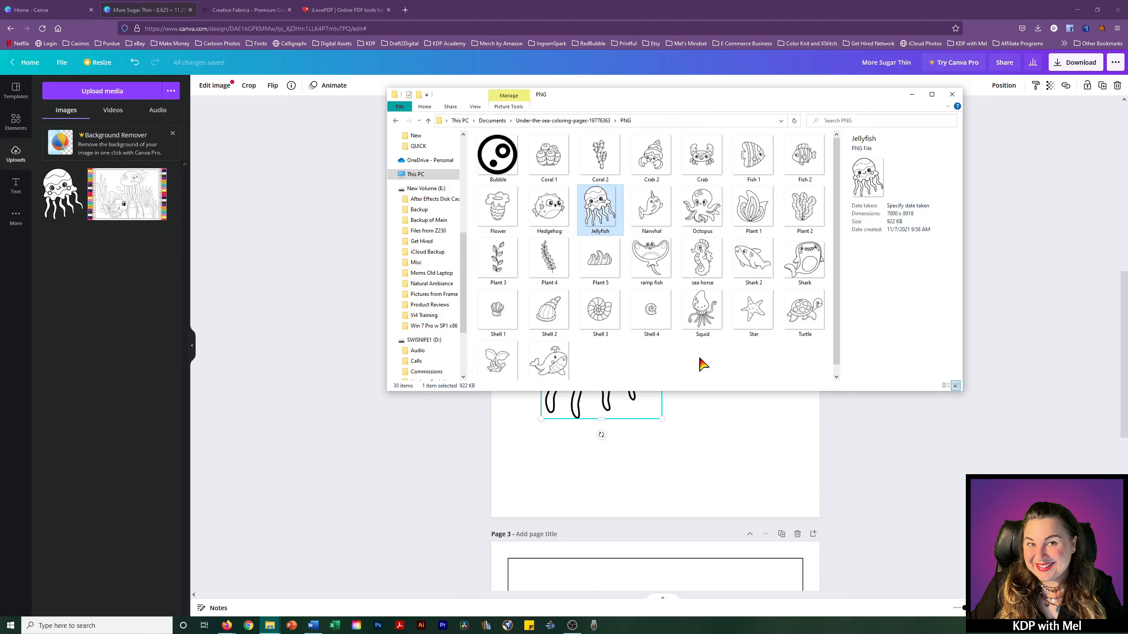
{"action": "left_click", "coordinate": [678, 400]}
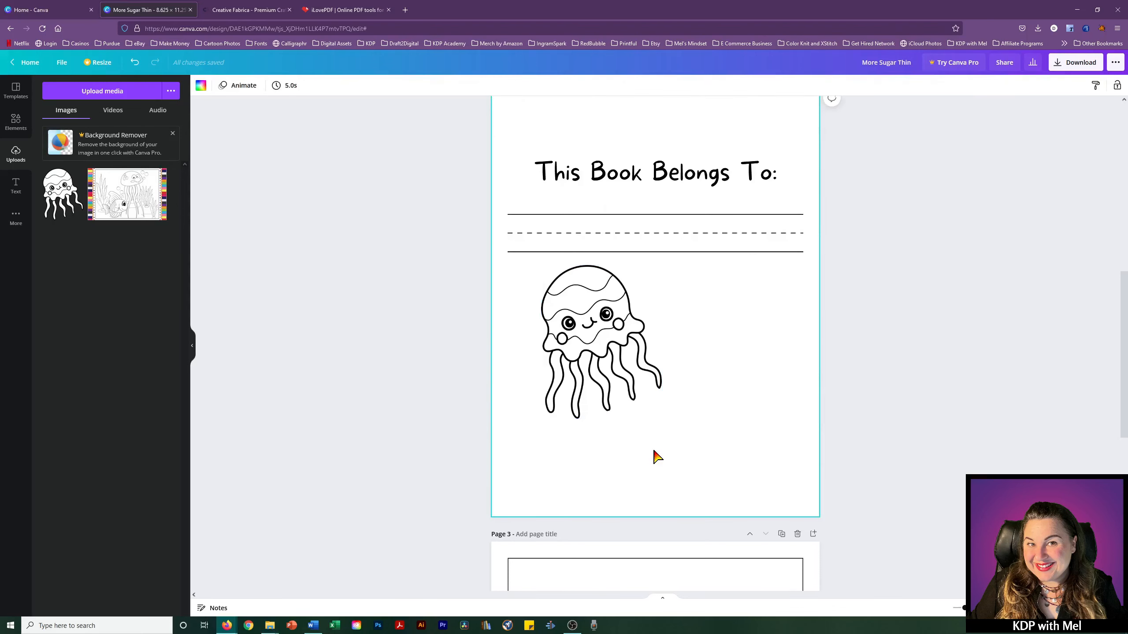
Step: Search Canva's elements for "wavy line"
{"action": "left_click", "coordinate": [25, 125]}
{"action": "left_click", "coordinate": [93, 90]}
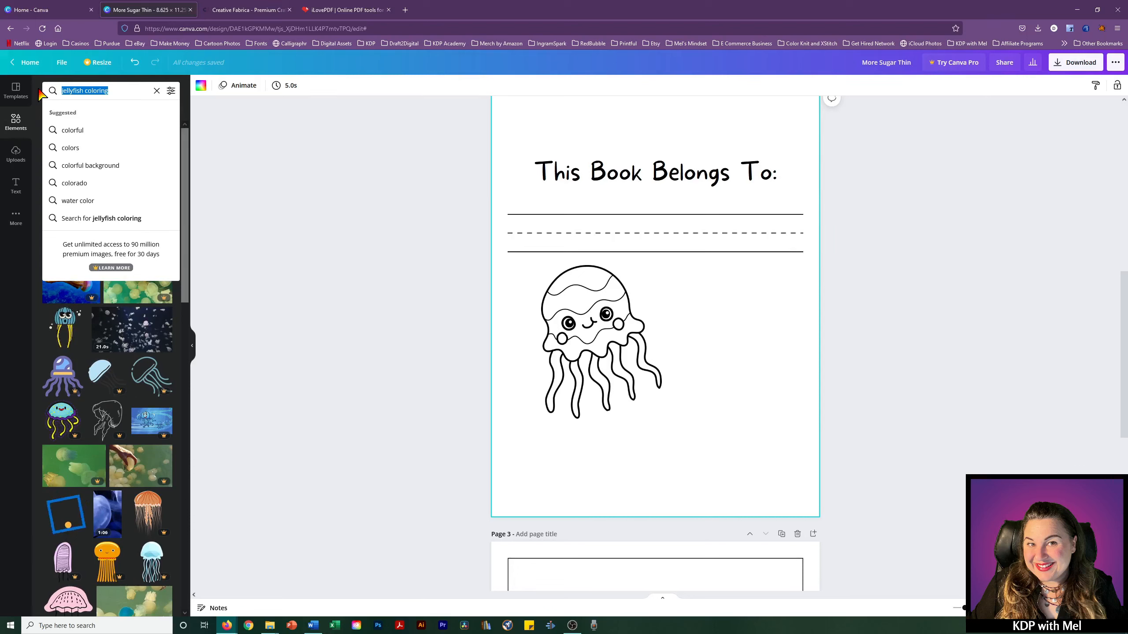
{"action": "type", "text": "wa"}
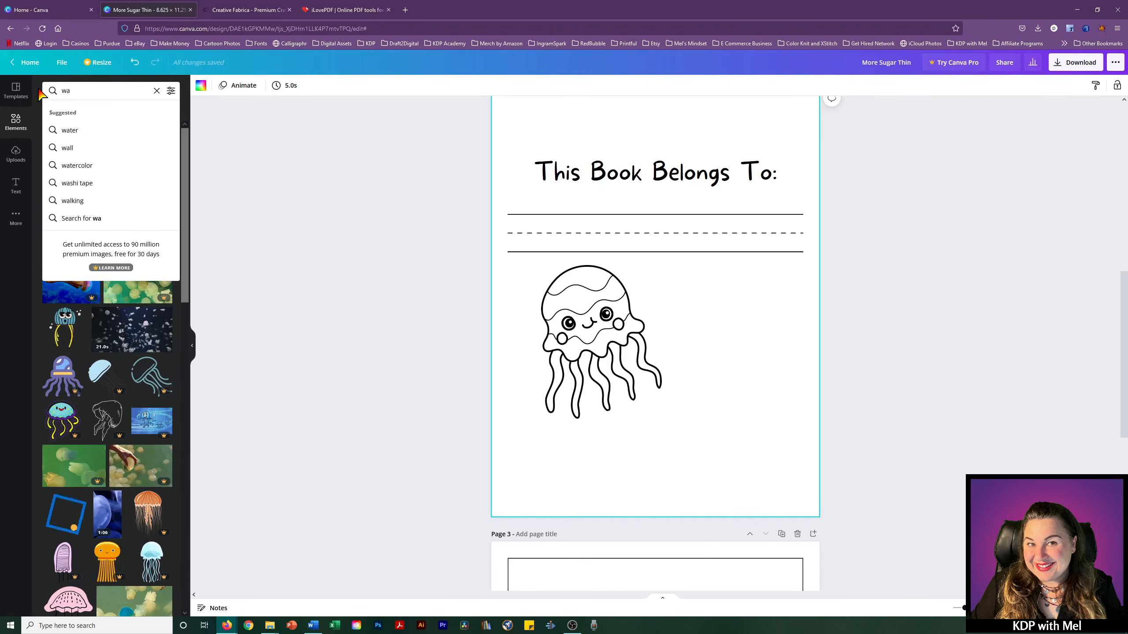
{"action": "type", "text": "vy l"}
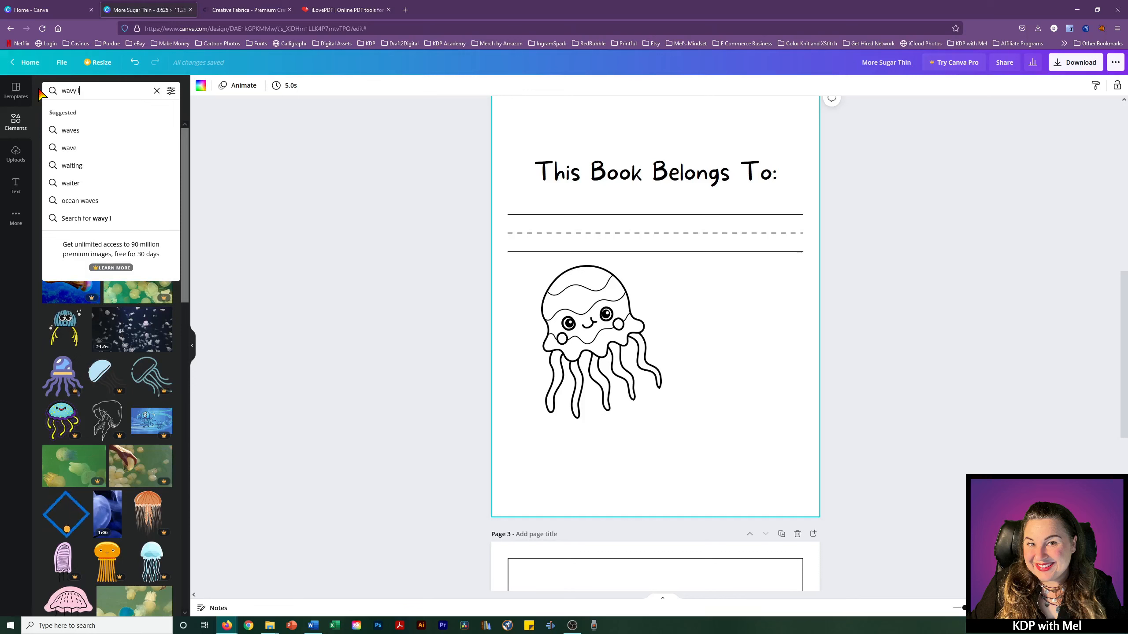
{"action": "type", "text": "ine"}
{"action": "key", "text": "Return"}
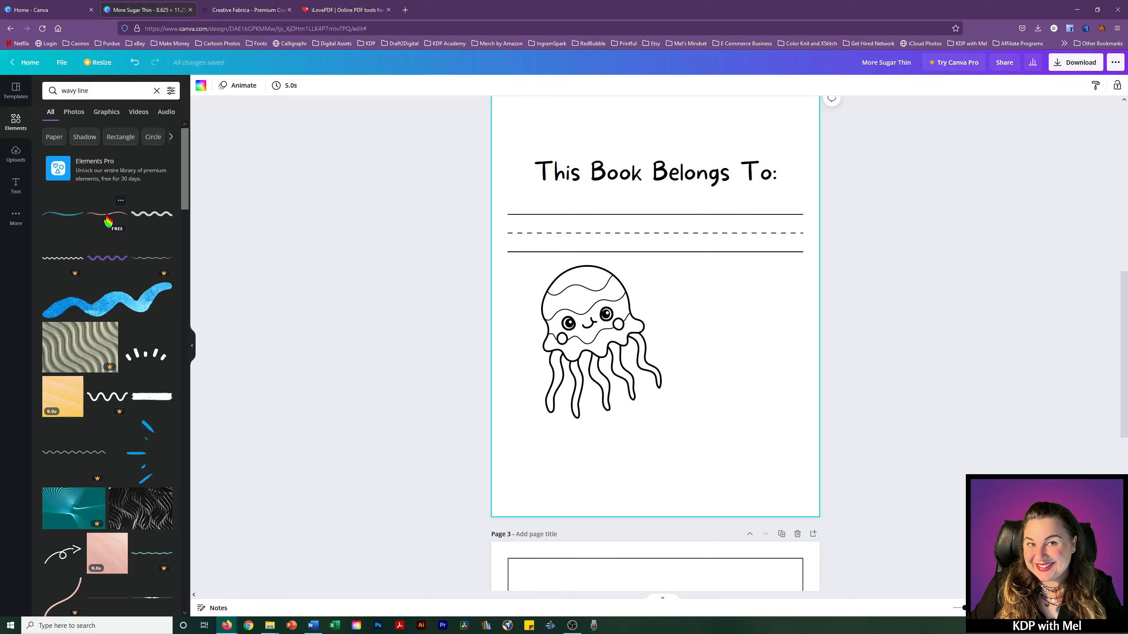
Step: Place the free pink wavy line across the bottom of the page, fit it to the page width and recolour it black
{"action": "mouse_move", "coordinate": [104, 224]}
{"action": "left_mouse_down"}
{"action": "mouse_move", "coordinate": [713, 305]}
{"action": "mouse_move", "coordinate": [684, 311]}
{"action": "mouse_move", "coordinate": [634, 474]}
{"action": "mouse_move", "coordinate": [597, 463]}
{"action": "mouse_move", "coordinate": [815, 464]}
{"action": "left_mouse_up"}
{"action": "left_click_drag", "start_coordinate": [508, 478], "coordinate": [501, 481]}
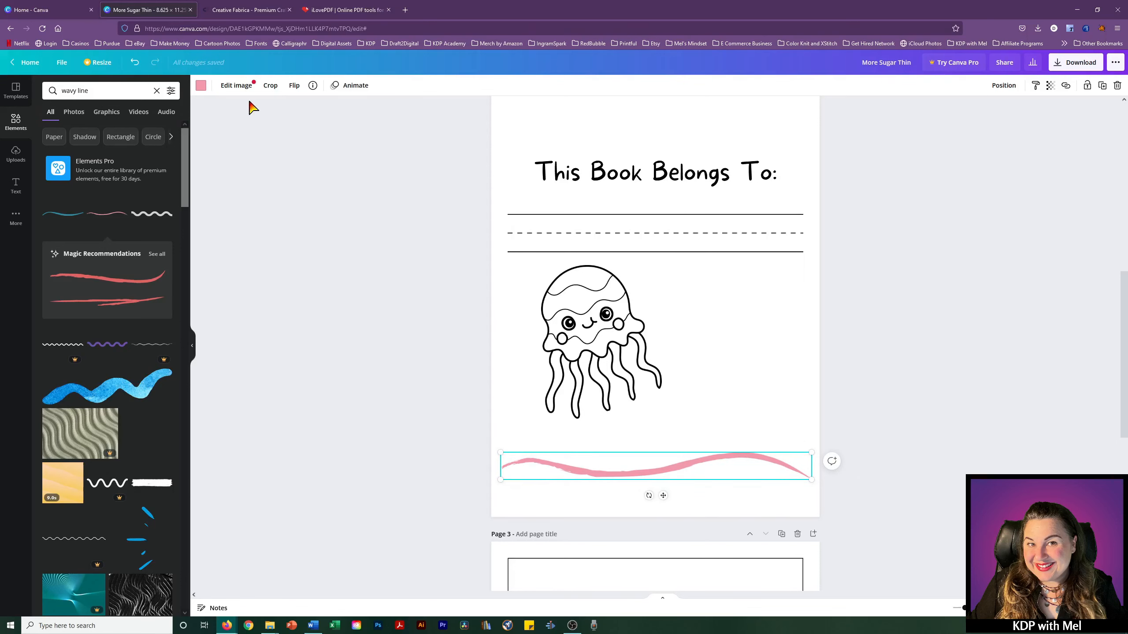
{"action": "left_click", "coordinate": [201, 85]}
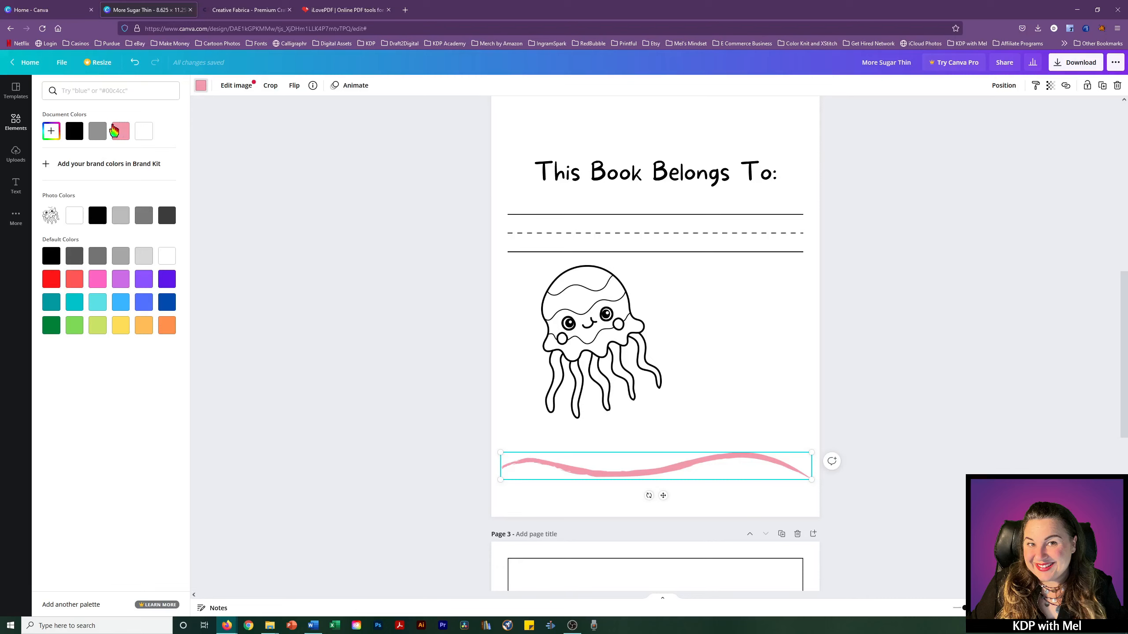
{"action": "left_click", "coordinate": [97, 138]}
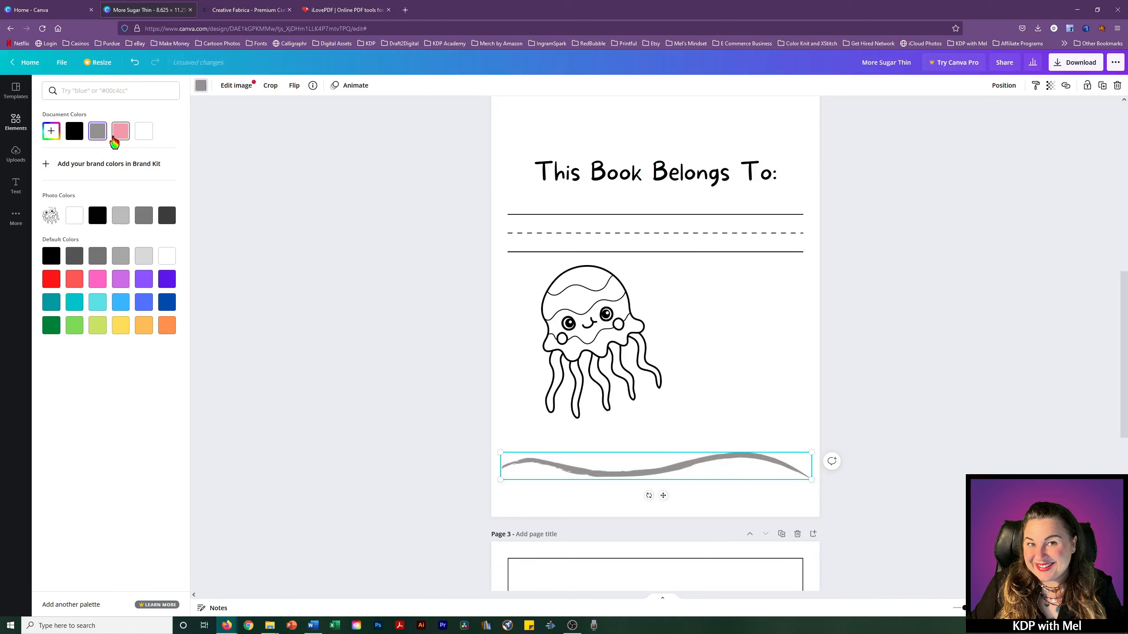
{"action": "left_click", "coordinate": [75, 137]}
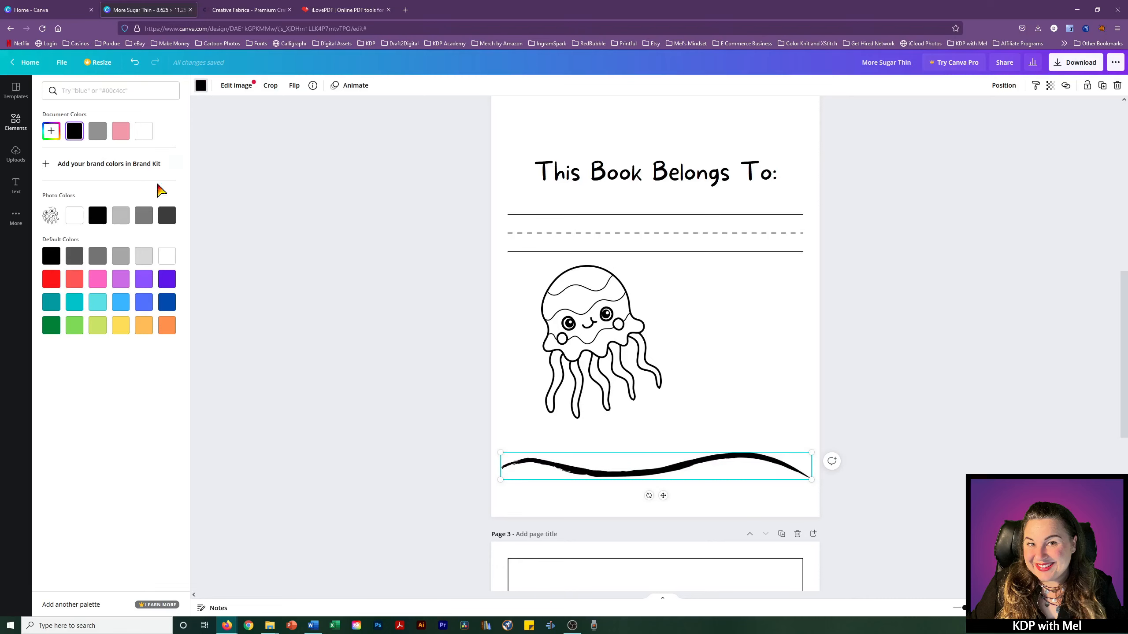
{"action": "mouse_move", "coordinate": [809, 478]}
{"action": "left_mouse_down"}
{"action": "mouse_move", "coordinate": [550, 468]}
{"action": "mouse_move", "coordinate": [611, 462]}
{"action": "mouse_move", "coordinate": [802, 490]}
{"action": "left_mouse_up"}
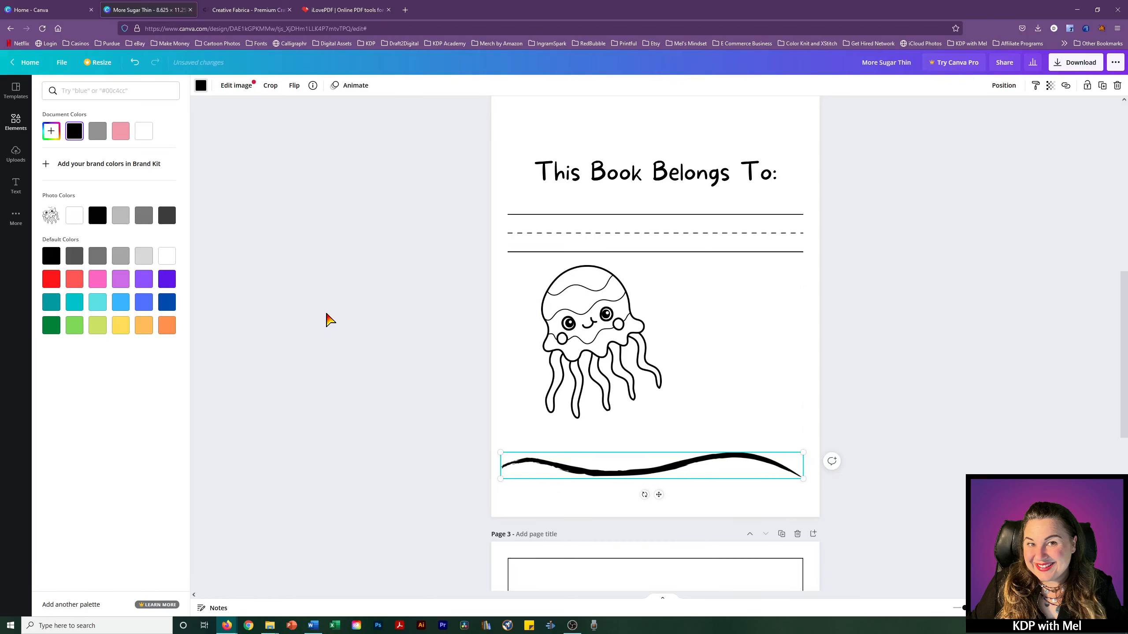
Step: Flip the wavy line horizontally and move the jellyfish down to just above it
{"action": "left_click", "coordinate": [241, 86]}
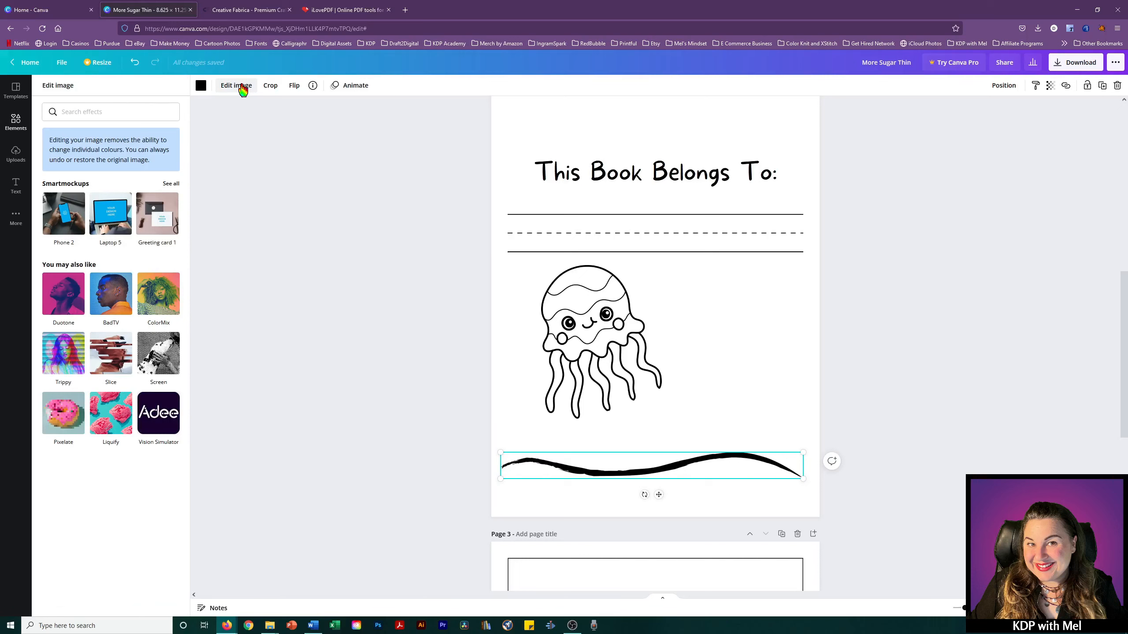
{"action": "left_click", "coordinate": [295, 87]}
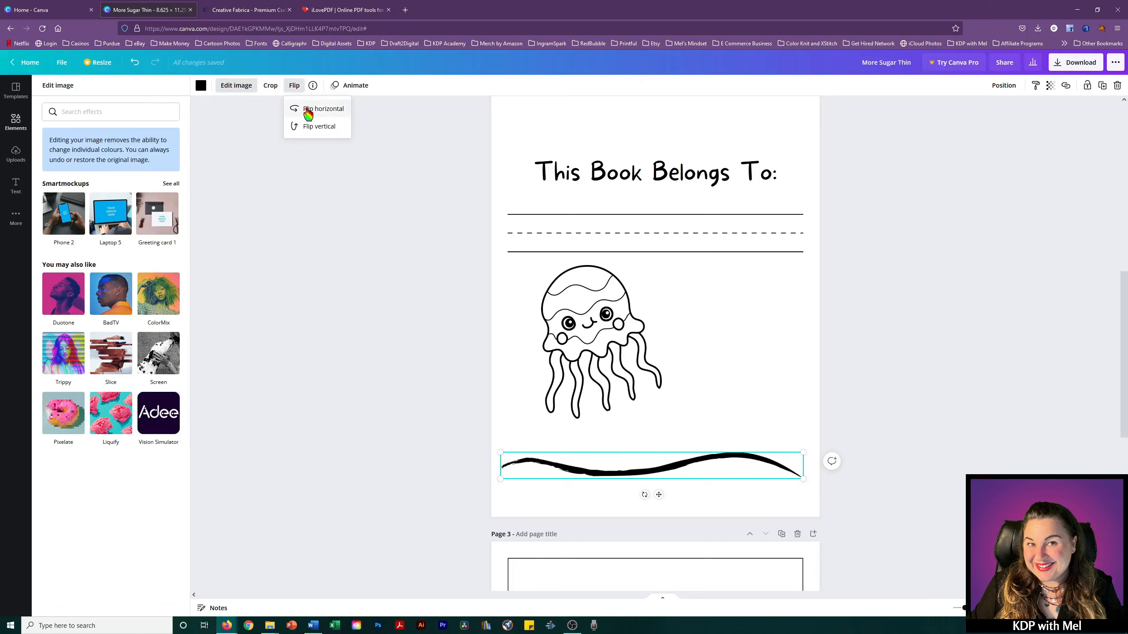
{"action": "left_click", "coordinate": [307, 112]}
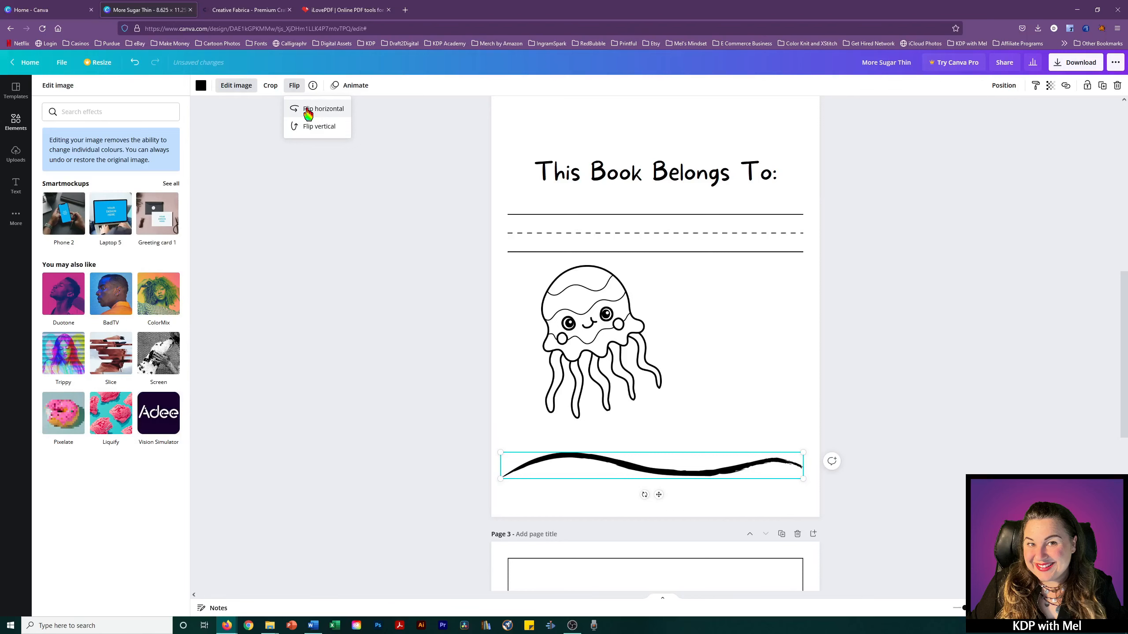
{"action": "mouse_move", "coordinate": [617, 348]}
{"action": "left_mouse_down"}
{"action": "mouse_move", "coordinate": [626, 351]}
{"action": "mouse_move", "coordinate": [611, 365]}
{"action": "left_mouse_up"}
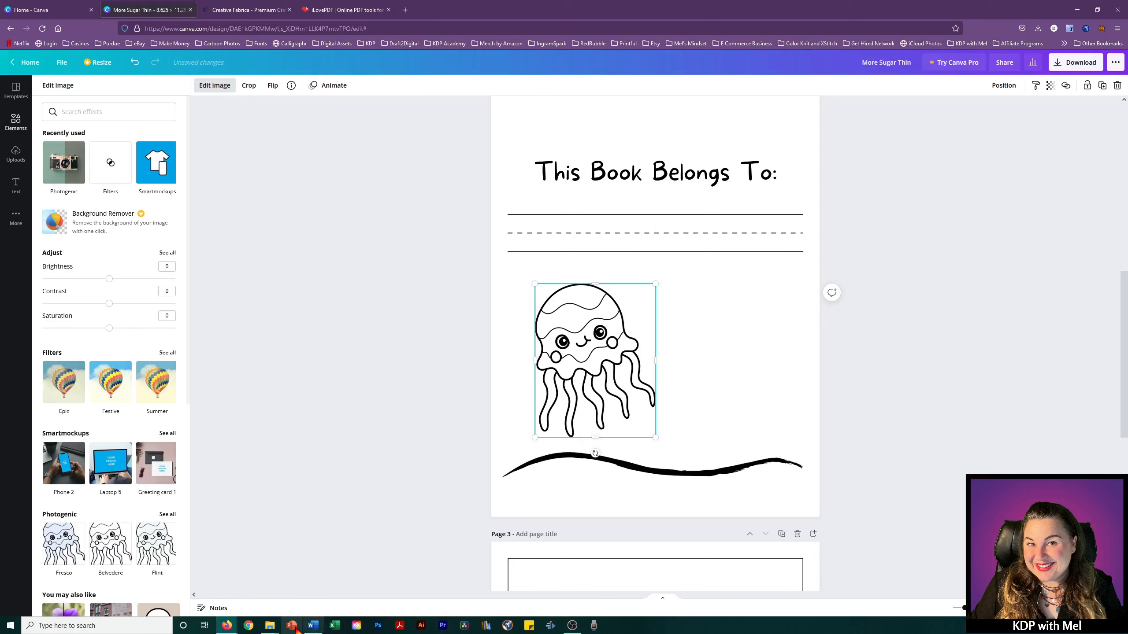
Step: Add the Coral 1 PNG from the under-the-sea folder to the page and move the folder window off the canvas
{"action": "mouse_move", "coordinate": [270, 626]}
{"action": "left_click", "coordinate": [322, 595]}
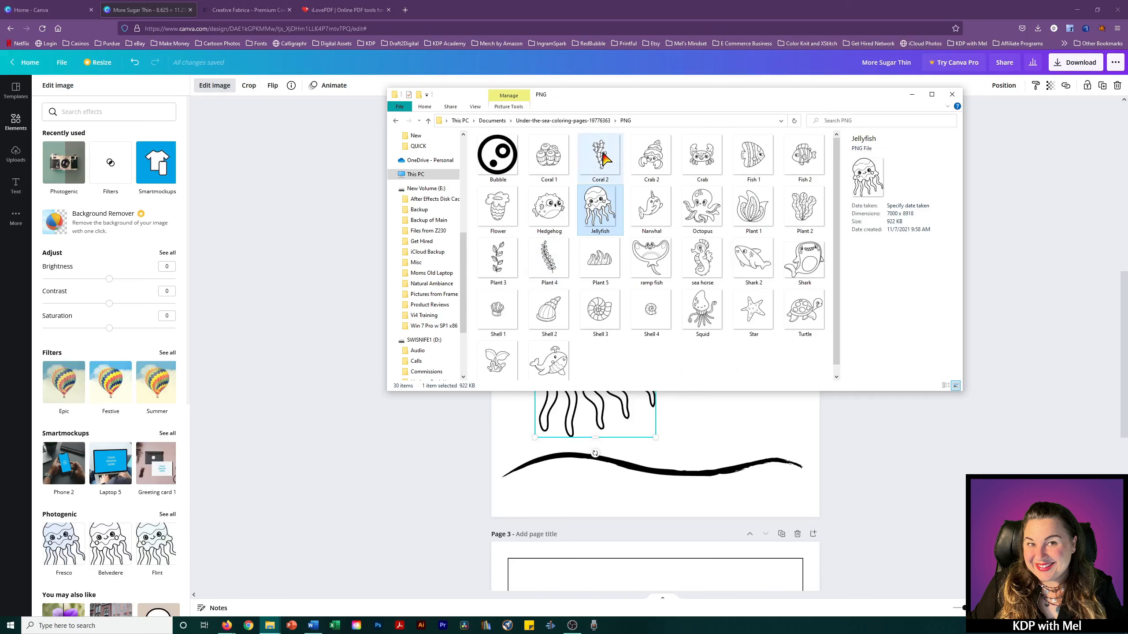
{"action": "left_click_drag", "start_coordinate": [549, 156], "coordinate": [735, 464]}
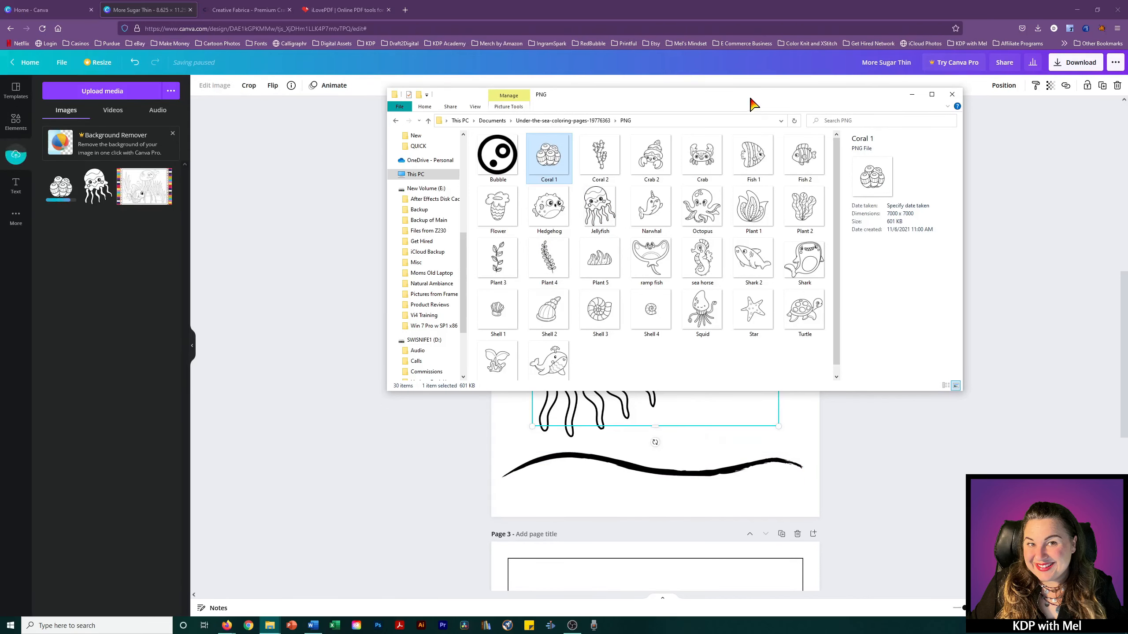
{"action": "left_click_drag", "start_coordinate": [963, 287], "coordinate": [757, 289]}
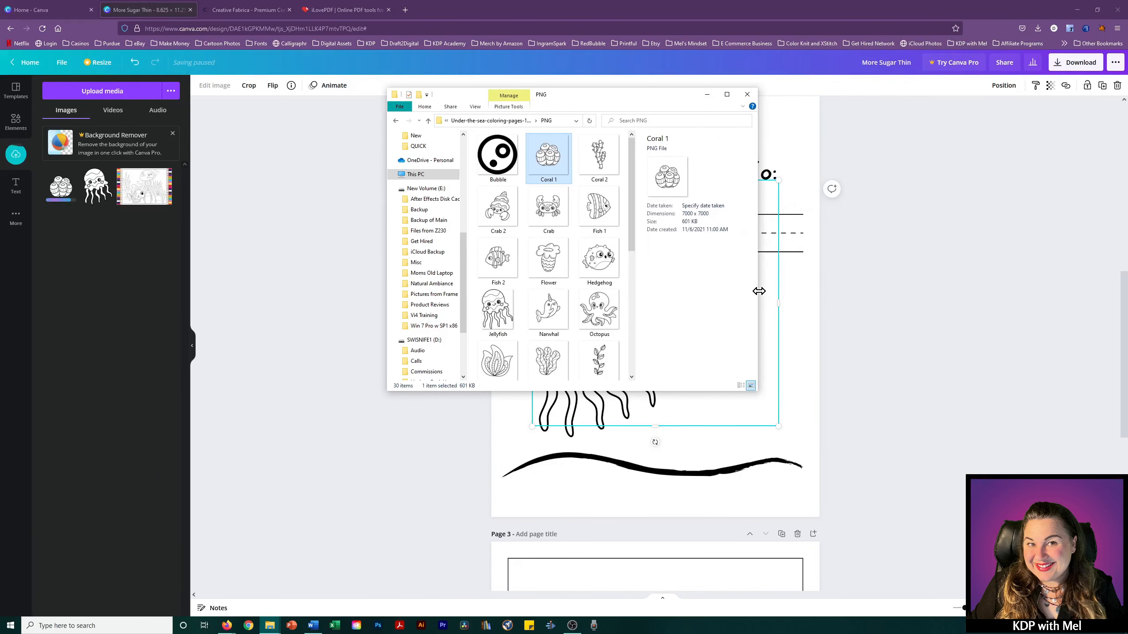
{"action": "left_click_drag", "start_coordinate": [611, 96], "coordinate": [319, 116]}
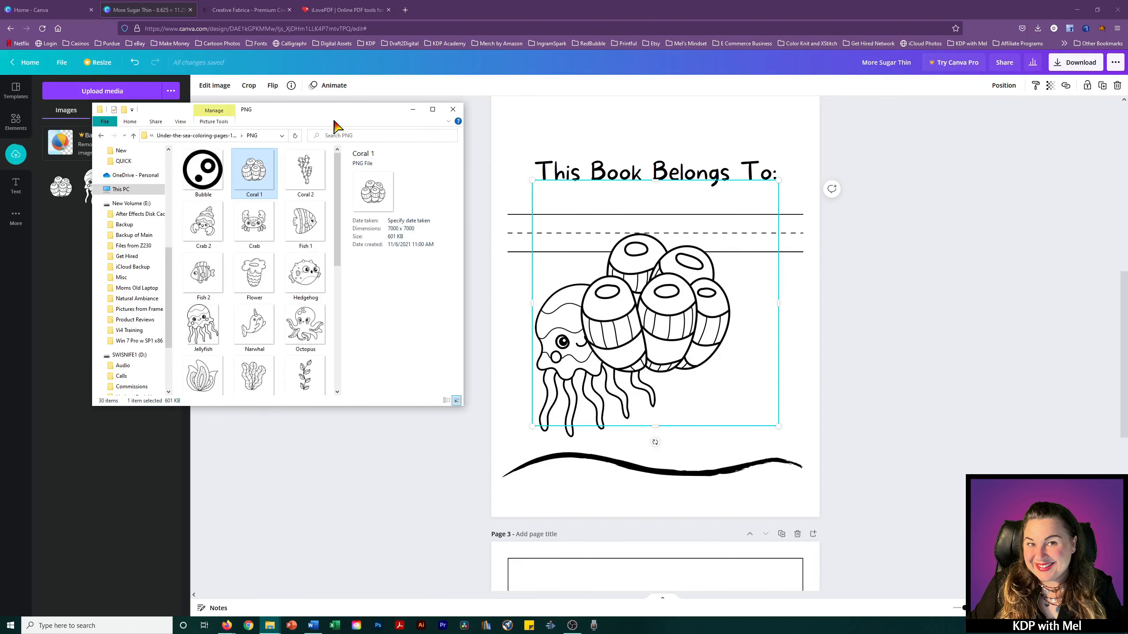
{"action": "left_click_drag", "start_coordinate": [311, 104], "coordinate": [1127, 191]}
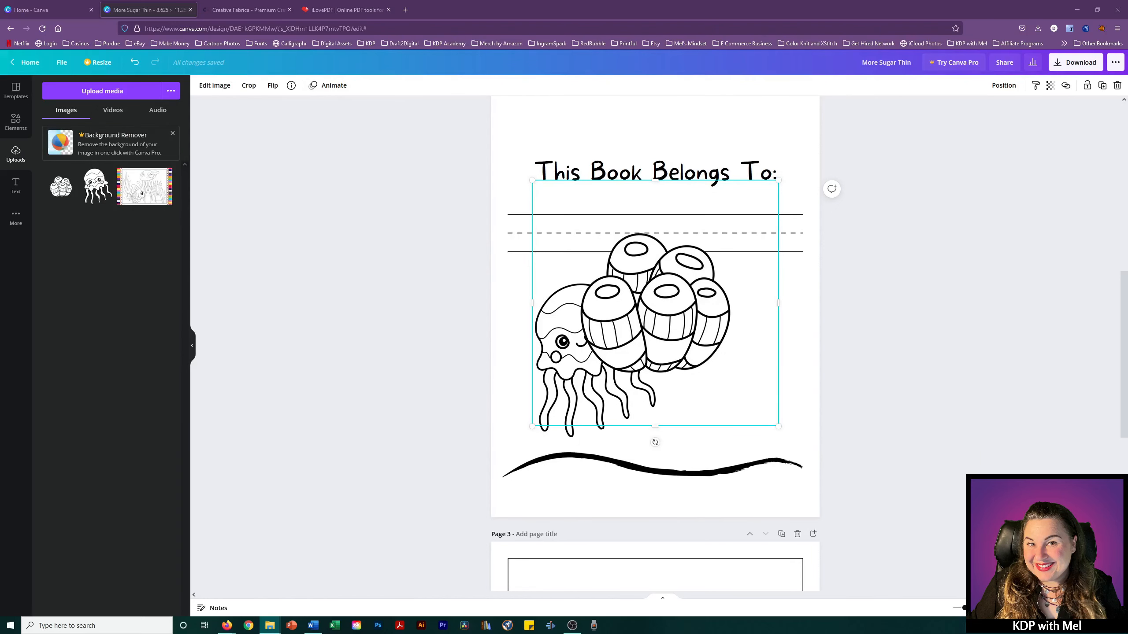
Step: Shrink the coral, set it on the right end of the wavy line and layer it in front of the line
{"action": "left_click_drag", "start_coordinate": [779, 179], "coordinate": [623, 322]}
{"action": "mouse_move", "coordinate": [584, 382]}
{"action": "left_mouse_down"}
{"action": "mouse_move", "coordinate": [767, 438]}
{"action": "mouse_move", "coordinate": [734, 457]}
{"action": "left_mouse_up"}
{"action": "right_click", "coordinate": [739, 458]}
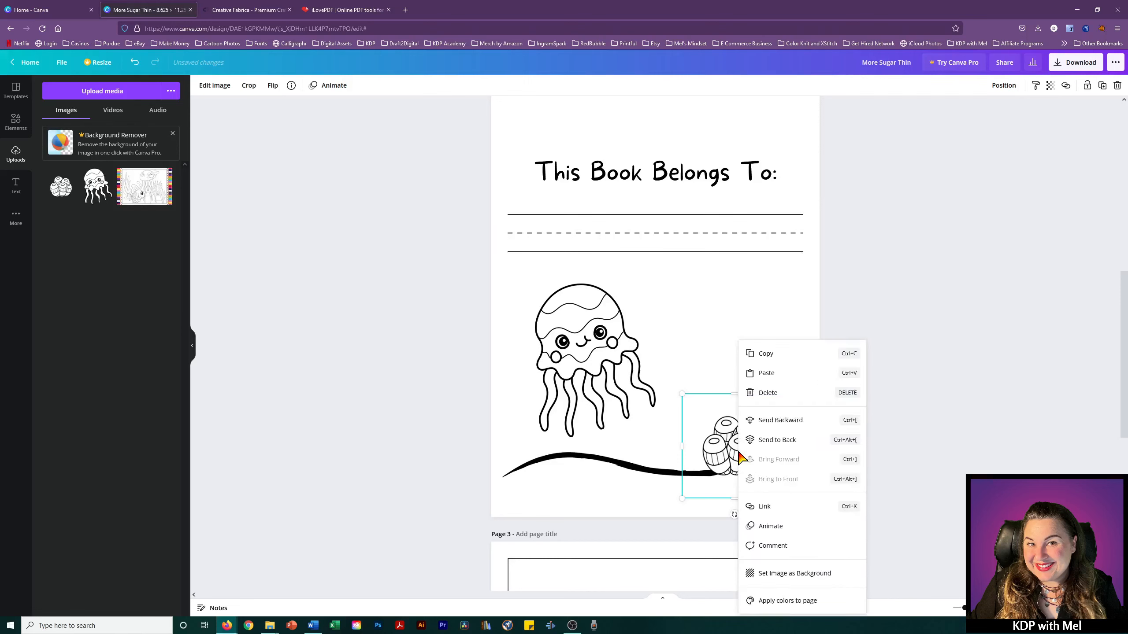
{"action": "left_click", "coordinate": [791, 439]}
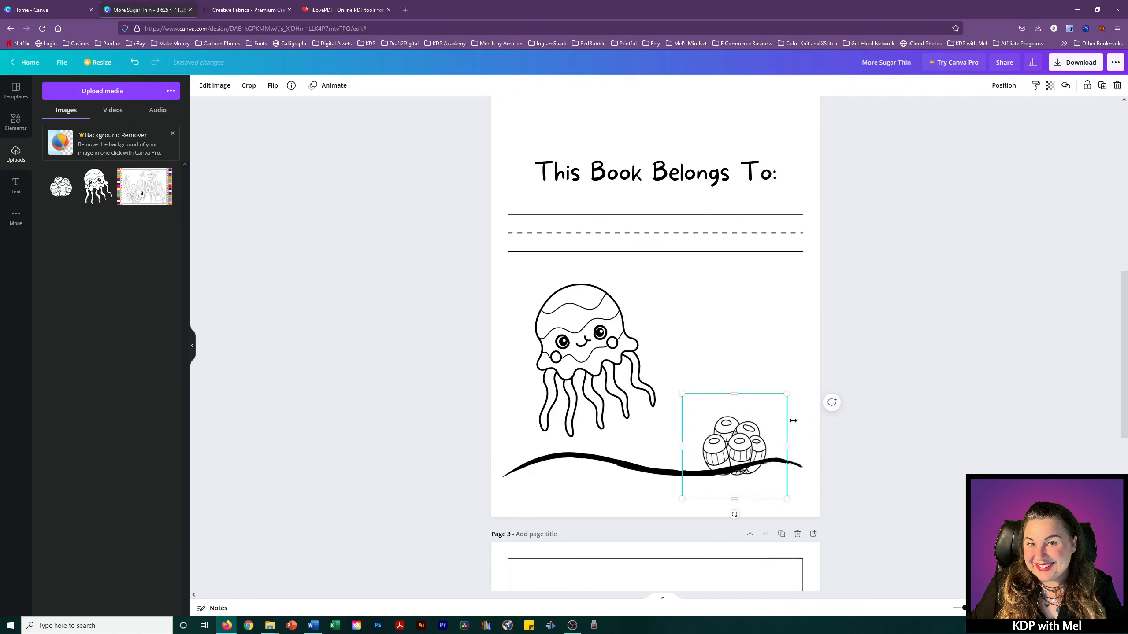
{"action": "right_click", "coordinate": [739, 450]}
{"action": "left_click", "coordinate": [777, 464]}
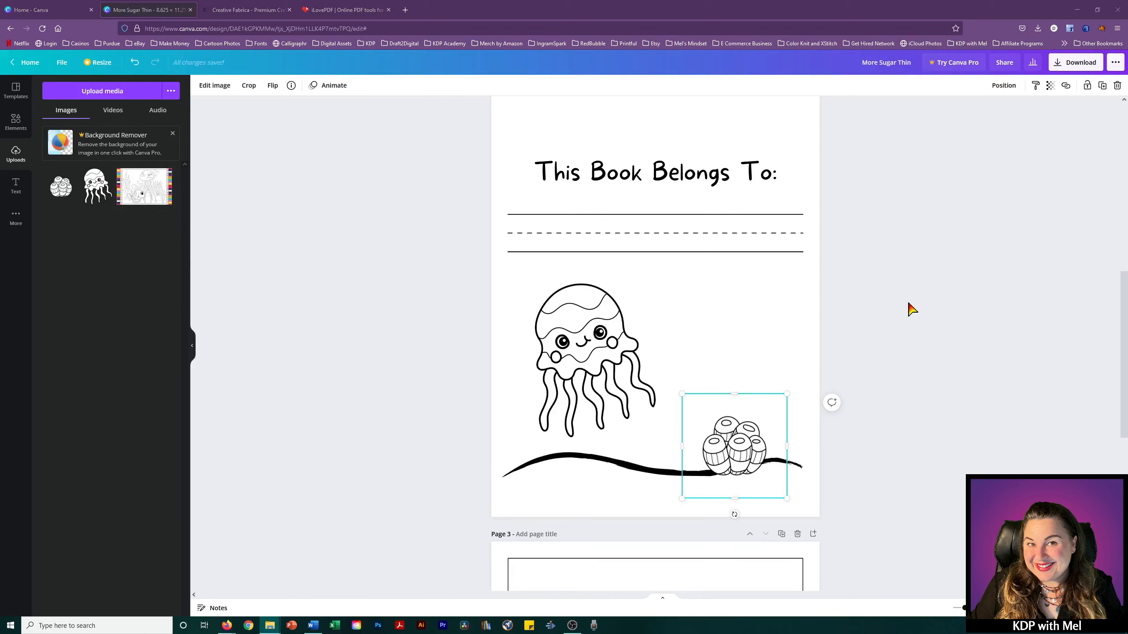
Step: Add the leafy seaweed image at the left end of the wavy line, behind the jellyfish, and shift the jellyfish right of it
{"action": "left_click_drag", "start_coordinate": [1127, 458], "coordinate": [599, 446]}
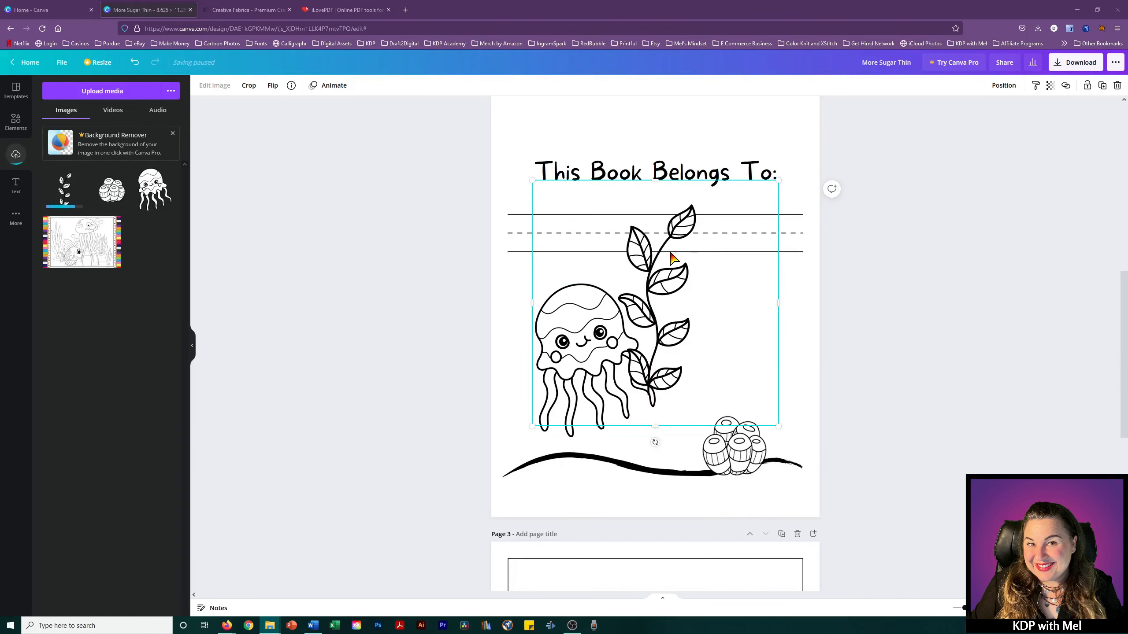
{"action": "left_click_drag", "start_coordinate": [670, 253], "coordinate": [555, 323]}
{"action": "right_click", "coordinate": [555, 324]}
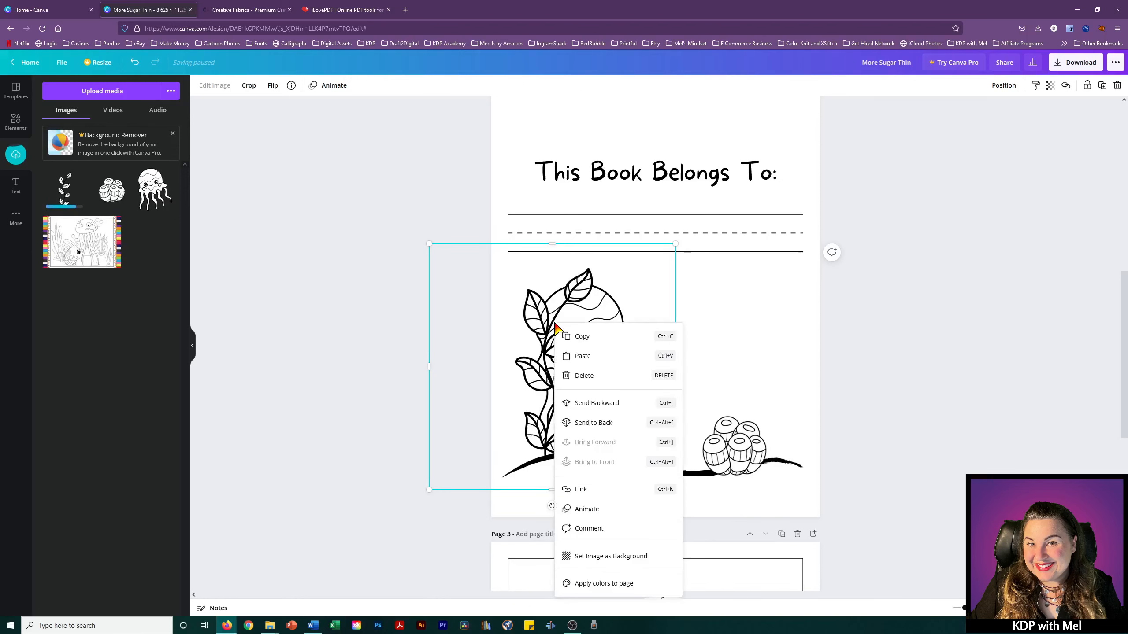
{"action": "left_click", "coordinate": [598, 404]}
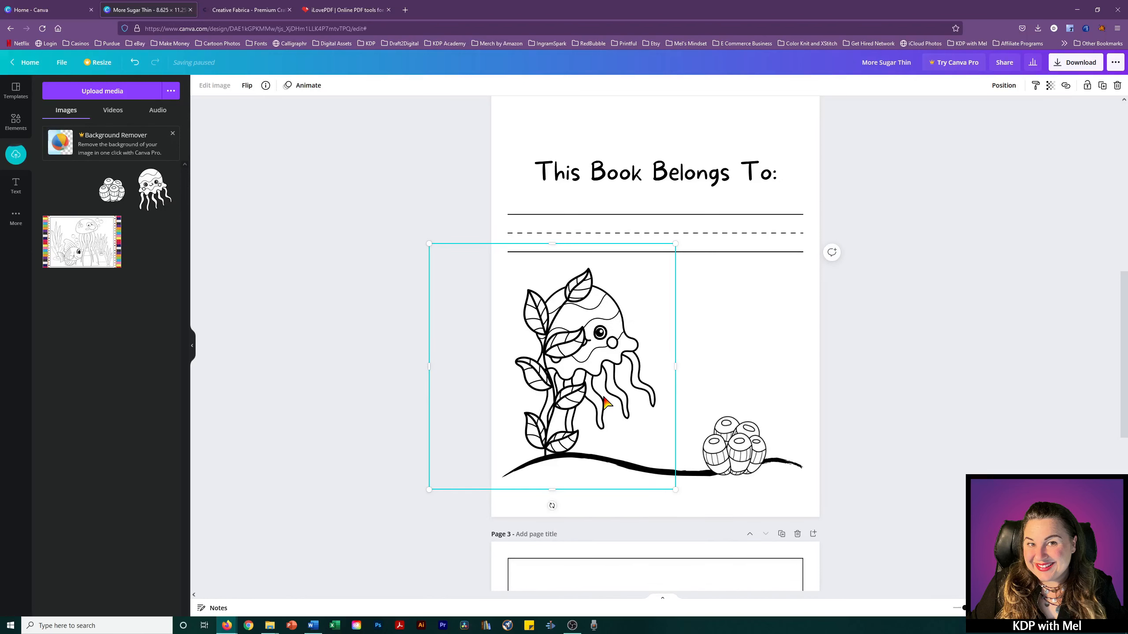
{"action": "right_click", "coordinate": [564, 353]}
{"action": "left_click", "coordinate": [602, 425]}
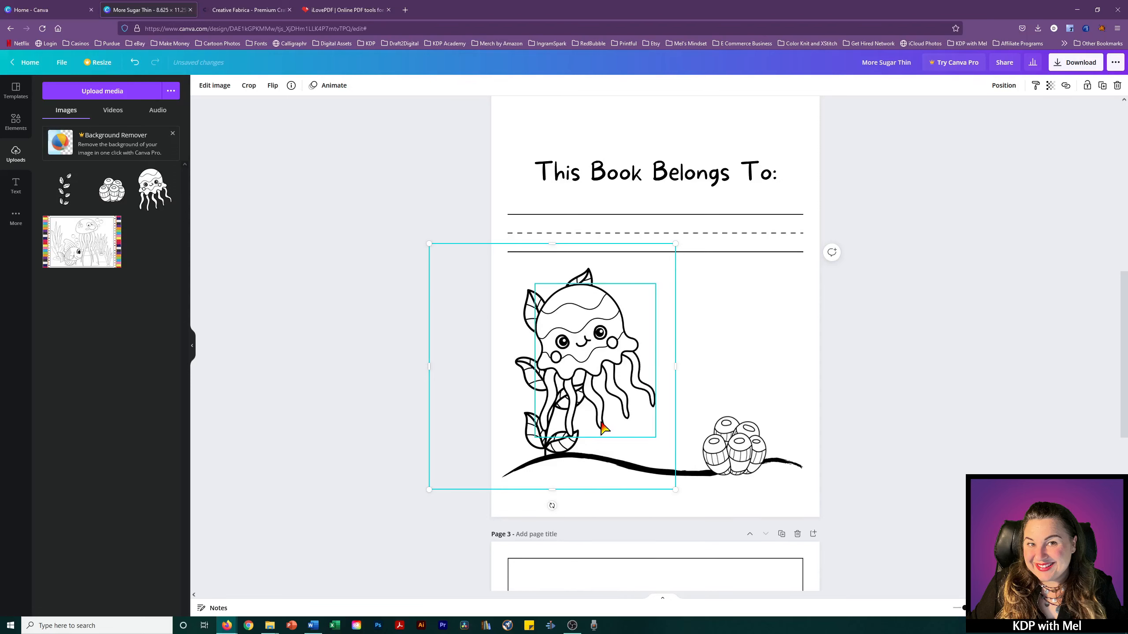
{"action": "left_click_drag", "start_coordinate": [594, 344], "coordinate": [638, 345]}
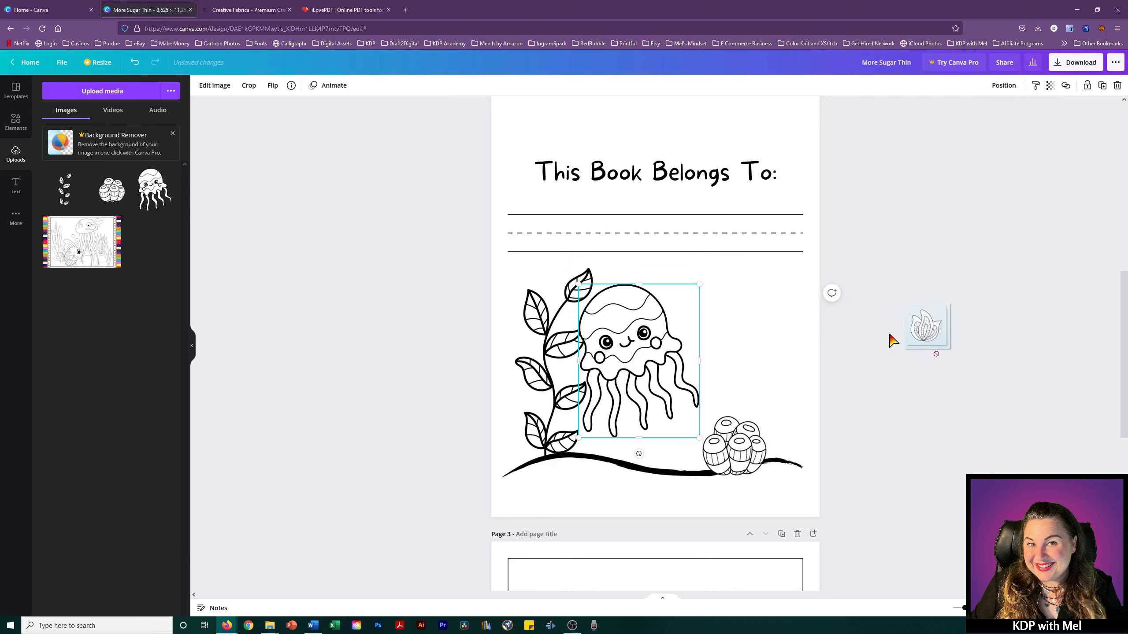
Step: Add the pointed-leaf coral, shrink it onto the wavy line at the seaweed's base, and move the jellyfish further right
{"action": "key", "text": "ctrl+v"}
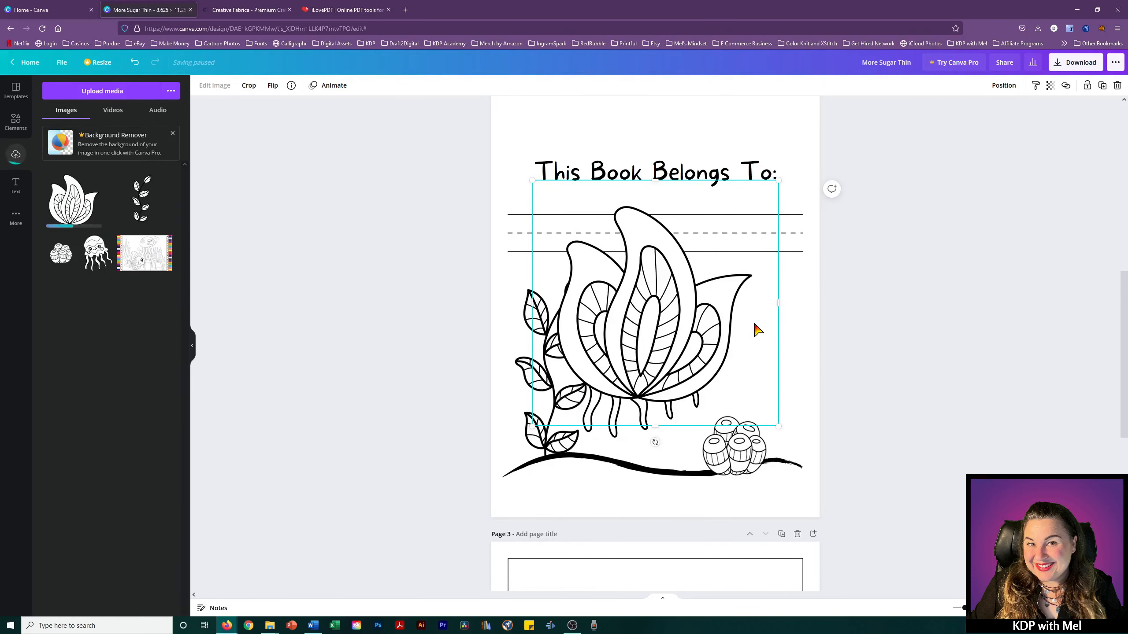
{"action": "left_click_drag", "start_coordinate": [679, 342], "coordinate": [754, 427]}
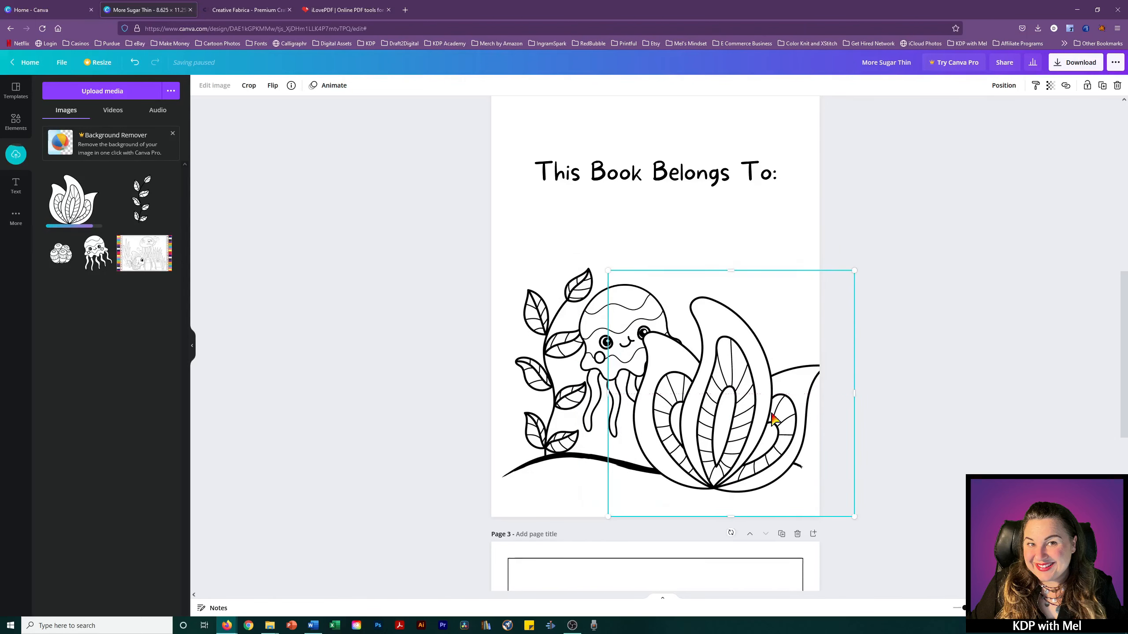
{"action": "left_click_drag", "start_coordinate": [855, 269], "coordinate": [696, 405]}
{"action": "left_click_drag", "start_coordinate": [647, 479], "coordinate": [572, 462]}
{"action": "left_click_drag", "start_coordinate": [638, 337], "coordinate": [666, 340]}
{"action": "left_click", "coordinate": [911, 323]}
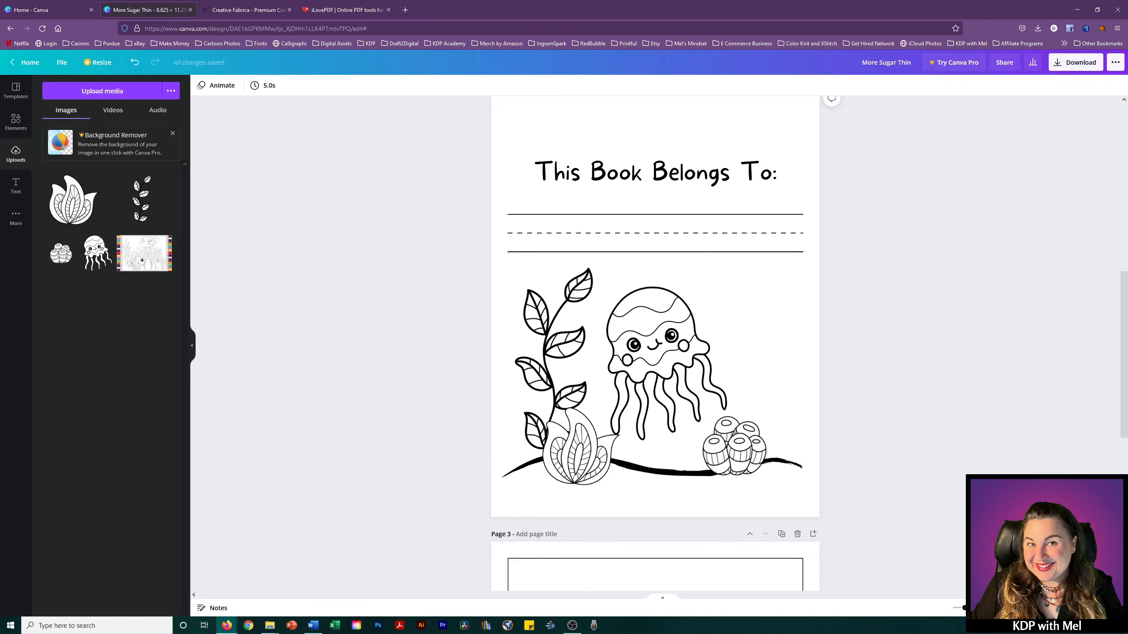
Step: Add the cone-shaped seashell image, shrink it and place it on the wavy line just left of the round coral cluster
{"action": "left_click_drag", "start_coordinate": [1082, 388], "coordinate": [777, 359]}
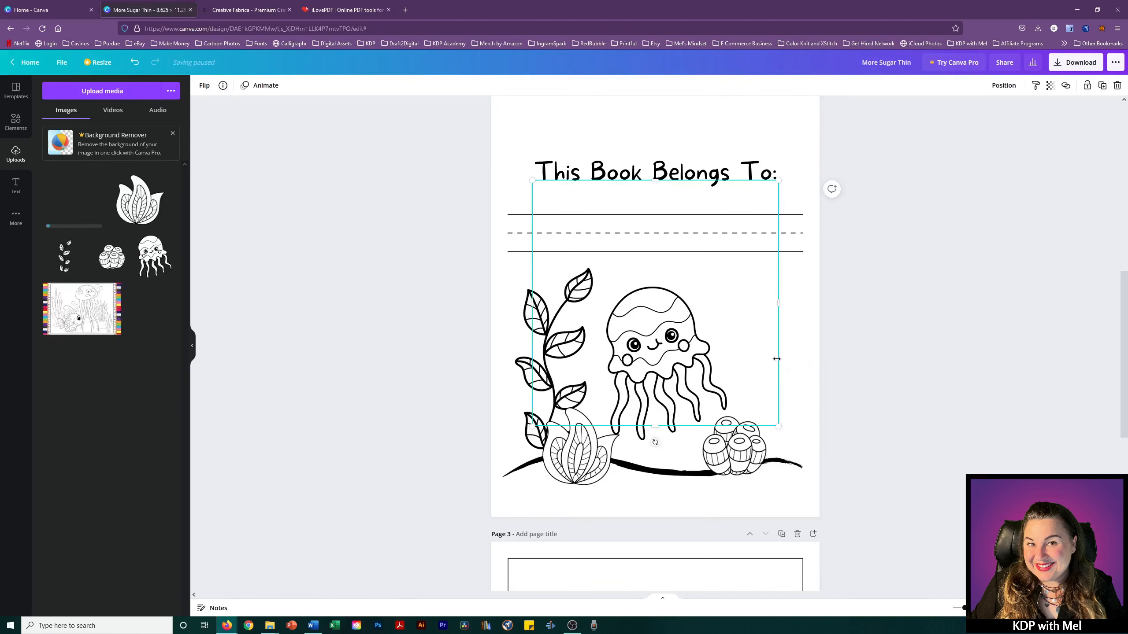
{"action": "left_click_drag", "start_coordinate": [664, 314], "coordinate": [775, 408]}
{"action": "left_click_drag", "start_coordinate": [891, 275], "coordinate": [713, 422]}
{"action": "left_click_drag", "start_coordinate": [678, 456], "coordinate": [681, 460]}
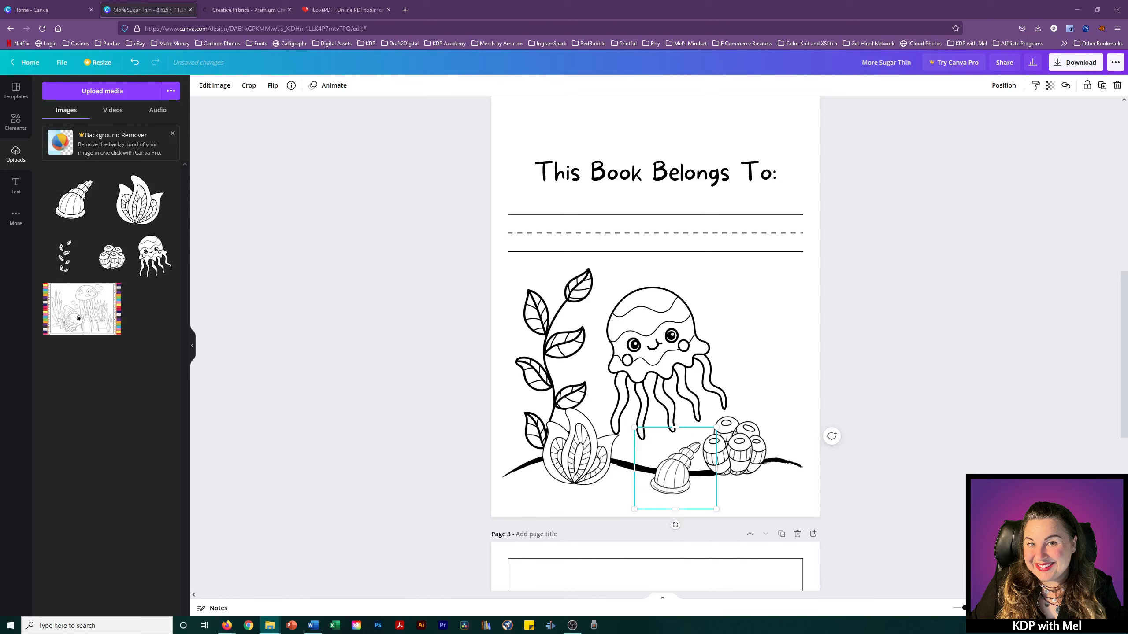
Step: Add the spiral shell image to the page and move the cone-shaped seashell to the left end of the wavy line
{"action": "left_click_drag", "start_coordinate": [1127, 400], "coordinate": [719, 336]}
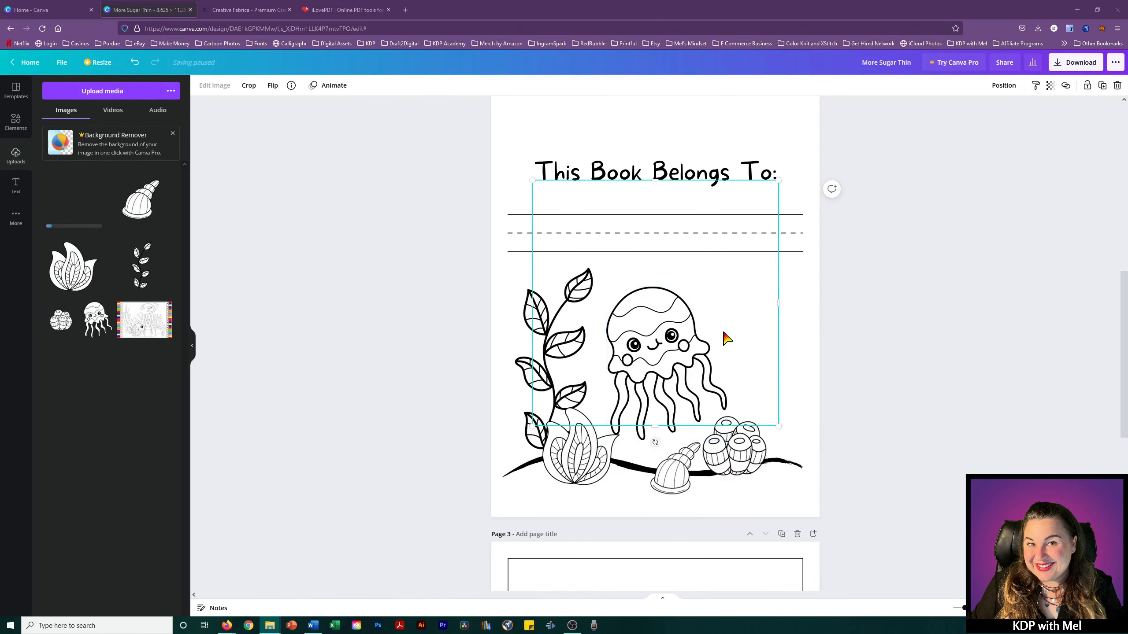
{"action": "left_click", "coordinate": [683, 478]}
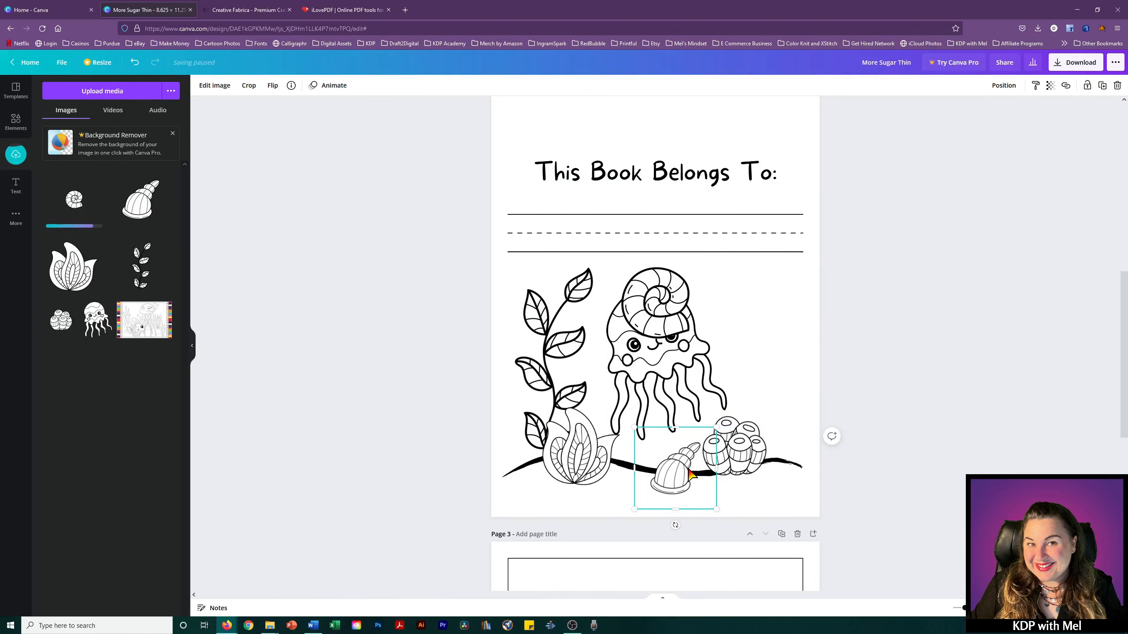
{"action": "left_click_drag", "start_coordinate": [671, 471], "coordinate": [533, 468]}
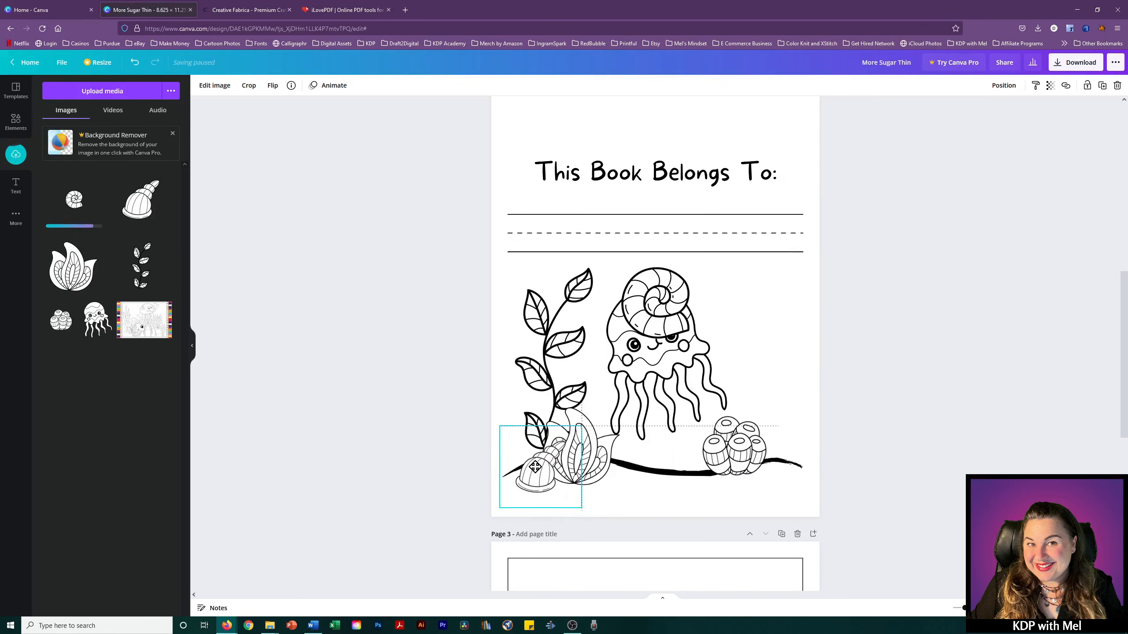
Step: Shrink and rotate the spiral shell, then set it on the wavy line between the pointed-leaf coral and the round coral cluster
{"action": "left_click_drag", "start_coordinate": [653, 295], "coordinate": [663, 463]}
{"action": "left_click_drag", "start_coordinate": [786, 340], "coordinate": [706, 420]}
{"action": "left_click_drag", "start_coordinate": [626, 488], "coordinate": [632, 332]}
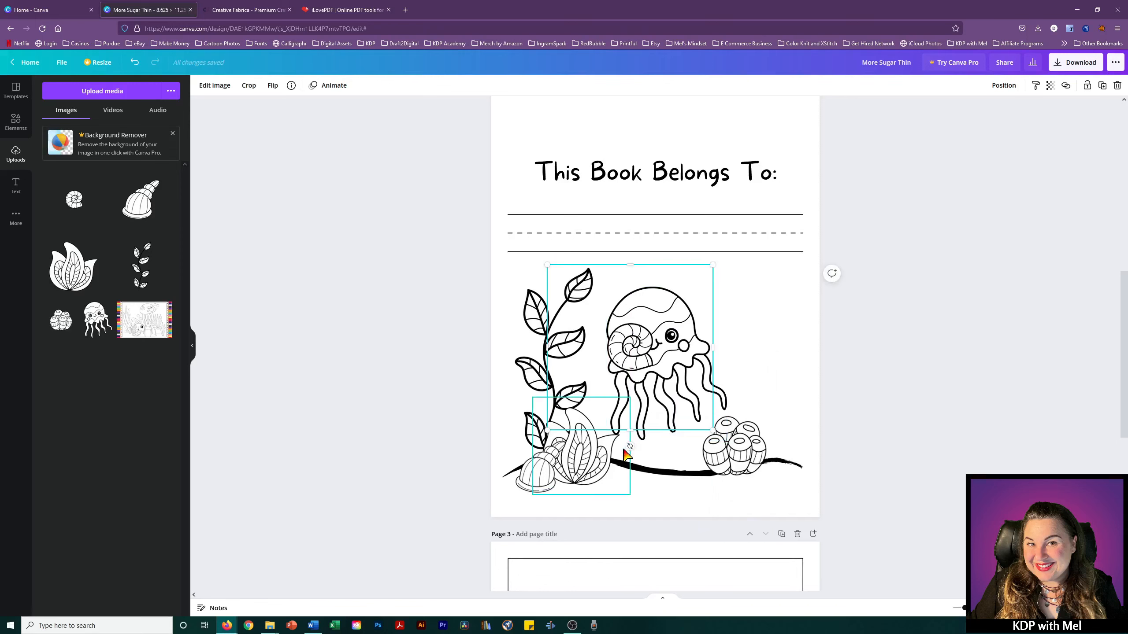
{"action": "left_click_drag", "start_coordinate": [630, 445], "coordinate": [609, 305]}
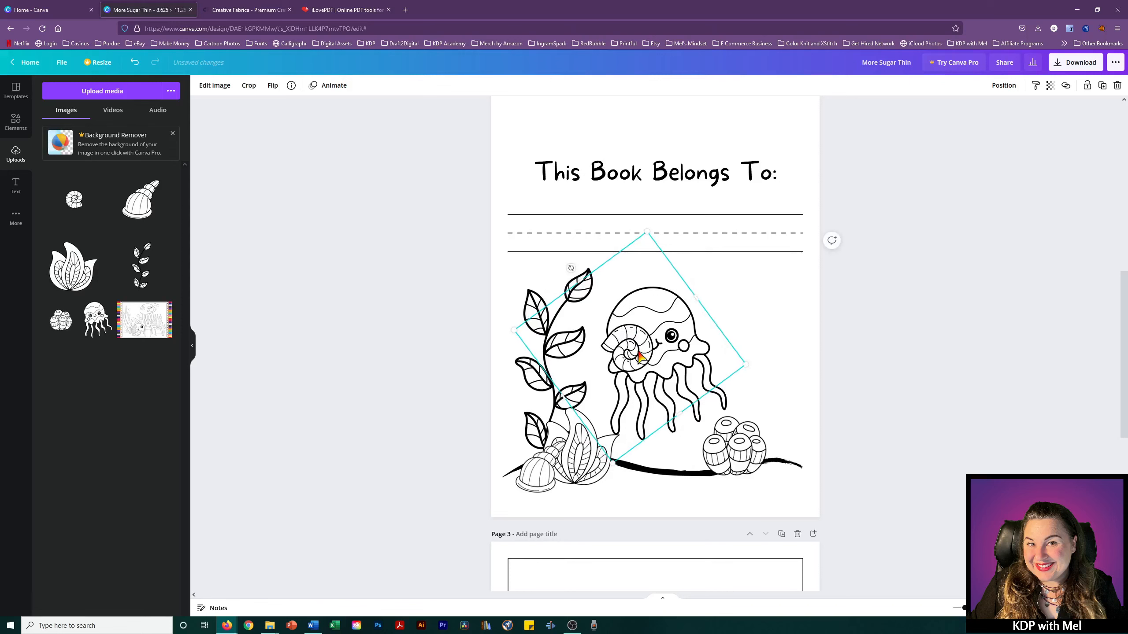
{"action": "left_click_drag", "start_coordinate": [630, 349], "coordinate": [682, 482]}
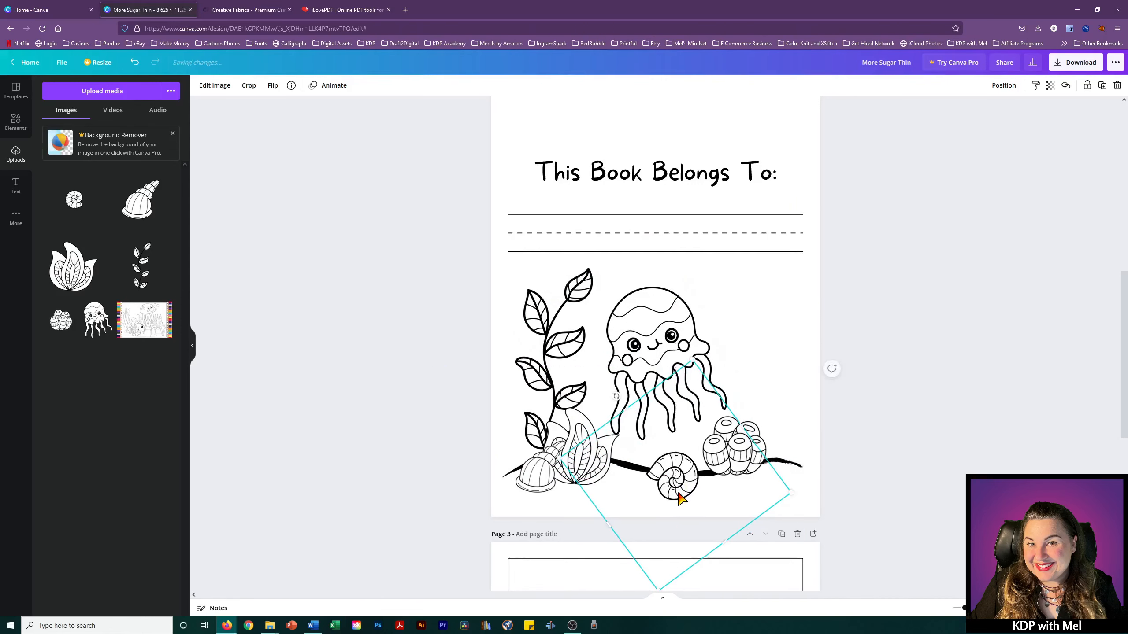
{"action": "left_click_drag", "start_coordinate": [616, 396], "coordinate": [565, 453]}
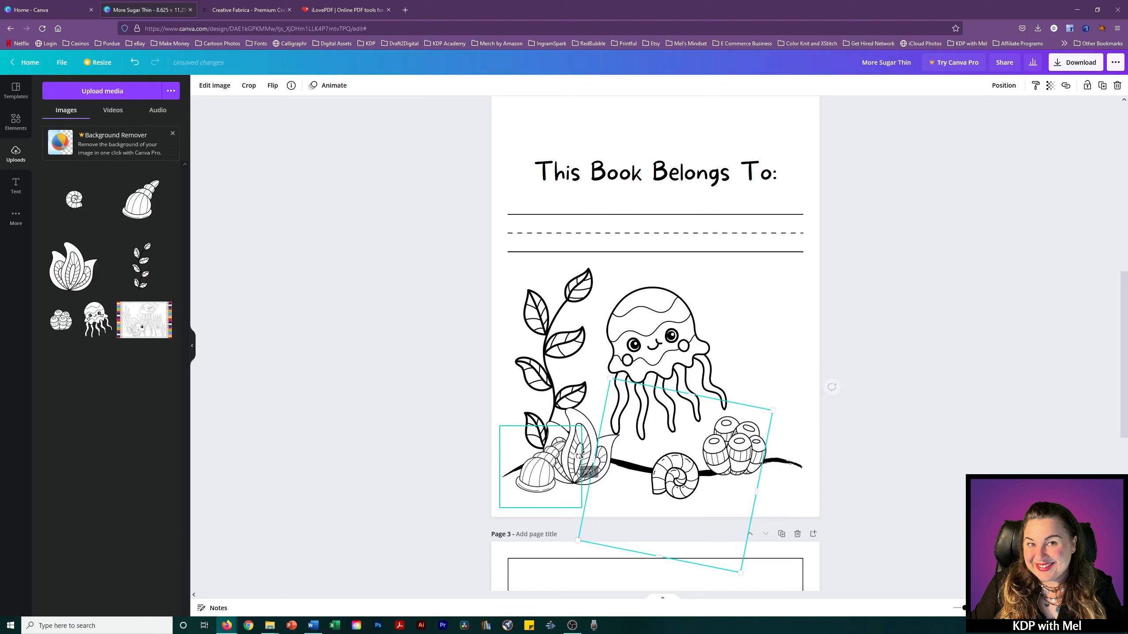
{"action": "left_click_drag", "start_coordinate": [683, 479], "coordinate": [670, 475]}
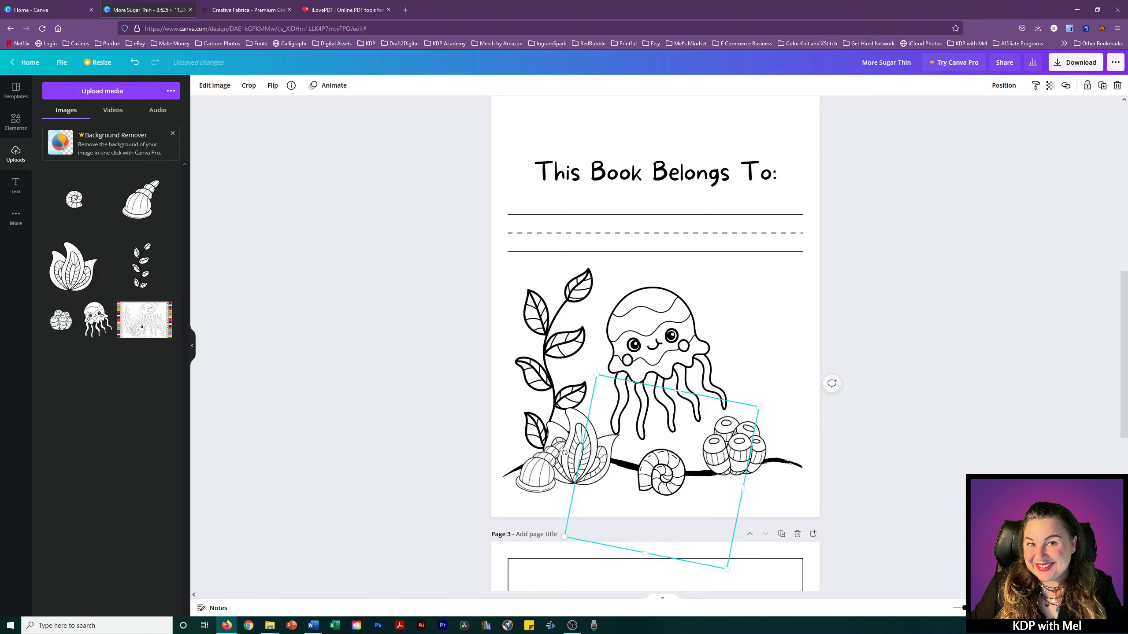
Step: Add the tall many-leaved seaweed image at the right end of the wavy line and send it backward two layers
{"action": "left_click_drag", "start_coordinate": [1127, 284], "coordinate": [783, 354]}
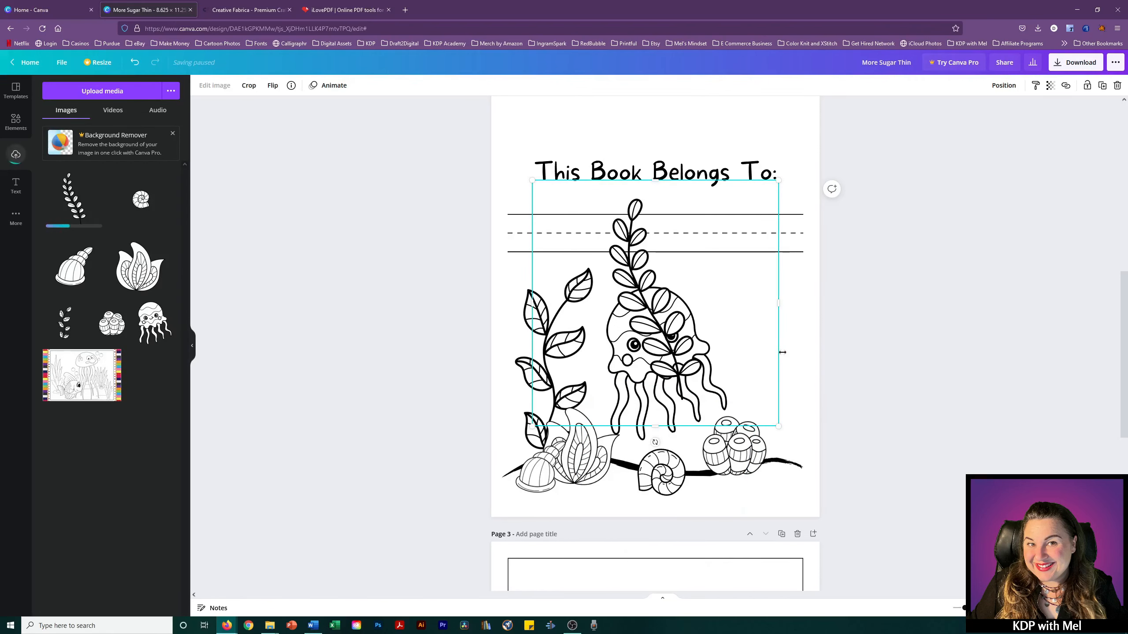
{"action": "left_click_drag", "start_coordinate": [665, 327], "coordinate": [766, 404]}
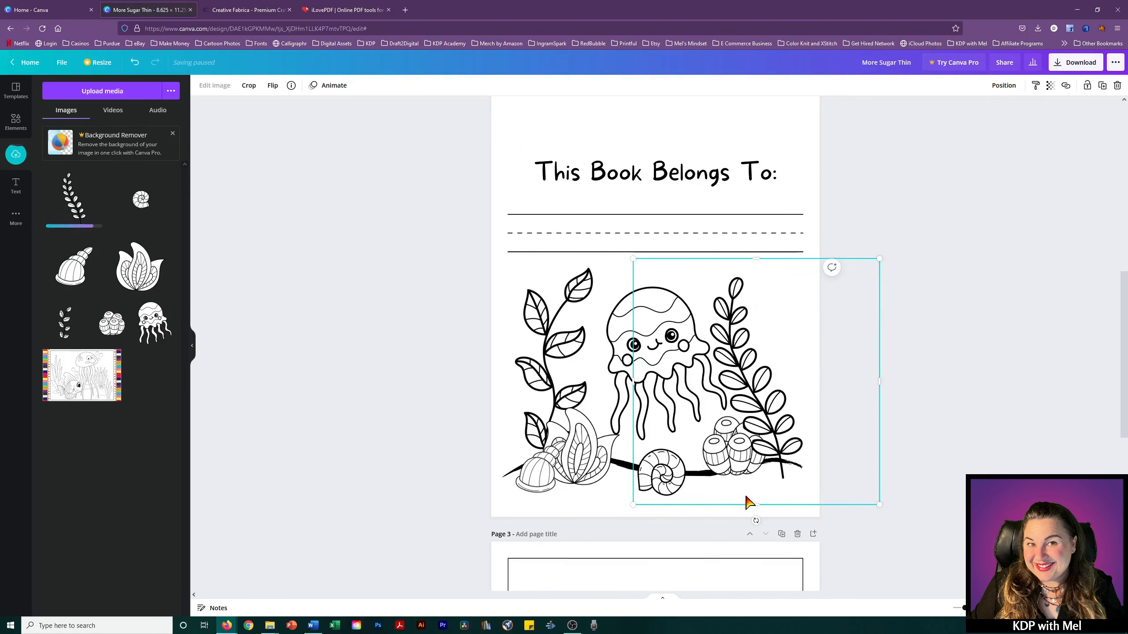
{"action": "right_click", "coordinate": [782, 444]}
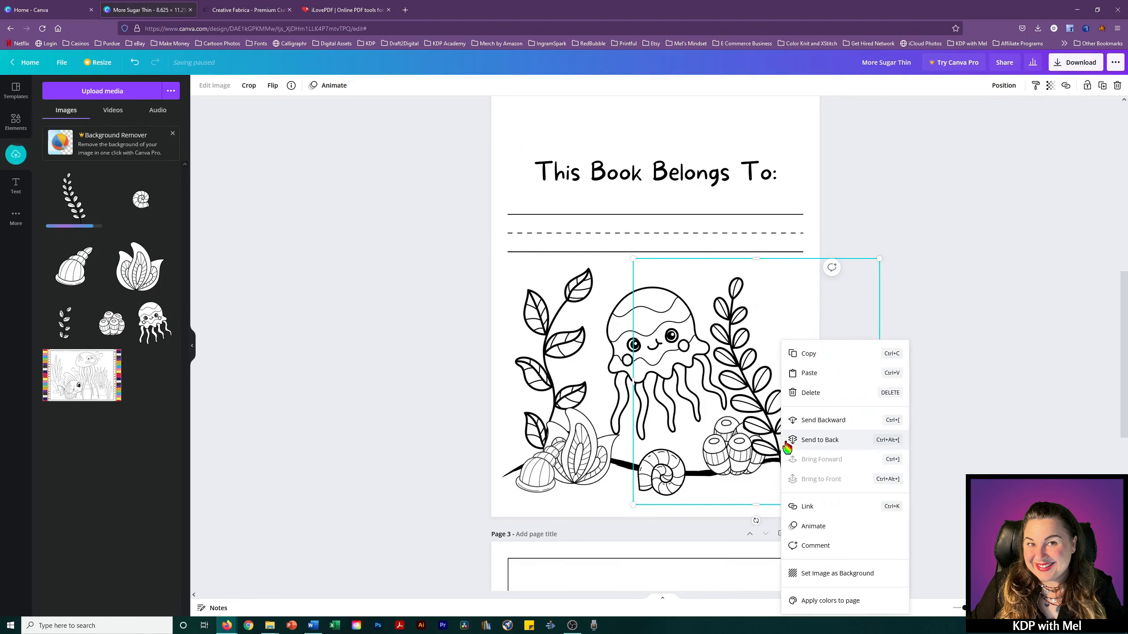
{"action": "left_click", "coordinate": [842, 427]}
{"action": "right_click", "coordinate": [785, 427]}
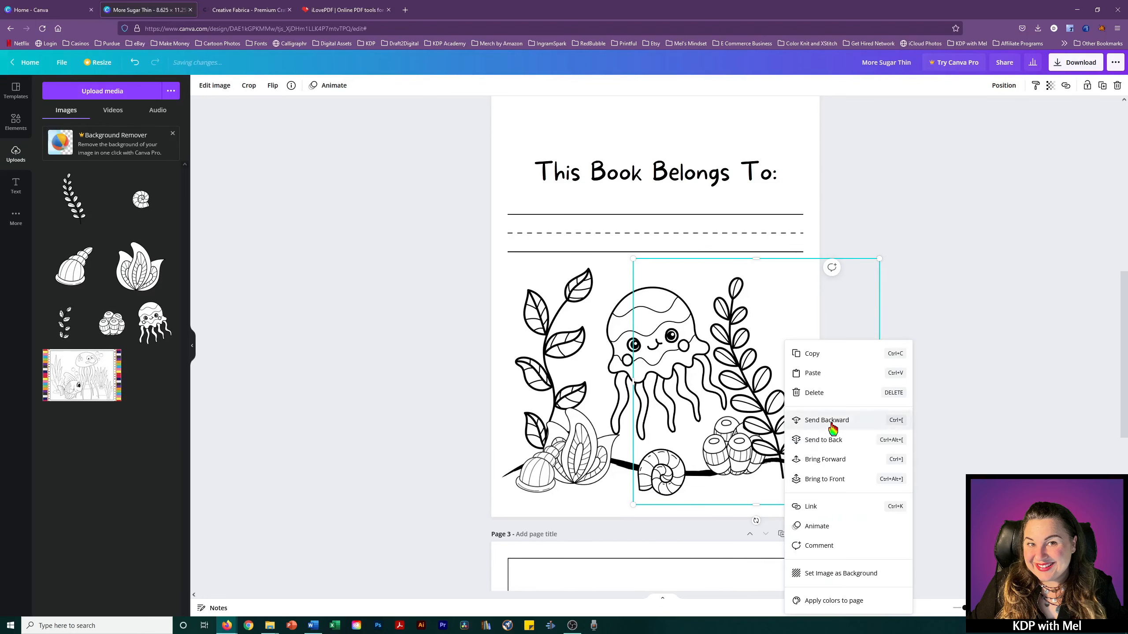
{"action": "left_click", "coordinate": [827, 420]}
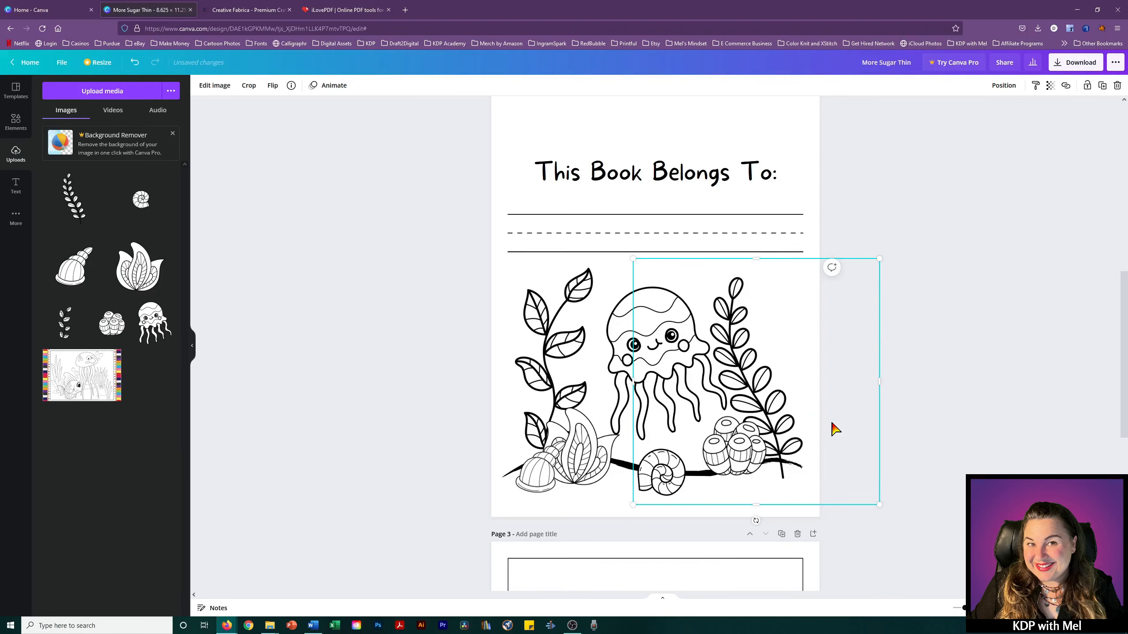
{"action": "left_click", "coordinate": [892, 193]}
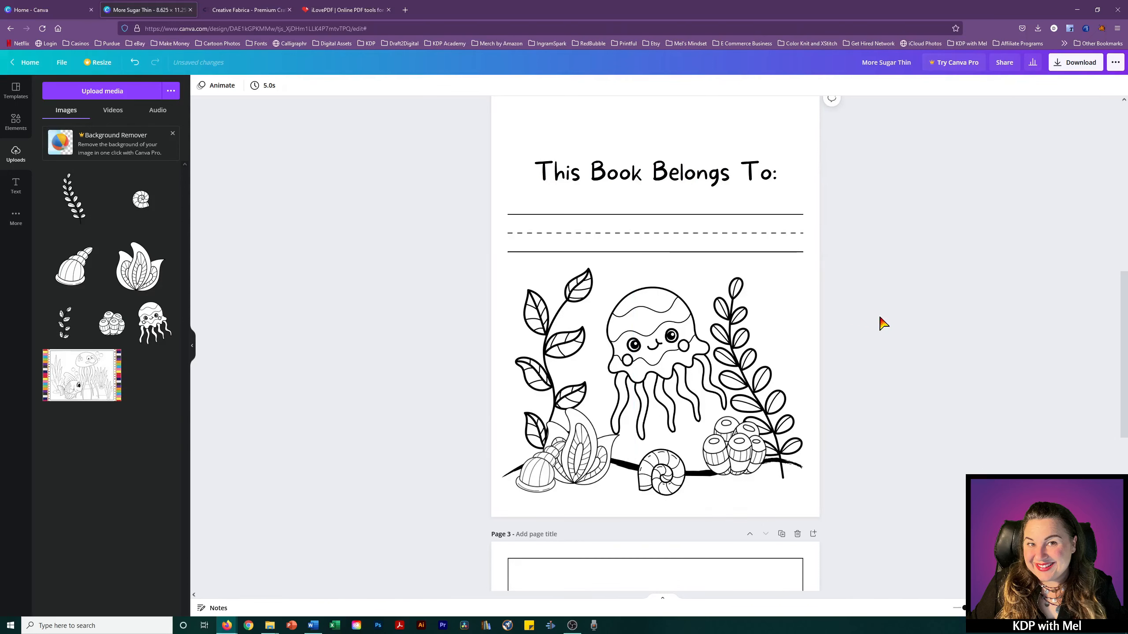
Step: Nudge the jellyfish slightly up and to the left, centring it between the two seaweed plants
{"action": "scroll", "coordinate": [884, 324], "scroll_direction": "up", "scroll_amount": 2}
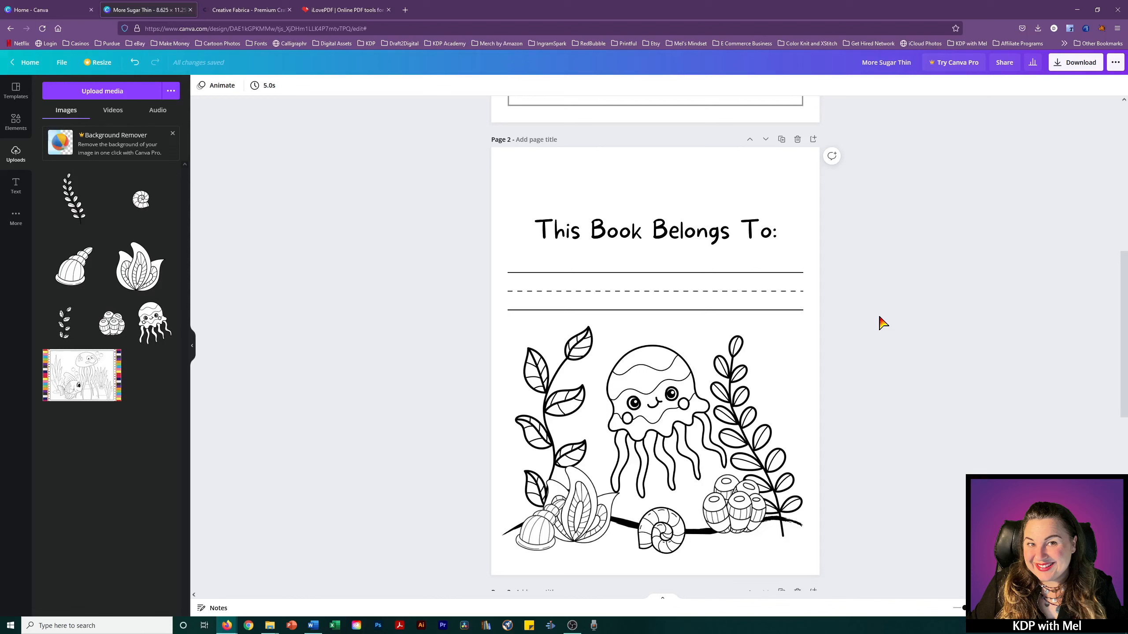
{"action": "left_click_drag", "start_coordinate": [620, 390], "coordinate": [609, 380]}
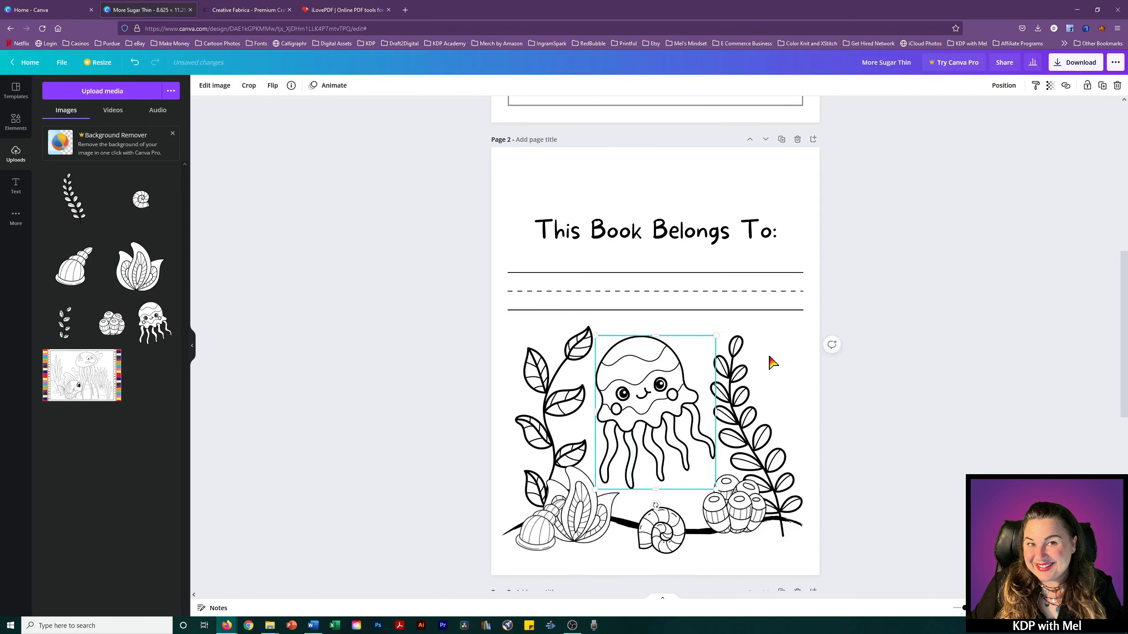
{"action": "left_click", "coordinate": [897, 273]}
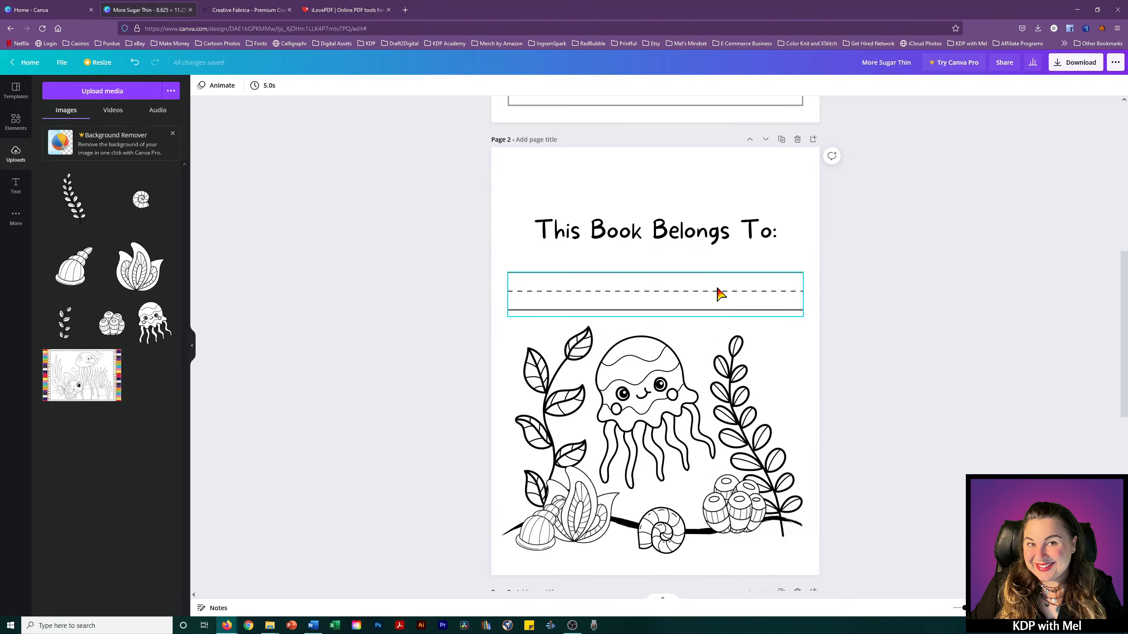
Step: Delete the first page, which holds only an empty full-page border
{"action": "scroll", "coordinate": [720, 293], "scroll_direction": "down", "scroll_amount": 10}
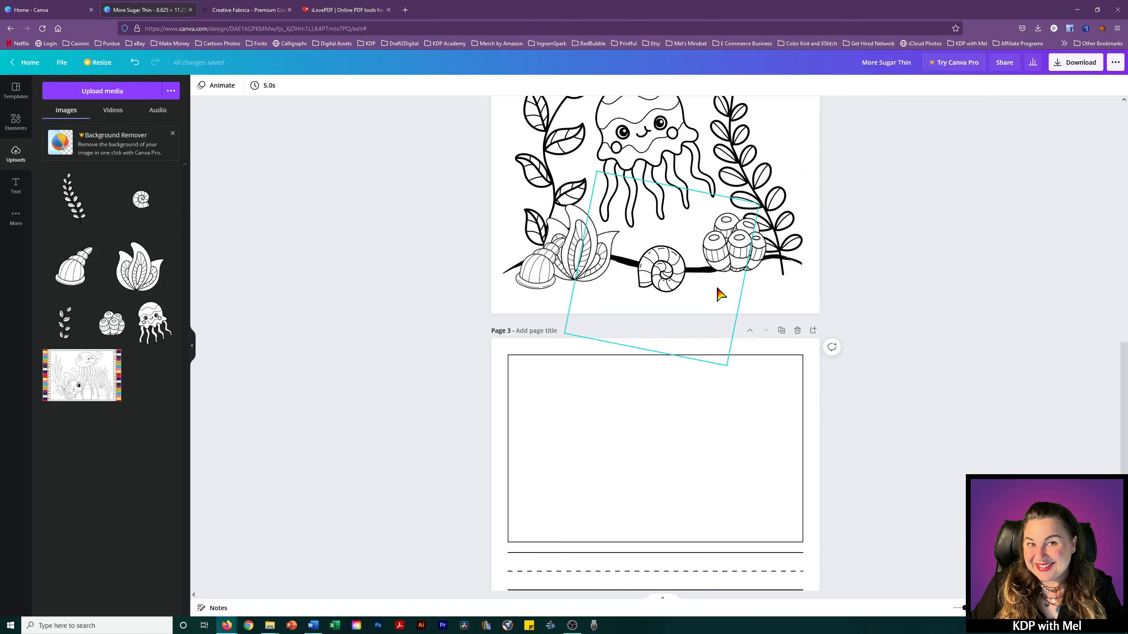
{"action": "scroll", "coordinate": [720, 293], "scroll_direction": "up", "scroll_amount": 5}
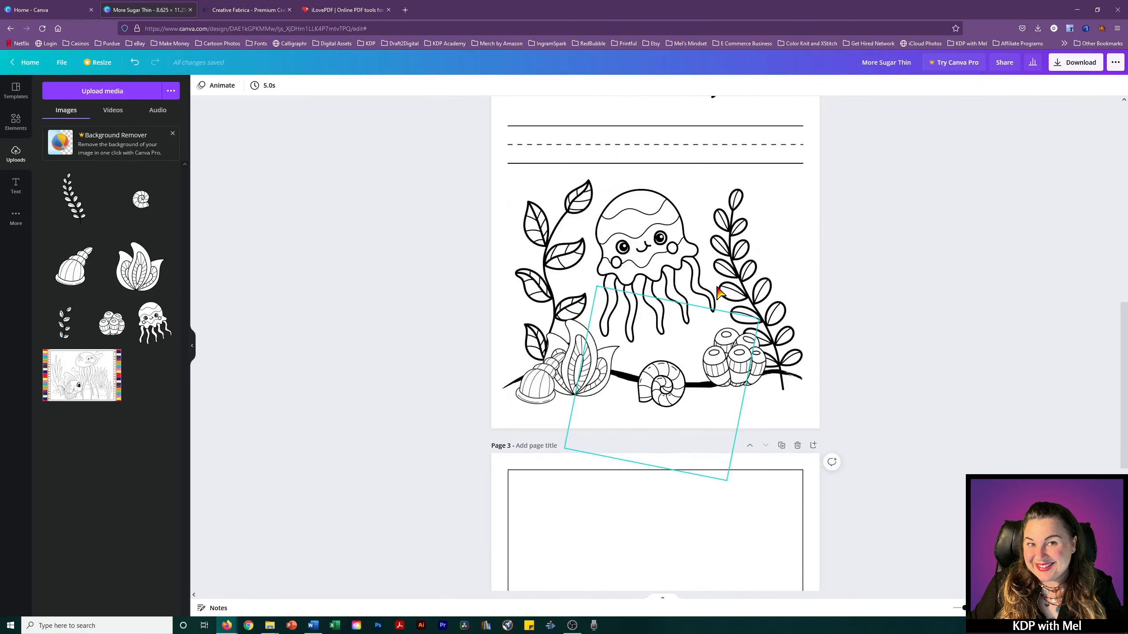
{"action": "scroll", "coordinate": [718, 293], "scroll_direction": "up", "scroll_amount": 10}
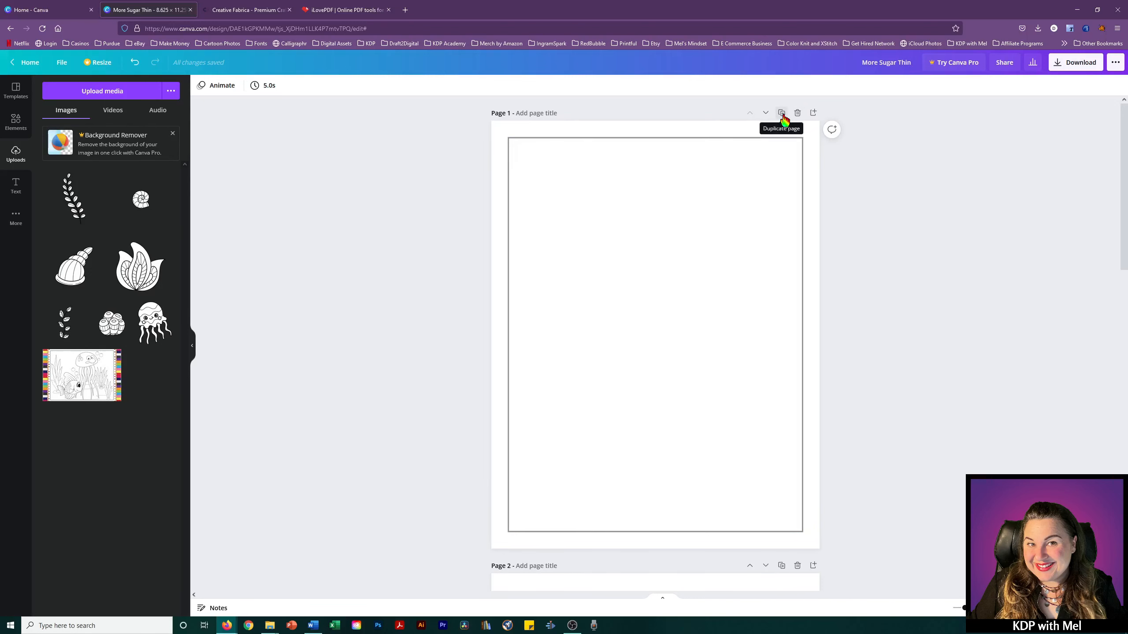
{"action": "left_click", "coordinate": [798, 114]}
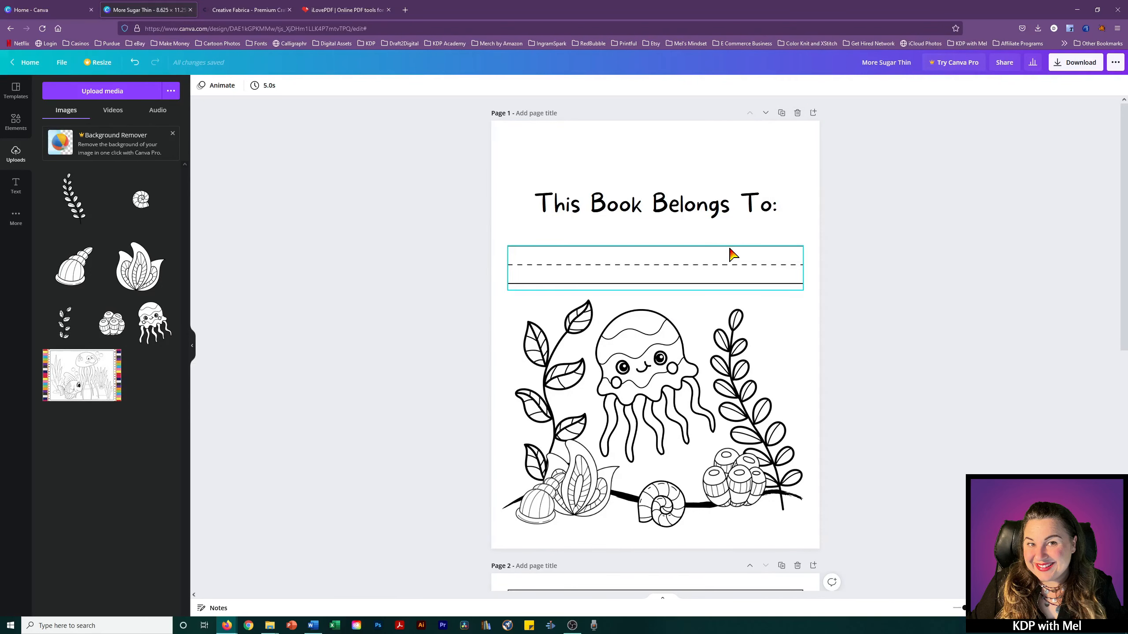
Step: Duplicate the draw-and-write page repeatedly until the book has 20 pages in total
{"action": "scroll", "coordinate": [732, 255], "scroll_direction": "down", "scroll_amount": 8}
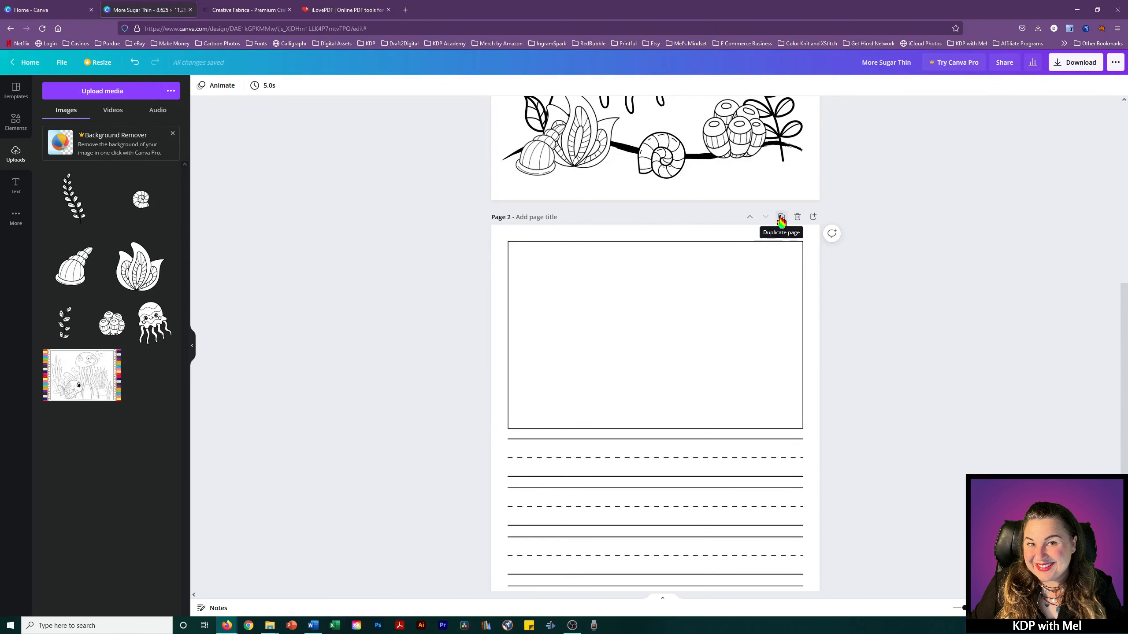
{"action": "left_click", "coordinate": [781, 218]}
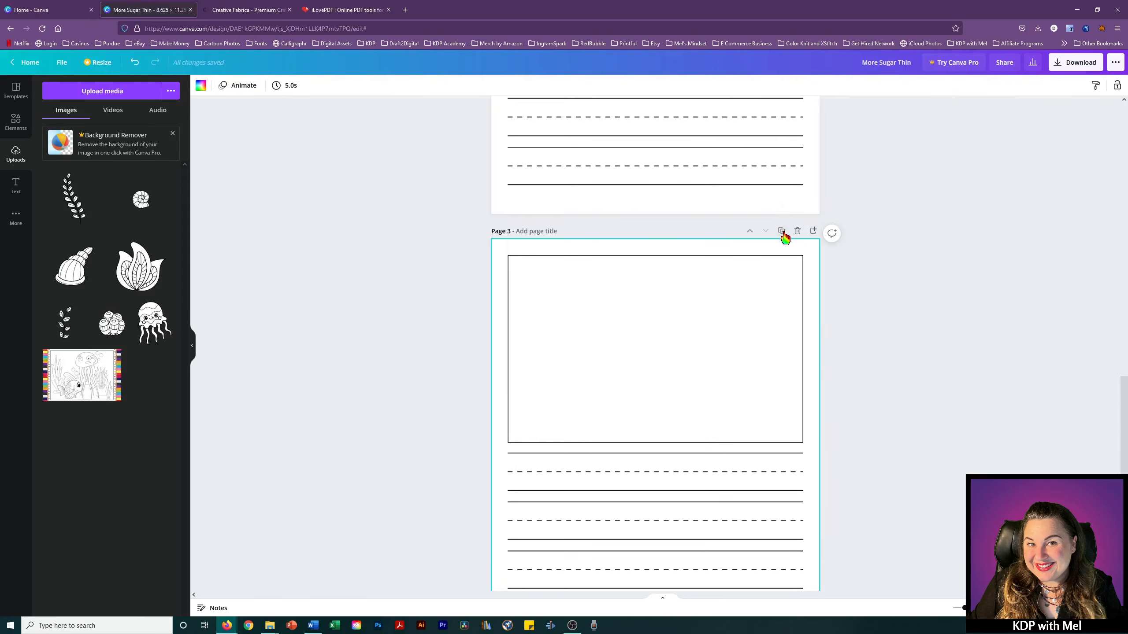
{"action": "left_click", "coordinate": [783, 233]}
{"action": "left_click", "coordinate": [782, 232]}
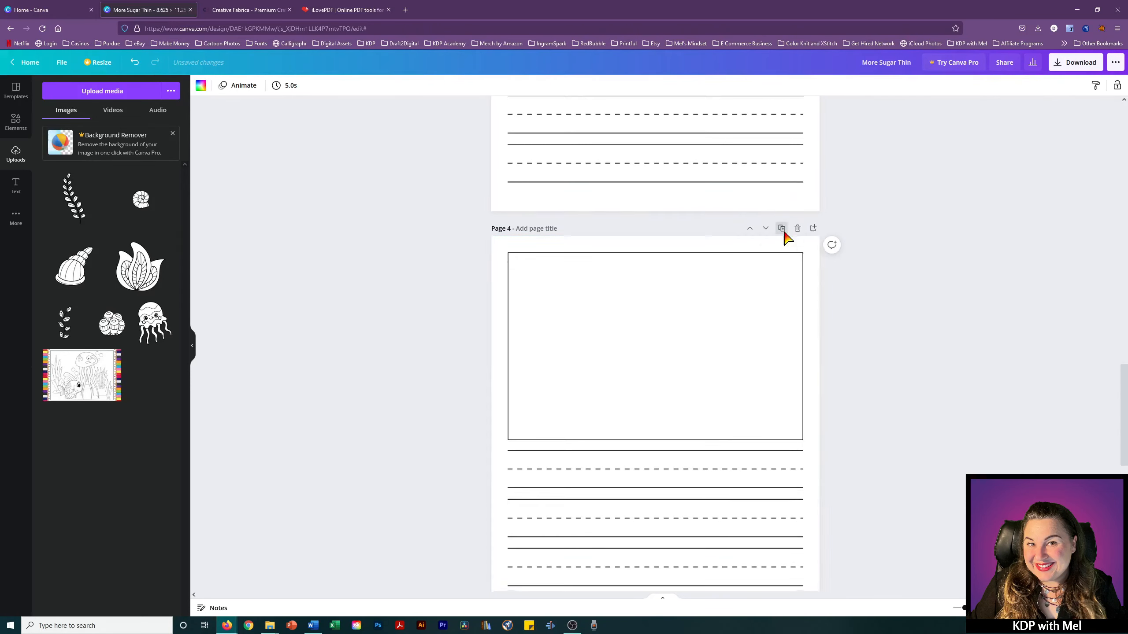
{"action": "left_click", "coordinate": [783, 233]}
{"action": "left_click", "coordinate": [782, 233]}
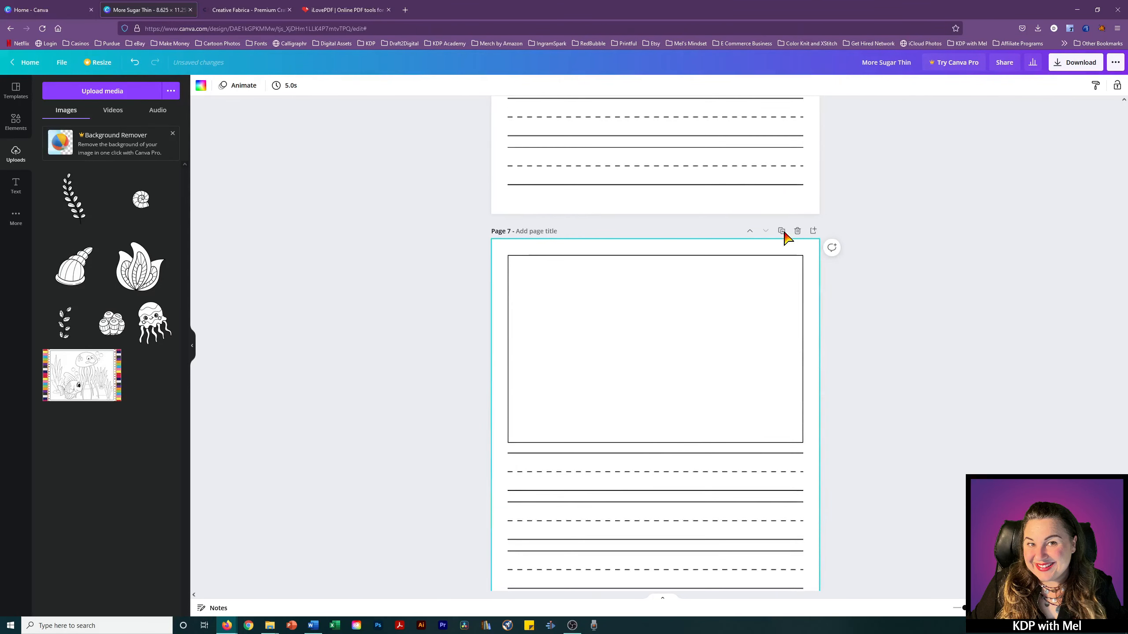
{"action": "left_click", "coordinate": [783, 233]}
{"action": "left_click", "coordinate": [783, 233]}
{"action": "left_click", "coordinate": [782, 233]}
{"action": "left_click", "coordinate": [783, 233]}
{"action": "left_click", "coordinate": [783, 233]}
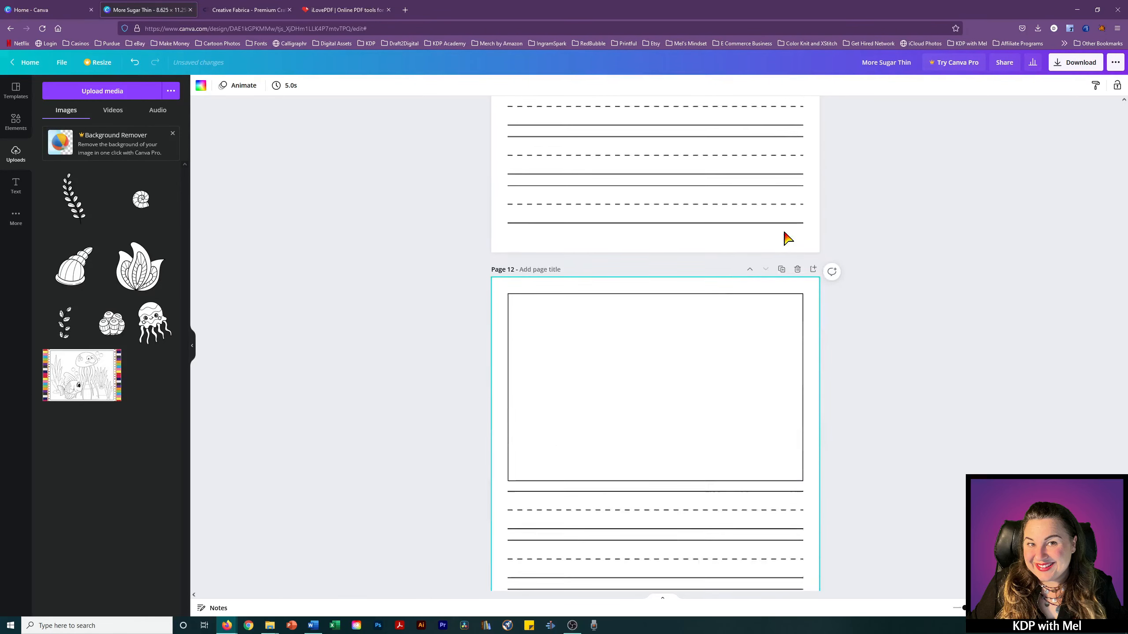
{"action": "left_click", "coordinate": [782, 233]}
{"action": "left_click", "coordinate": [782, 232]}
{"action": "left_click", "coordinate": [782, 232]}
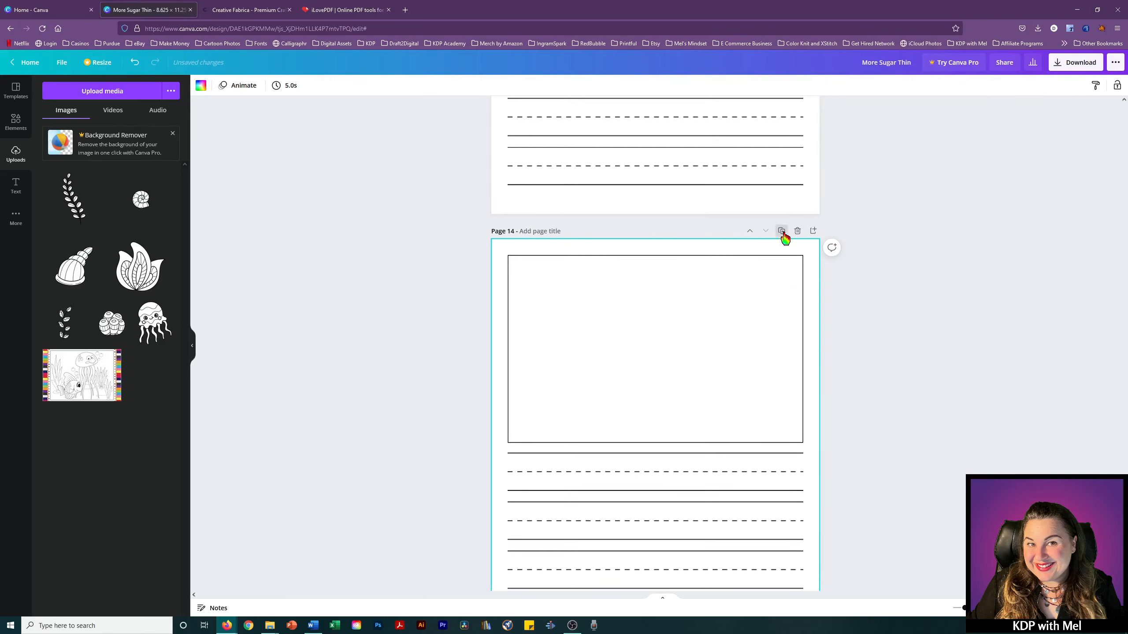
{"action": "left_click", "coordinate": [782, 233]}
{"action": "left_click", "coordinate": [782, 232]}
{"action": "left_click", "coordinate": [783, 233]}
{"action": "left_click", "coordinate": [782, 233]}
{"action": "left_click", "coordinate": [783, 233]}
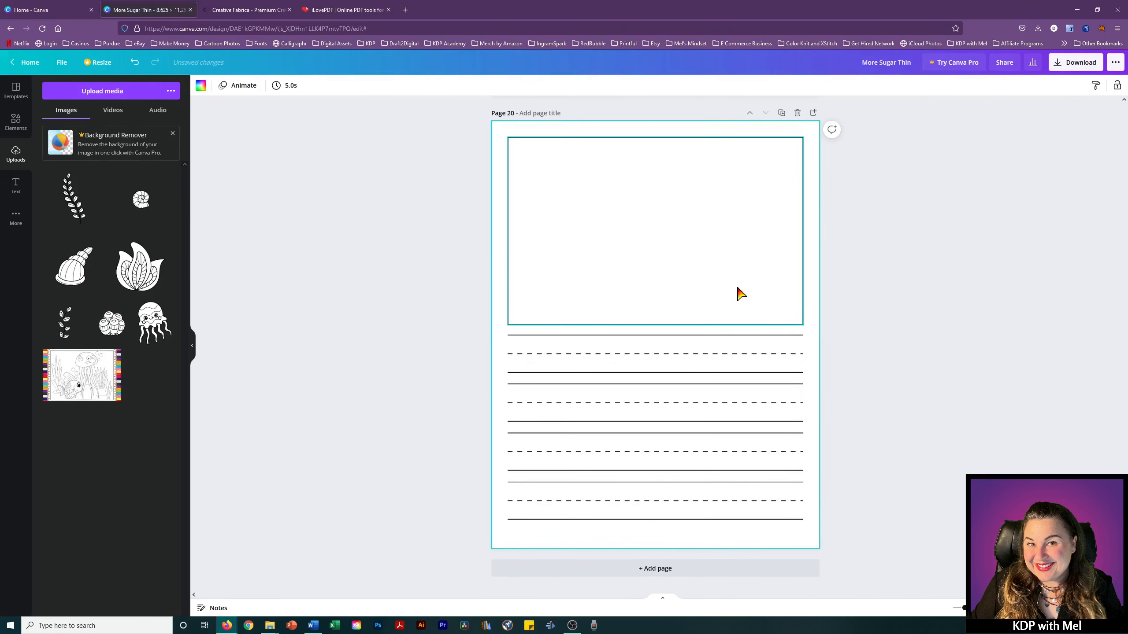
Step: Download all 20 pages of the book as a PDF Print file
{"action": "scroll", "coordinate": [740, 293], "scroll_direction": "up", "scroll_amount": 2}
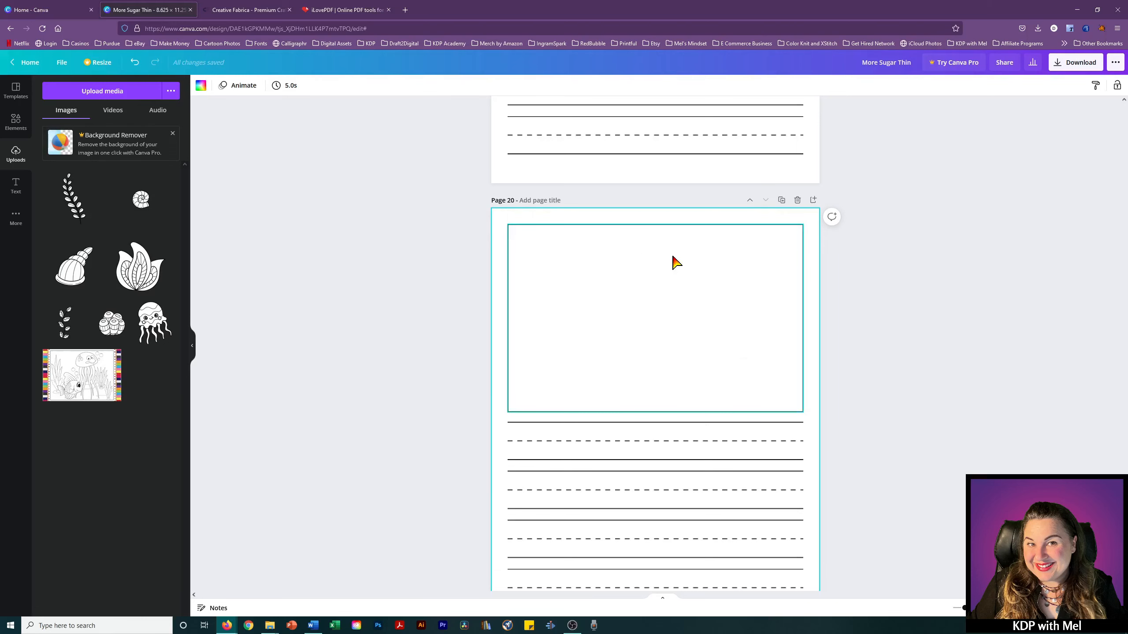
{"action": "scroll", "coordinate": [710, 240], "scroll_direction": "up", "scroll_amount": 4}
{"action": "left_click", "coordinate": [1082, 71]}
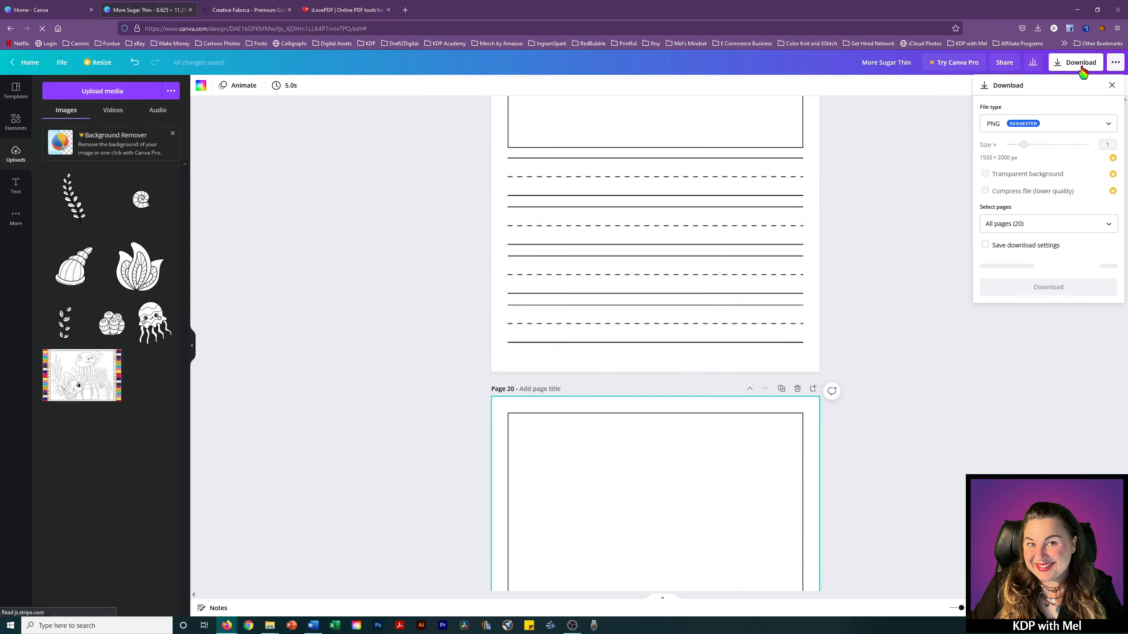
{"action": "left_click", "coordinate": [1106, 129]}
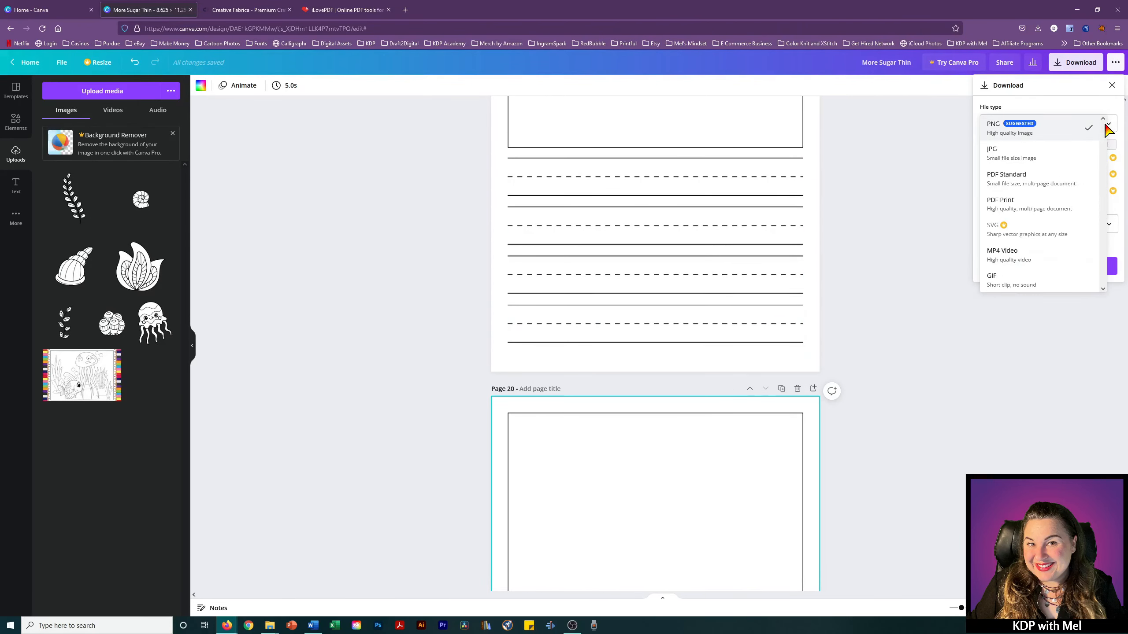
{"action": "left_click", "coordinate": [1007, 209]}
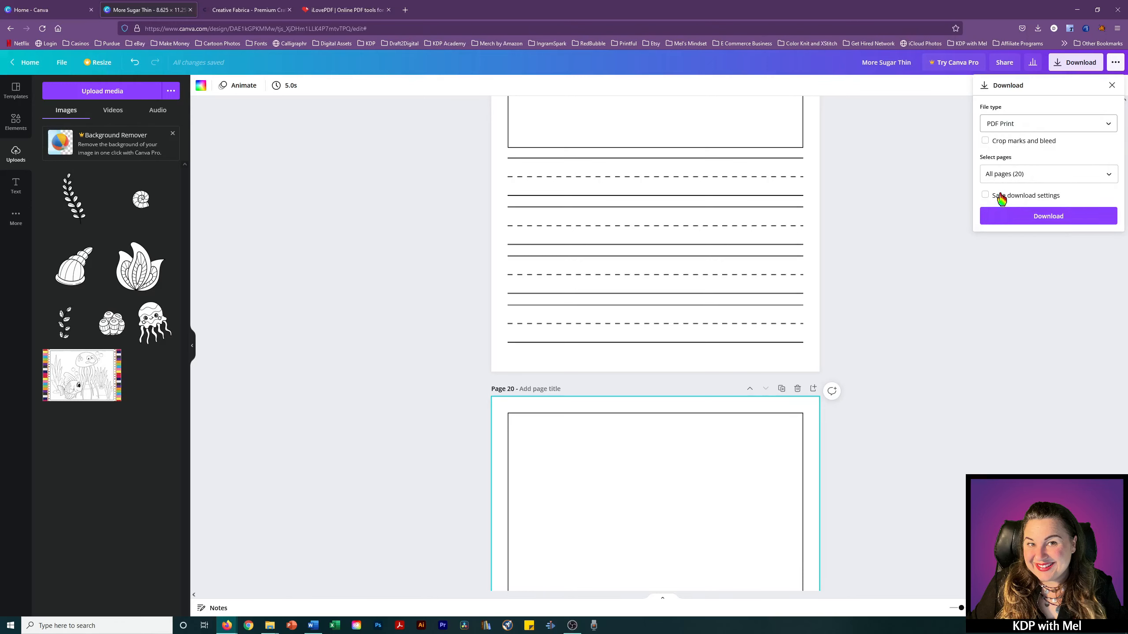
{"action": "left_click", "coordinate": [1056, 221]}
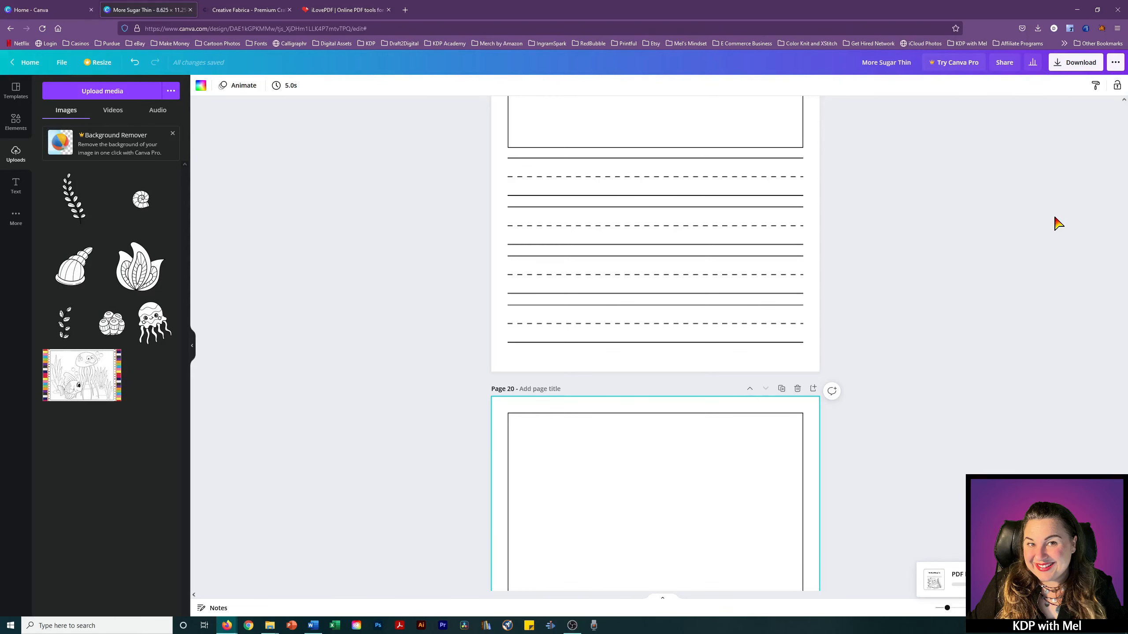
Step: Return to the start of the book and duplicate page 2, the first draw-and-write page, once more
{"action": "scroll", "coordinate": [674, 390], "scroll_direction": "up", "scroll_amount": 15}
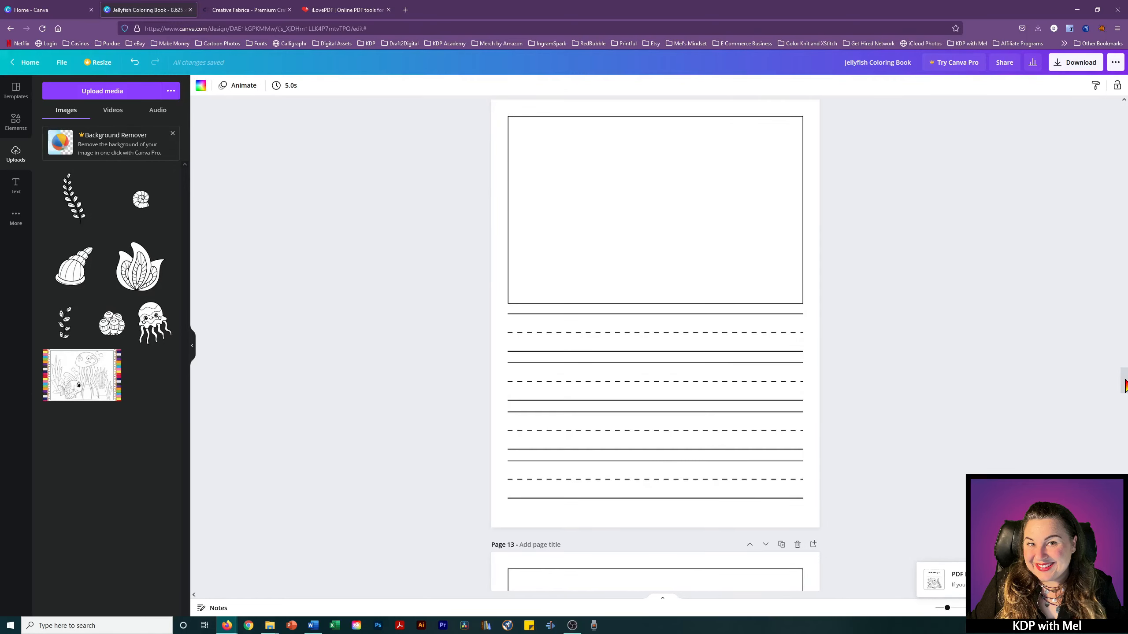
{"action": "scroll", "coordinate": [1125, 386], "scroll_direction": "up", "scroll_amount": 20}
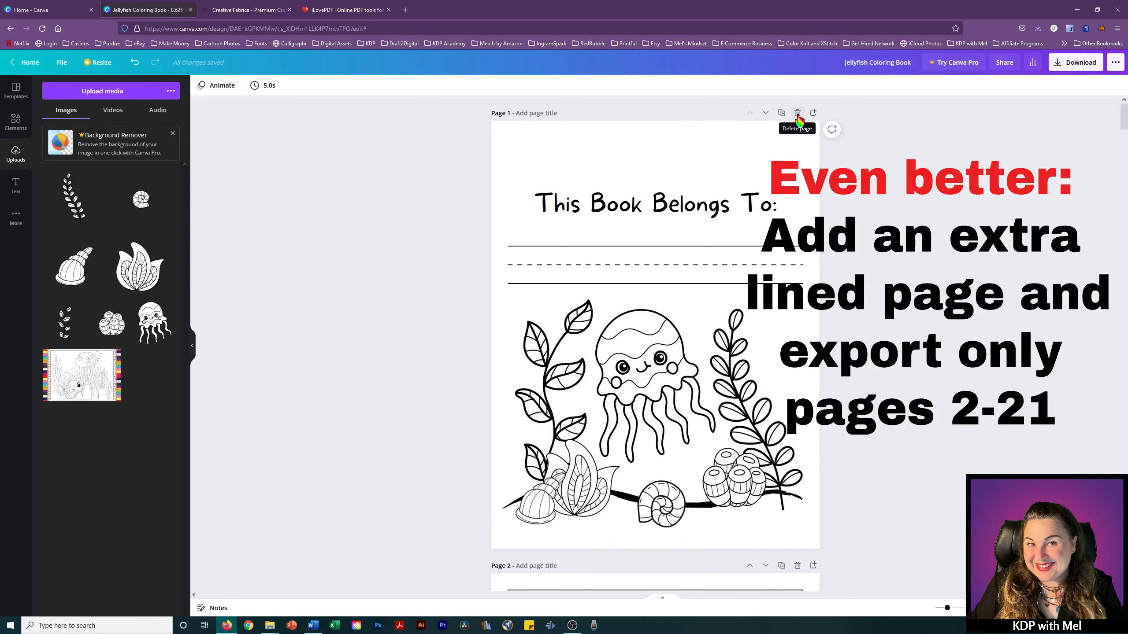
{"action": "scroll", "coordinate": [791, 267], "scroll_direction": "down", "scroll_amount": 5}
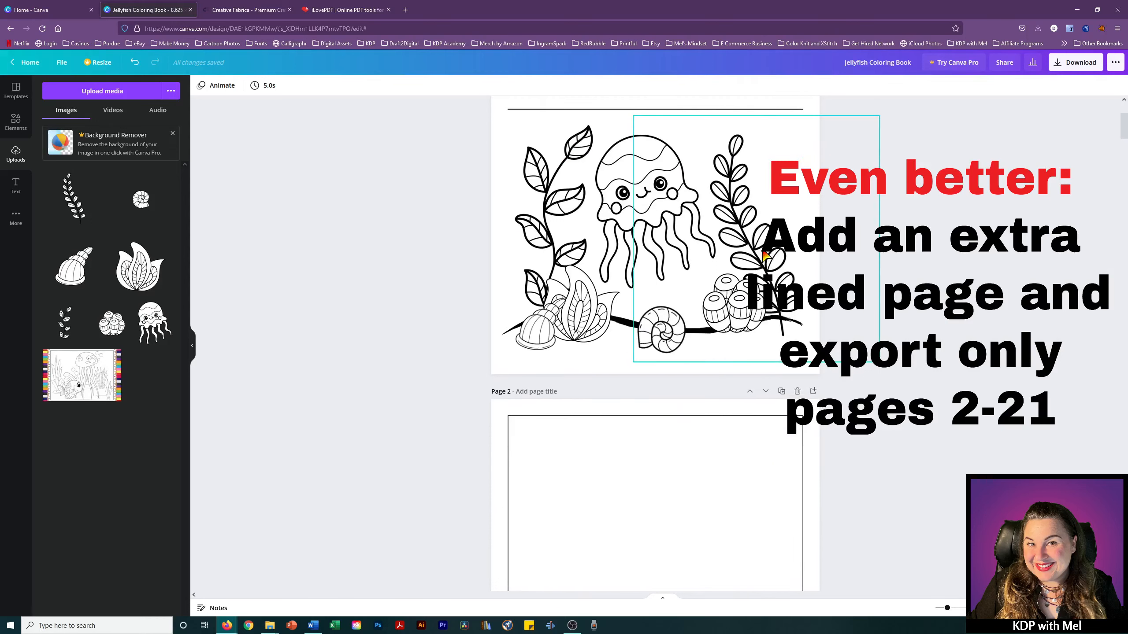
{"action": "left_click", "coordinate": [783, 306]}
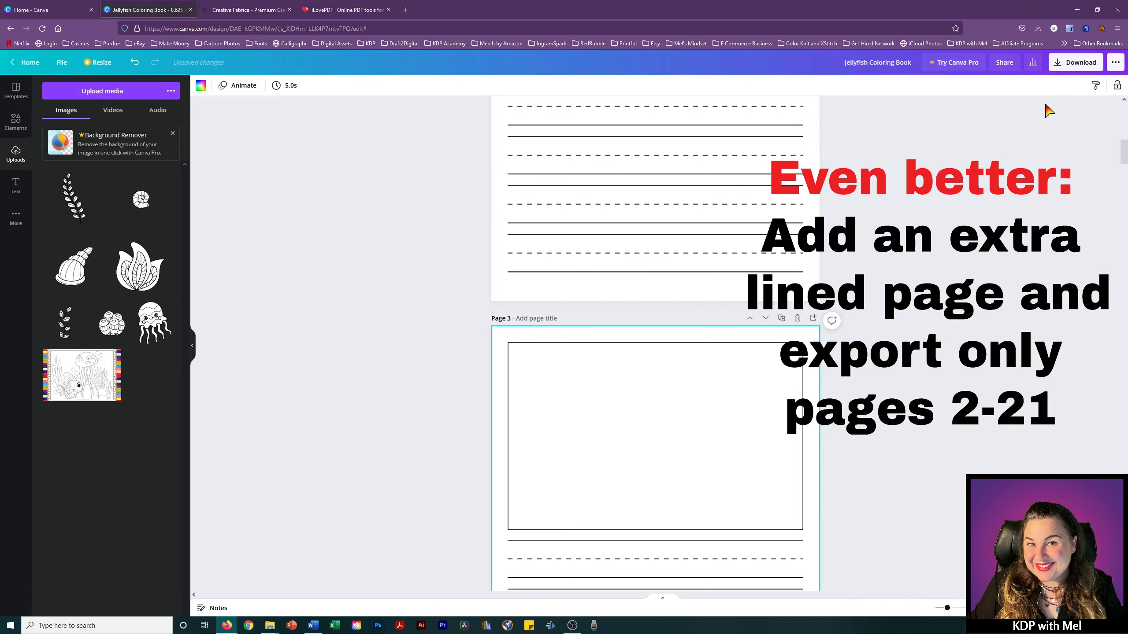
Step: Set up a PDF Print download of pages 2–21 only, leaving out the "This Book Belongs To:" page
{"action": "left_click", "coordinate": [1072, 65]}
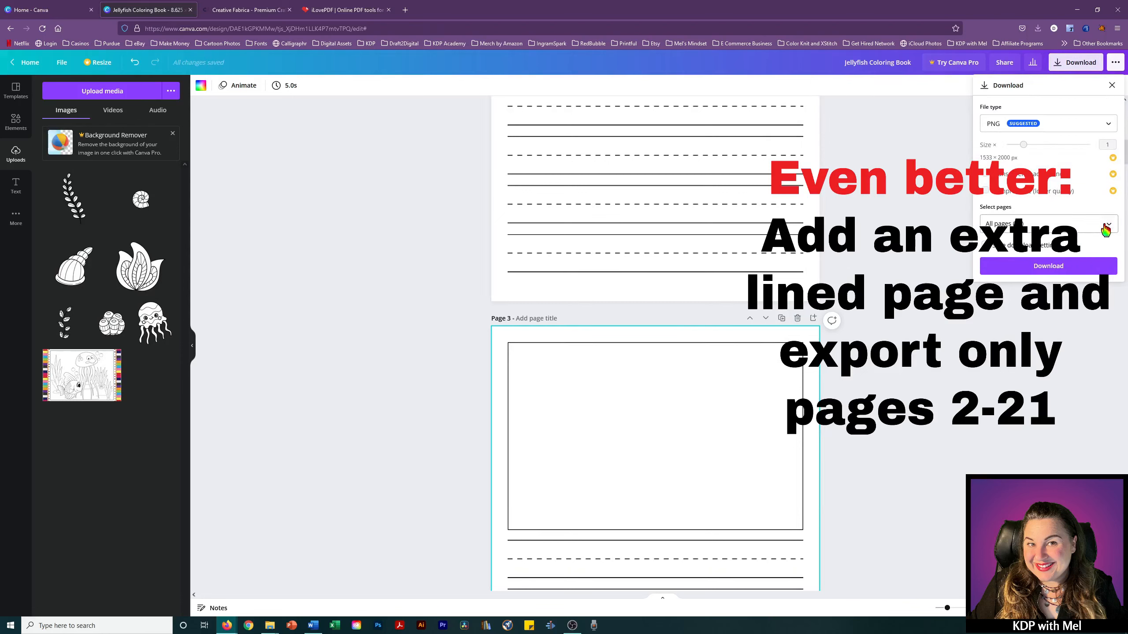
{"action": "left_click", "coordinate": [1067, 125]}
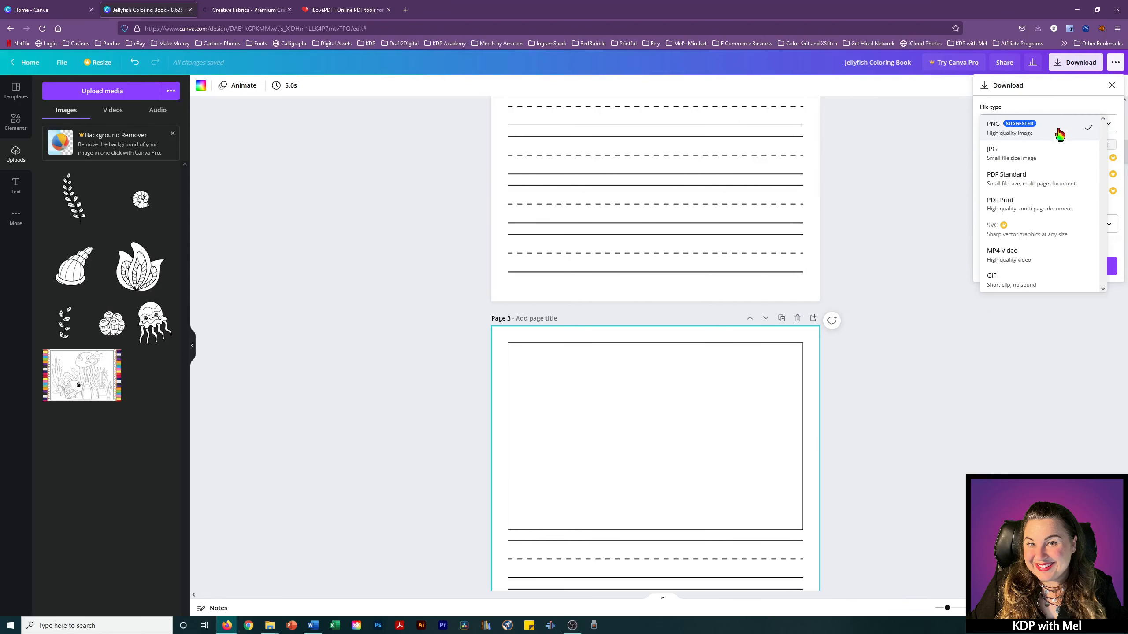
{"action": "left_click", "coordinate": [1021, 210]}
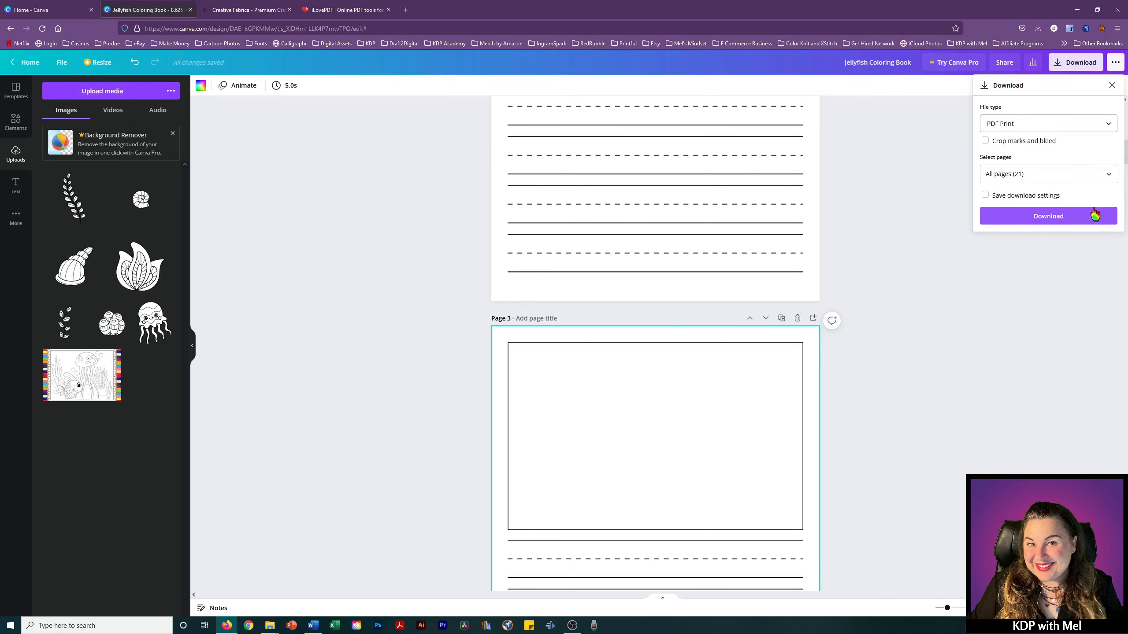
{"action": "left_click", "coordinate": [1112, 182]}
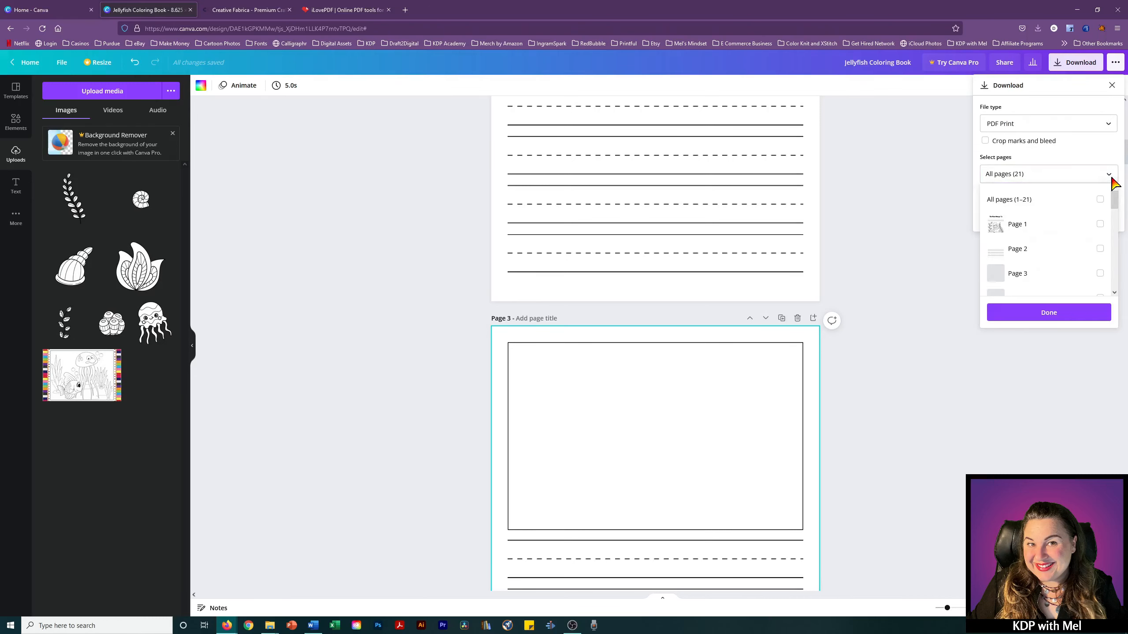
{"action": "left_click", "coordinate": [1100, 201]}
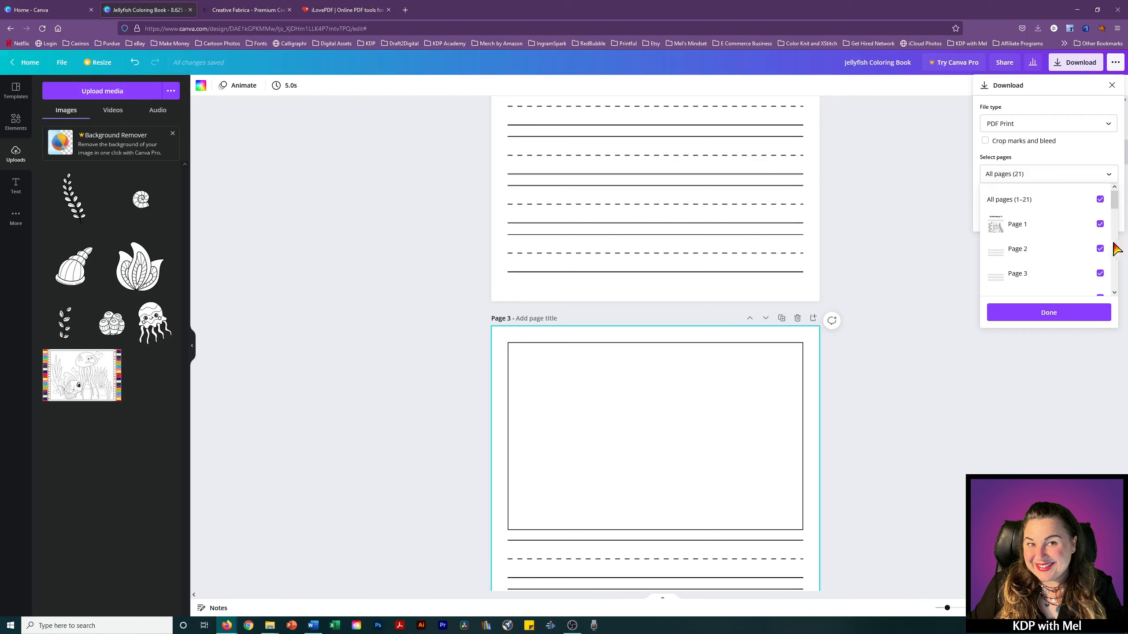
{"action": "left_click", "coordinate": [1100, 224]}
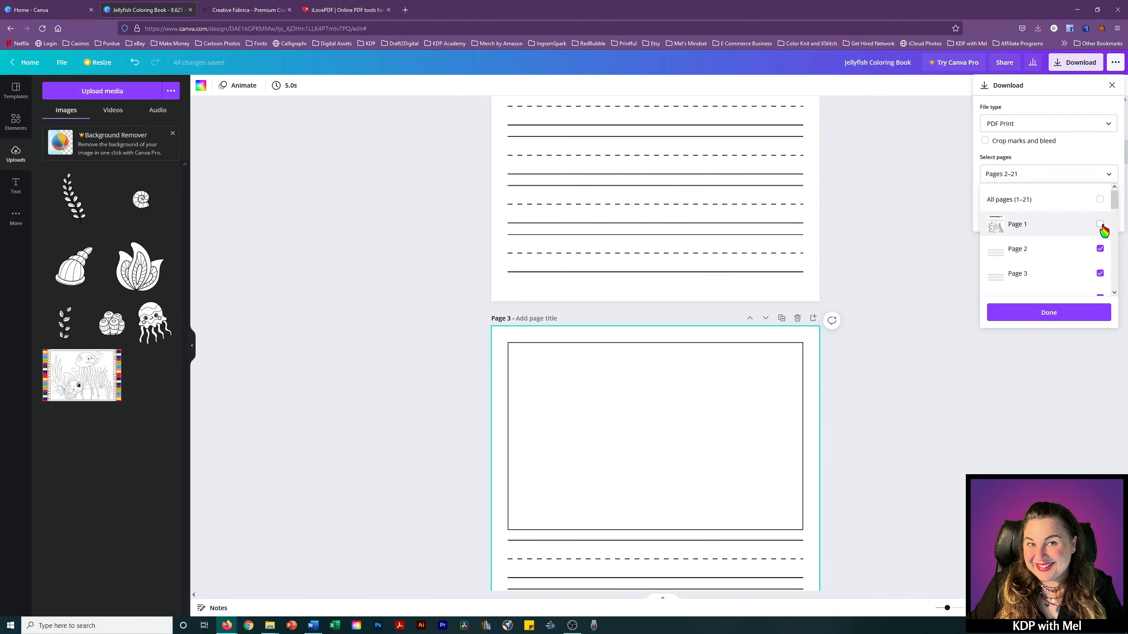
{"action": "left_click", "coordinate": [1053, 318]}
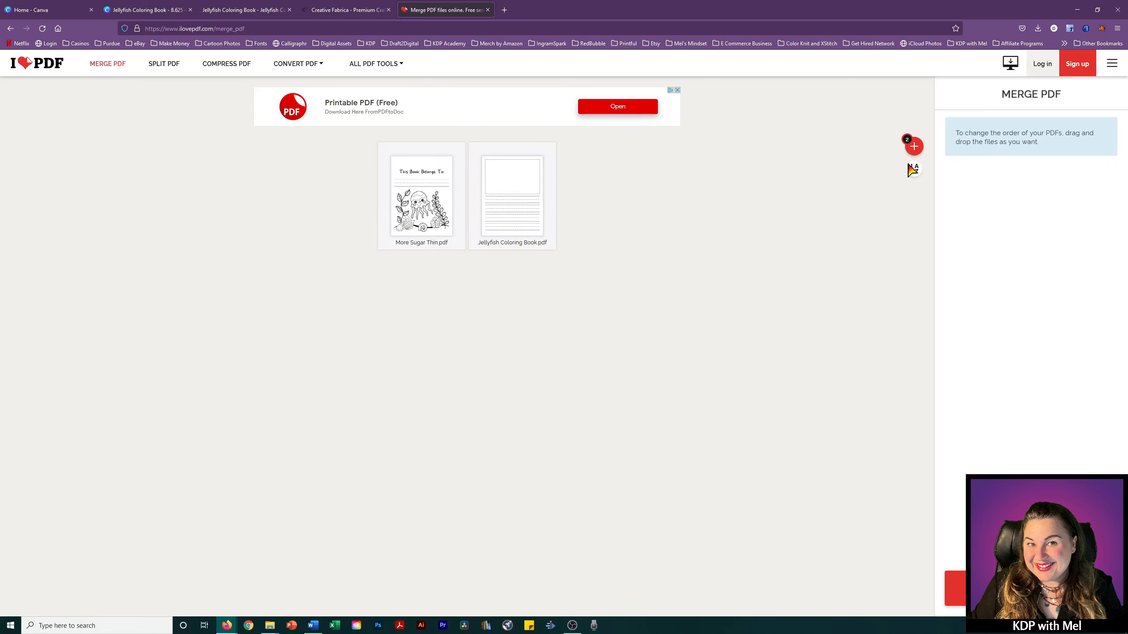
Step: In iLovePDF's Merge PDF, add Jellyfish Coloring Book.pdf from Downloads four more times and merge all six files
{"action": "left_click", "coordinate": [913, 146]}
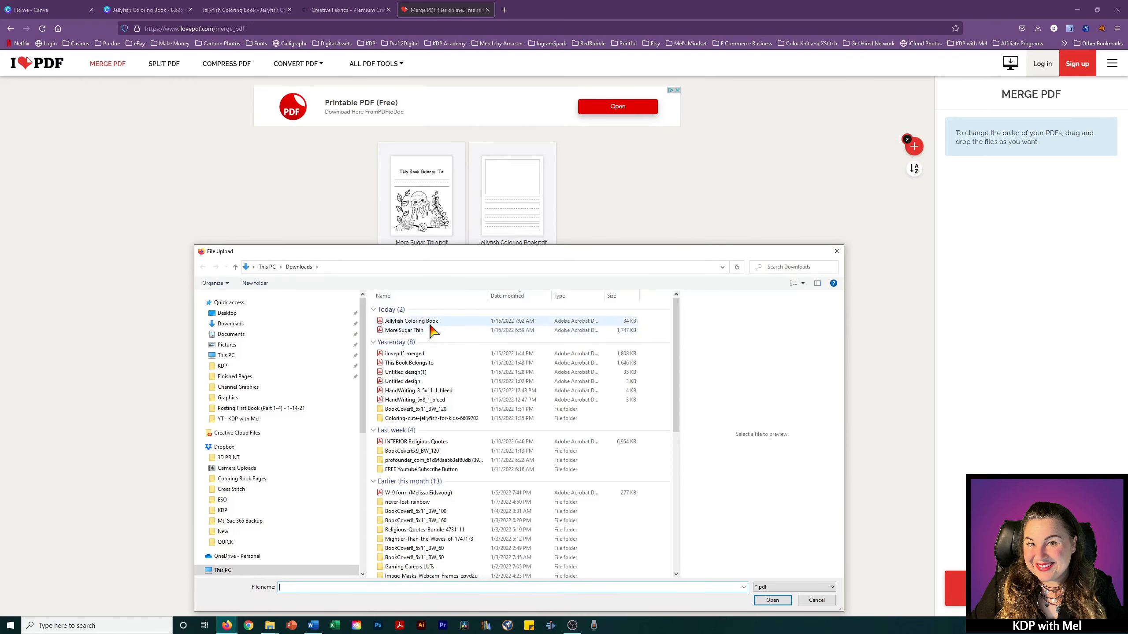
{"action": "left_click", "coordinate": [429, 323]}
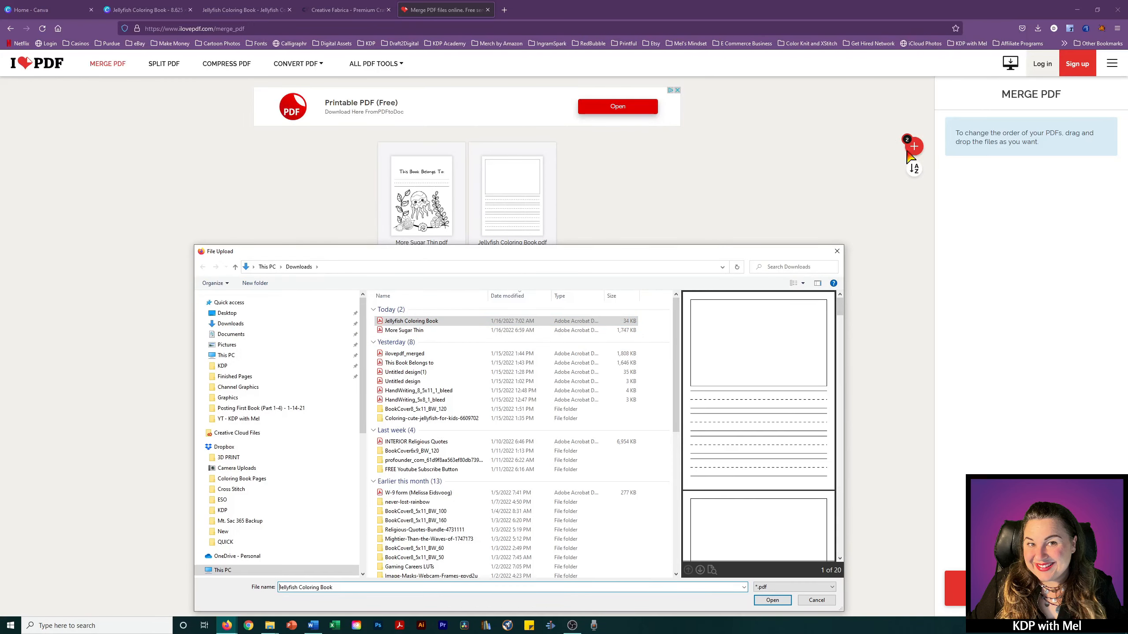
{"action": "left_click", "coordinate": [772, 600]}
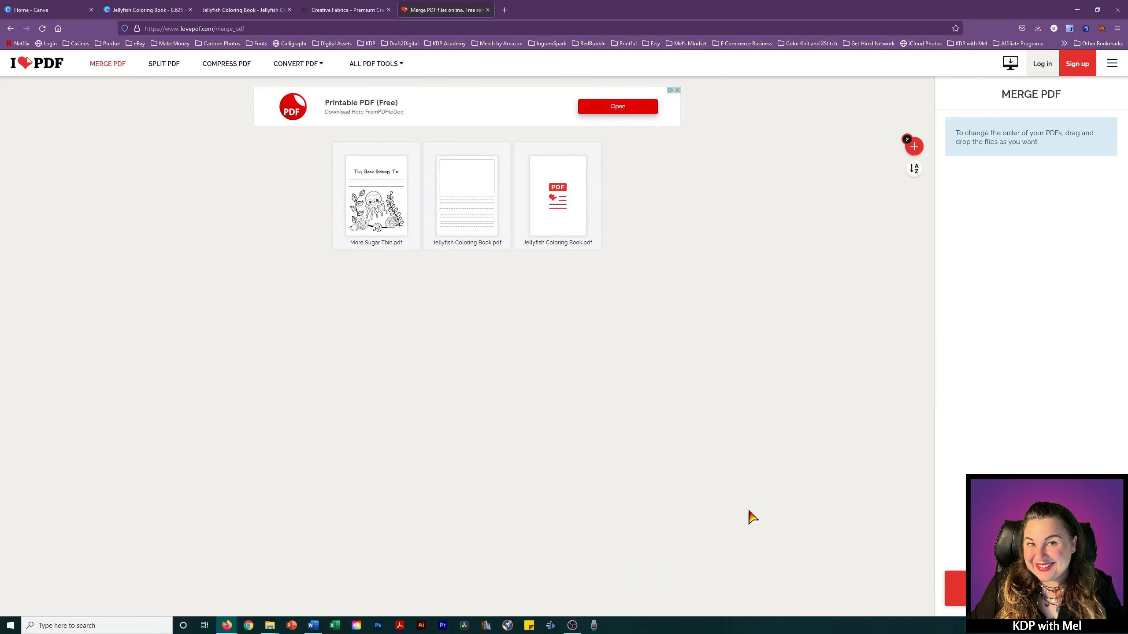
{"action": "left_click", "coordinate": [914, 146]}
{"action": "left_click", "coordinate": [411, 321]}
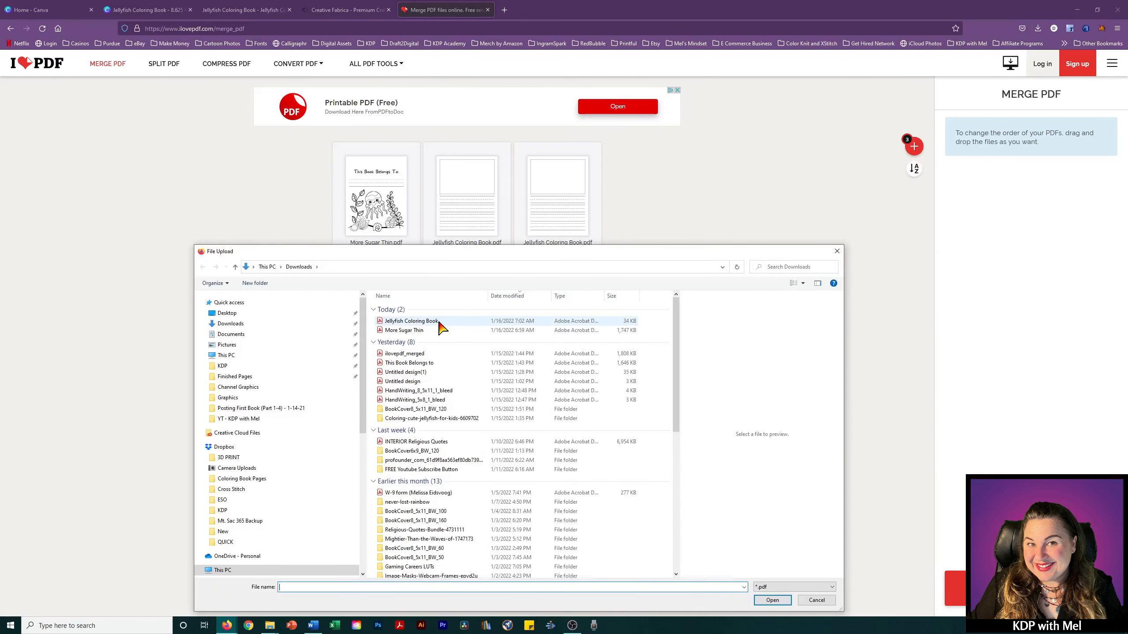
{"action": "left_click", "coordinate": [773, 600]}
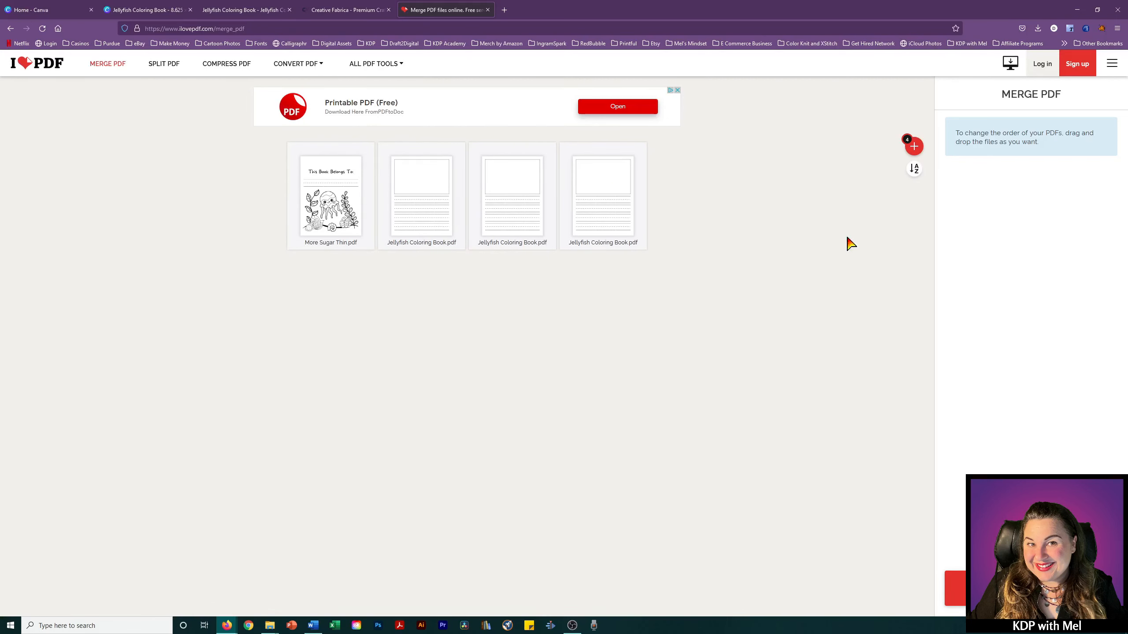
{"action": "left_click", "coordinate": [914, 146]}
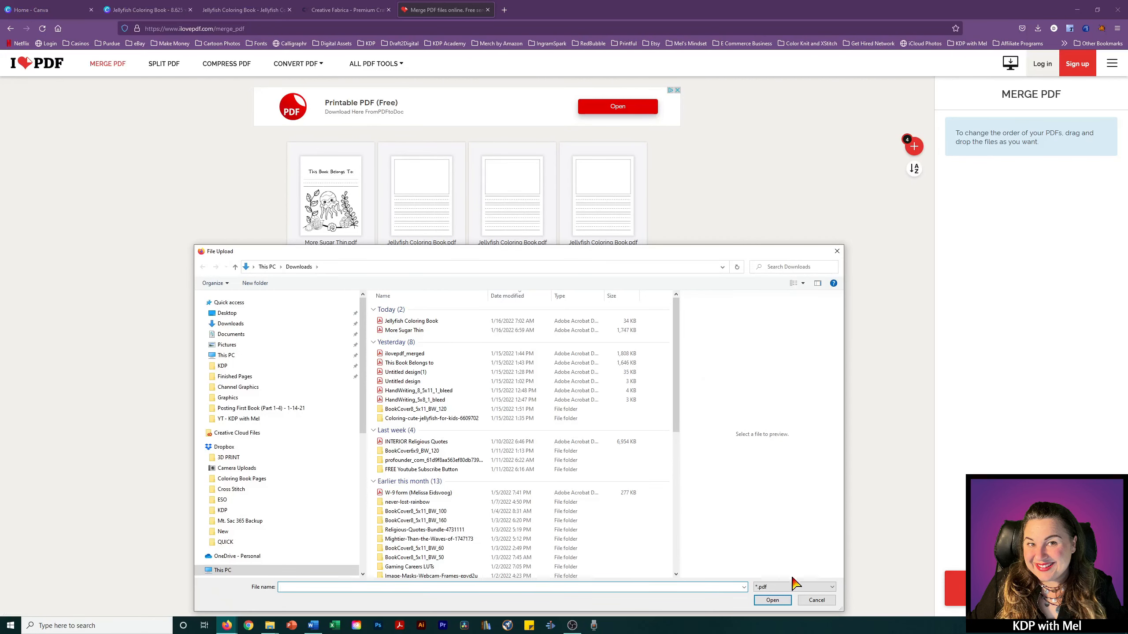
{"action": "left_click", "coordinate": [411, 321]}
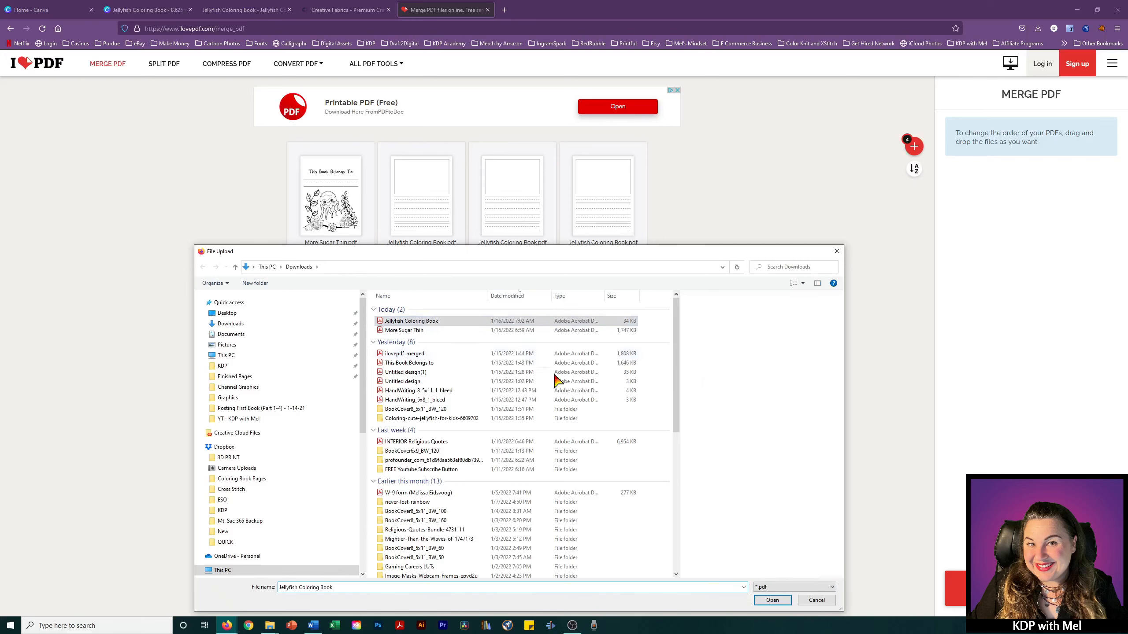
{"action": "left_click", "coordinate": [772, 600]}
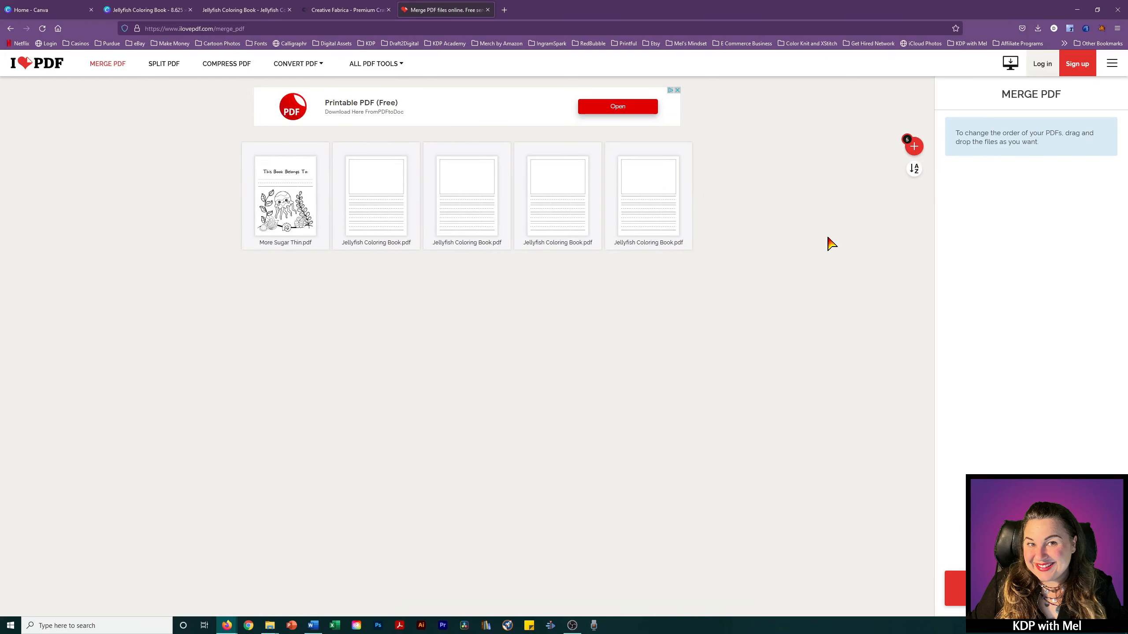
{"action": "left_click", "coordinate": [913, 147]}
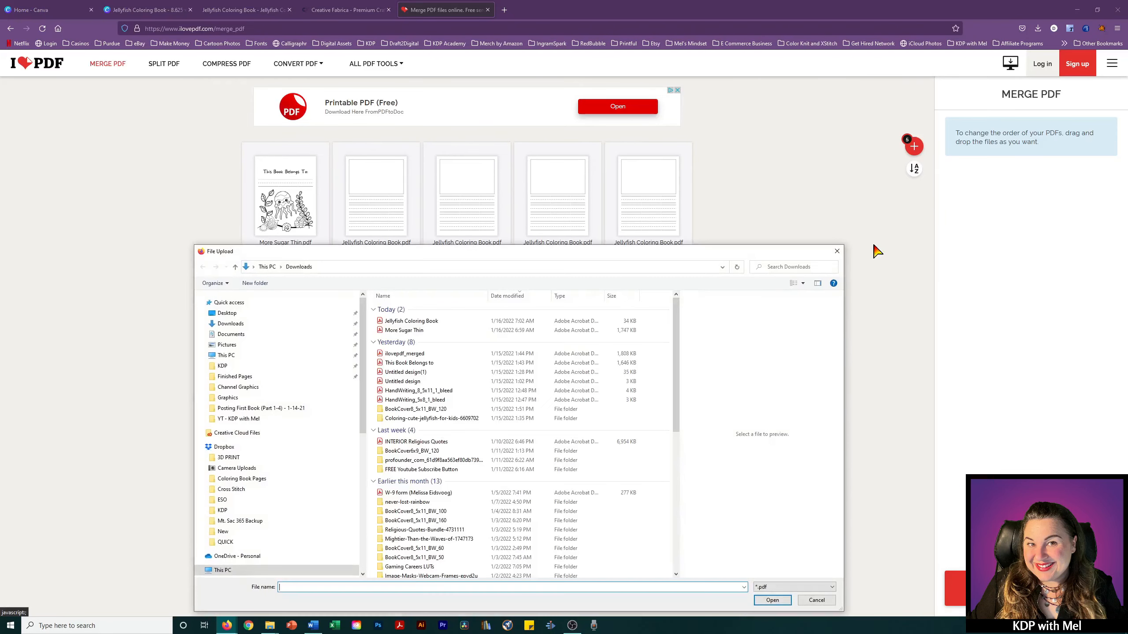
{"action": "left_click", "coordinate": [415, 320]}
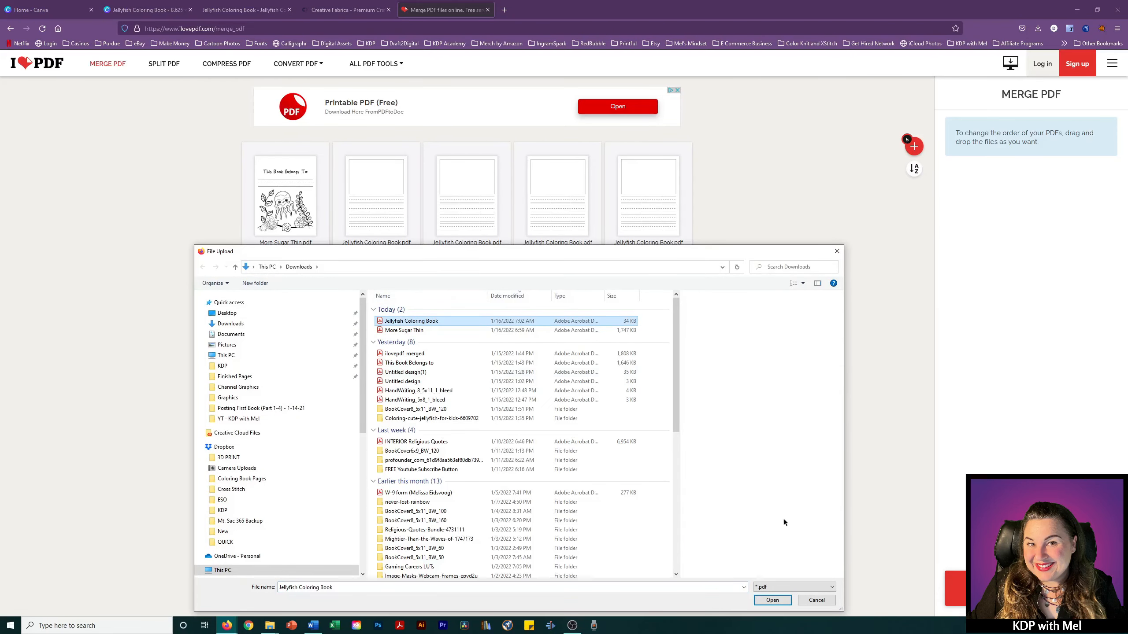
{"action": "left_click", "coordinate": [773, 600]}
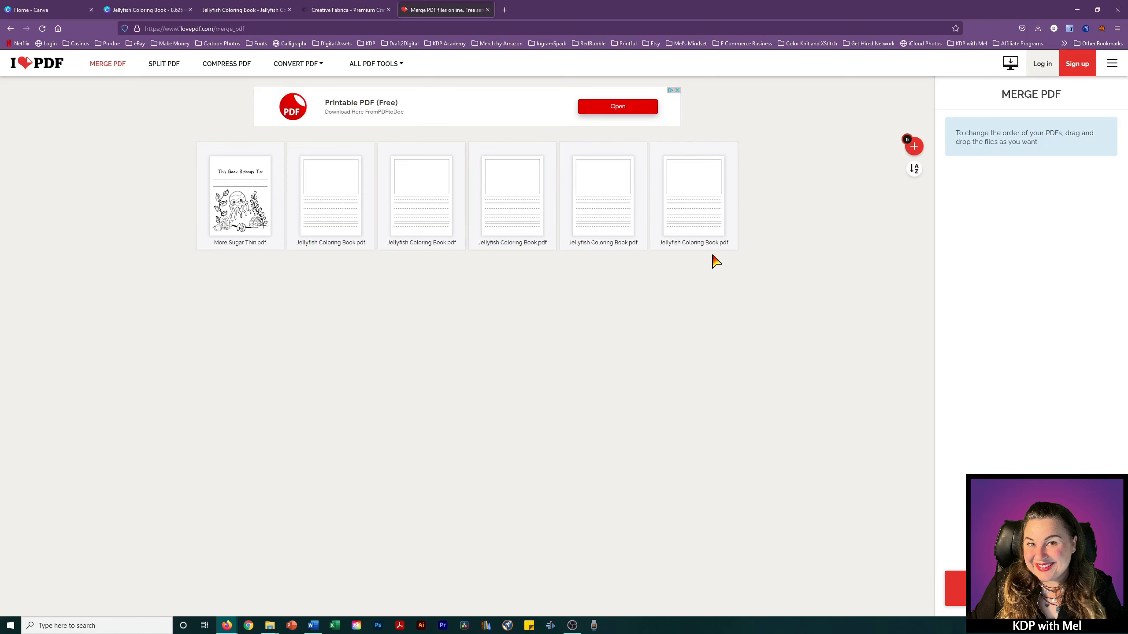
{"action": "left_click", "coordinate": [955, 588]}
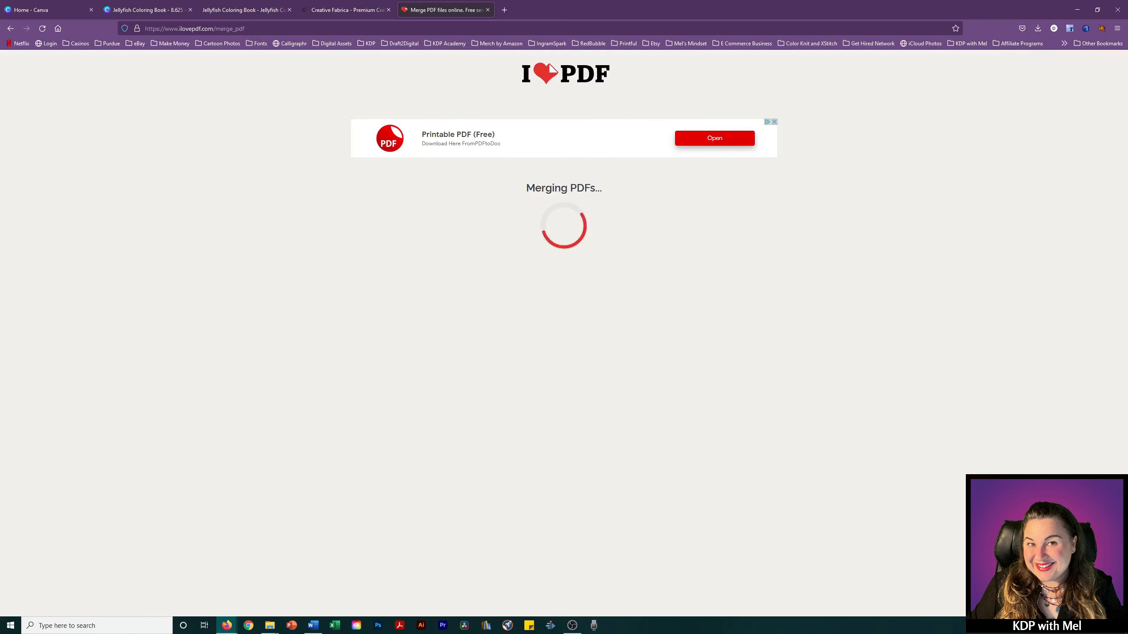